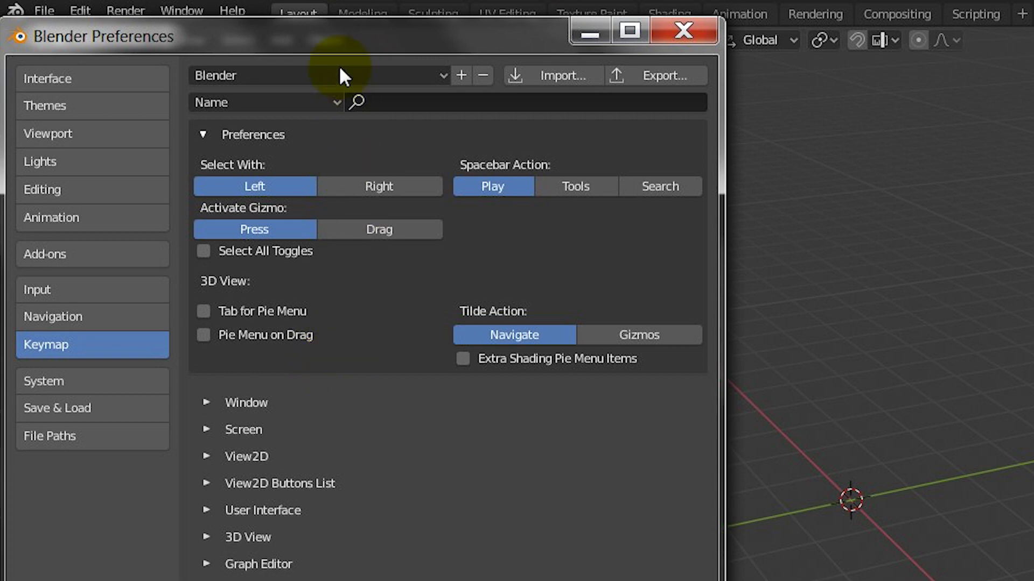
{"action": "left_click_drag", "start_coordinate": [337, 43], "coordinate": [540, 176]}
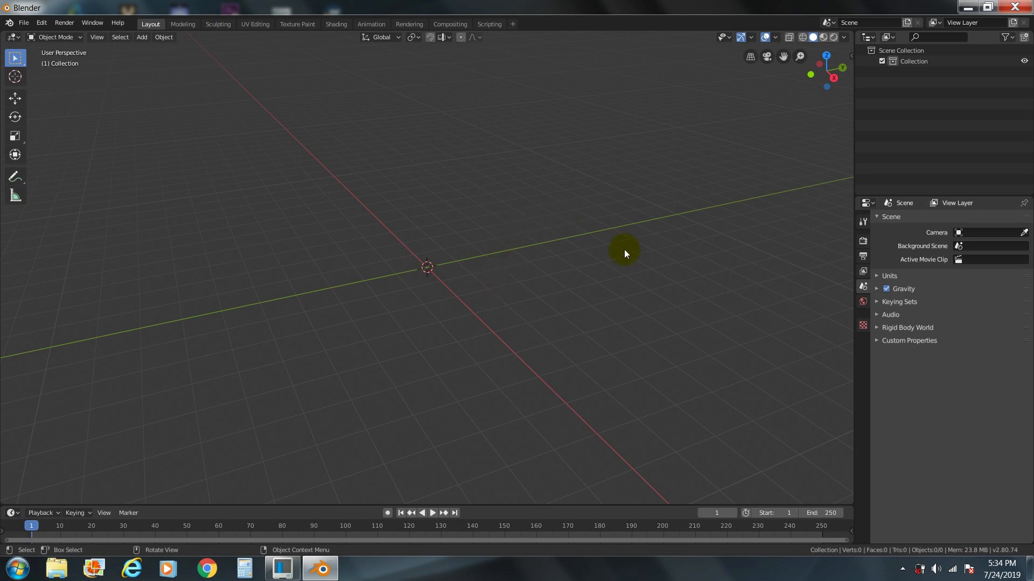
- Configure the scene units with length in millimeters and a unit scale of 0.001
{"action": "left_click", "coordinate": [876, 275]}
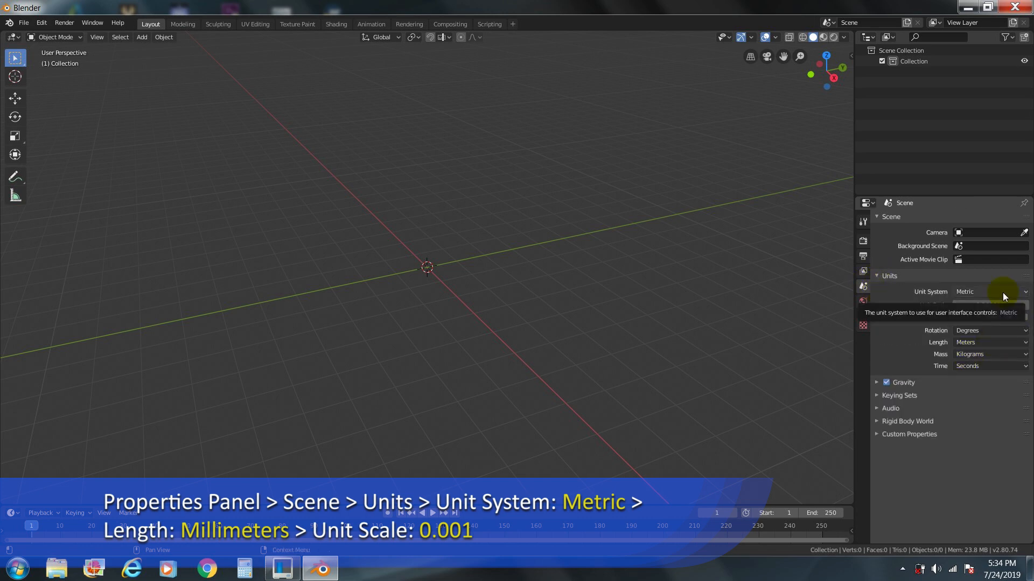
{"action": "left_click", "coordinate": [1026, 343]}
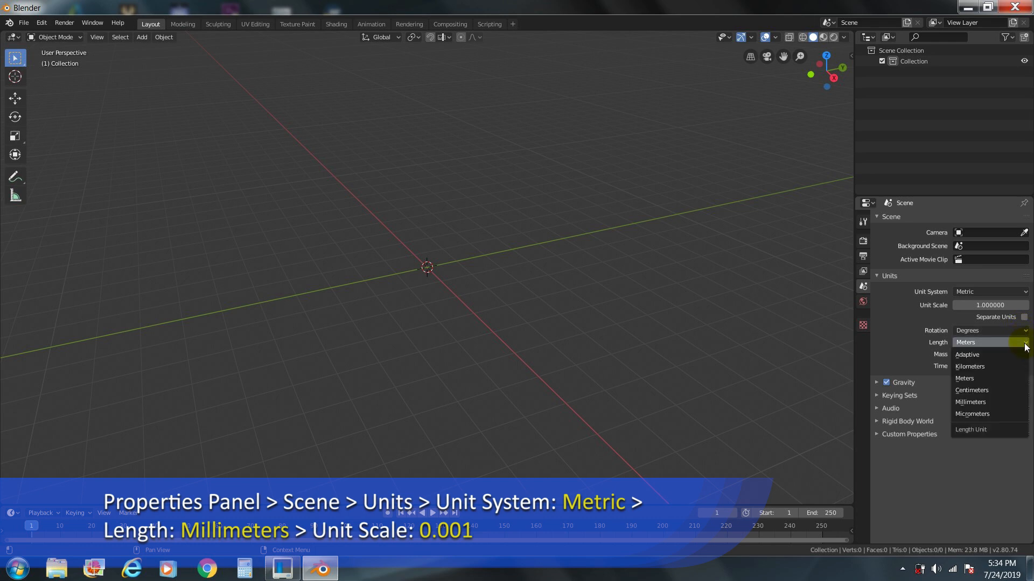
{"action": "left_click", "coordinate": [994, 401]}
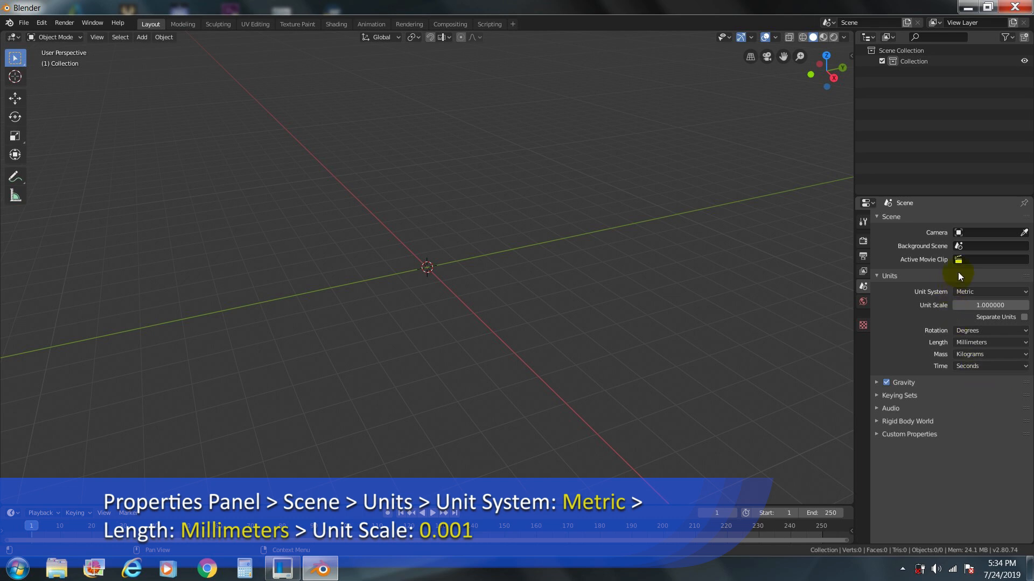
{"action": "left_click", "coordinate": [989, 304]}
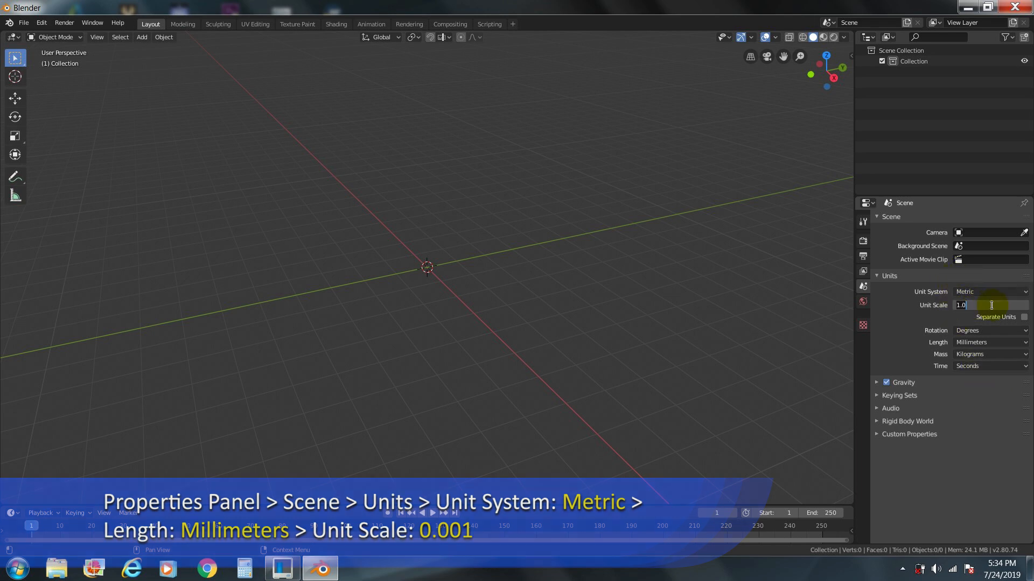
{"action": "type", "text": "0.001"}
{"action": "key", "text": "Return"}
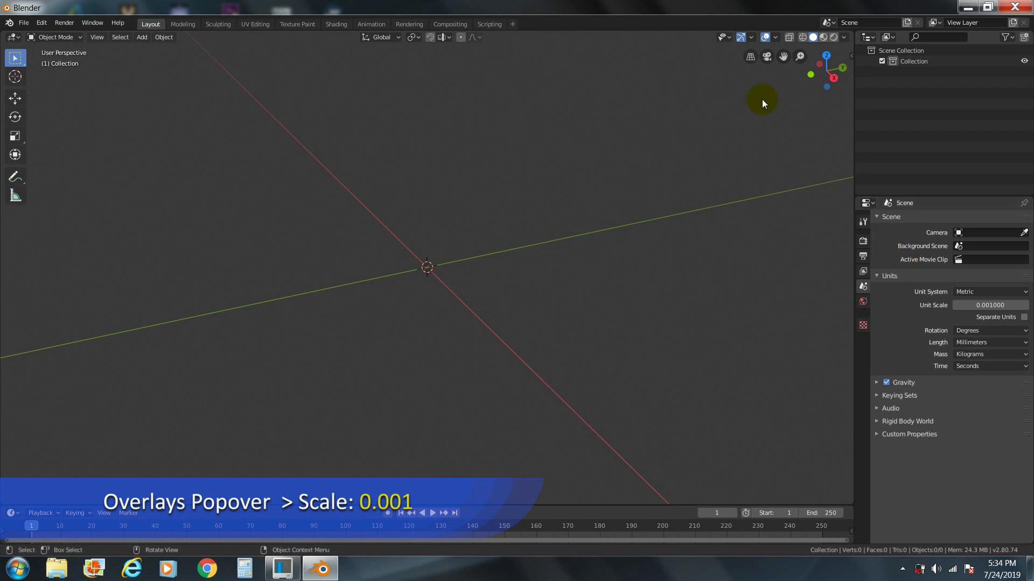
- Set the viewport overlay grid scale to 0.001
{"action": "left_click", "coordinate": [775, 38]}
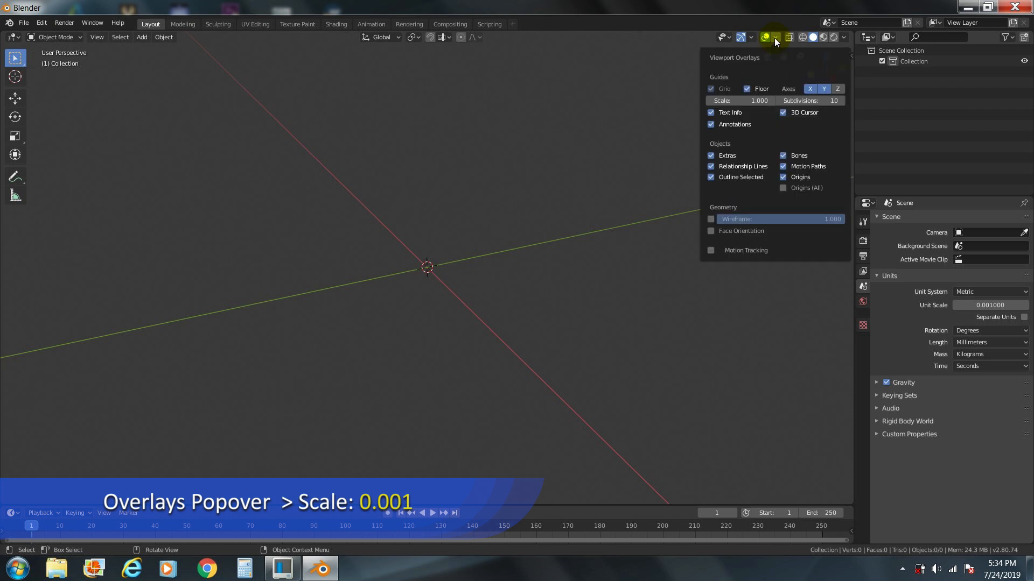
{"action": "left_click", "coordinate": [758, 100]}
{"action": "type", "text": "0.001"}
{"action": "key", "text": "Return"}
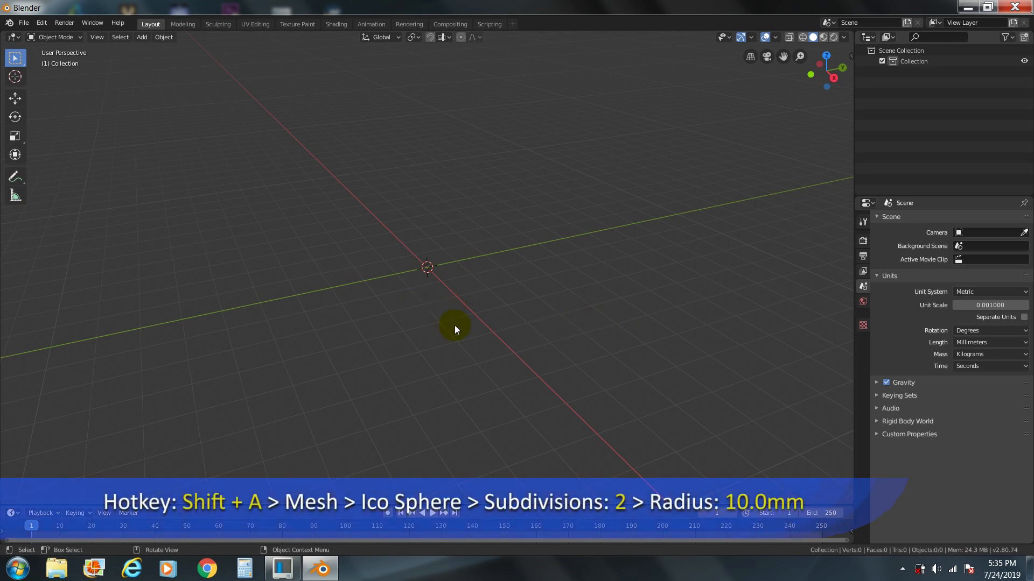
- Add an ico sphere mesh at the world origin with a radius of 10 mm
{"action": "key", "text": "shift+a"}
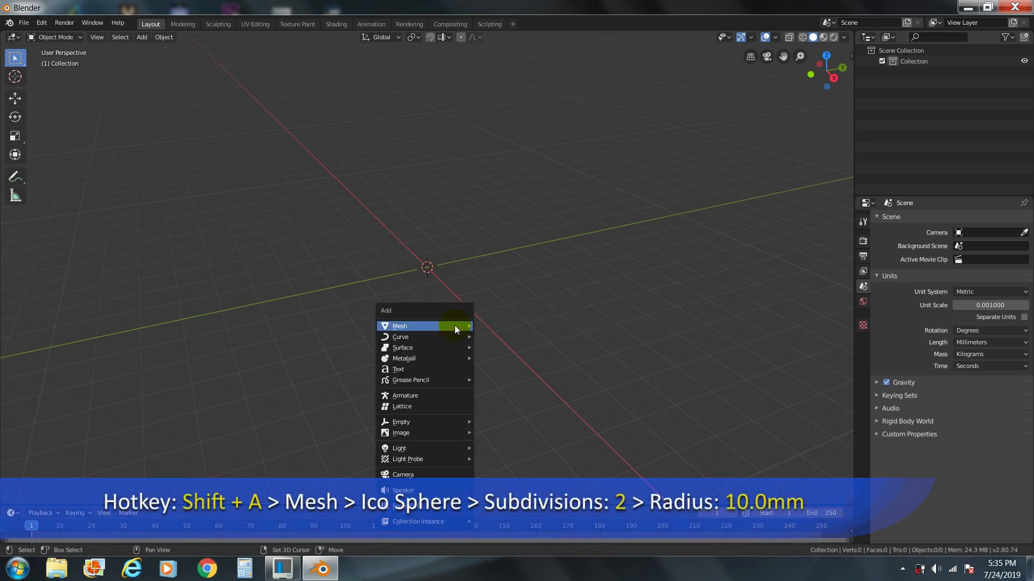
{"action": "mouse_move", "coordinate": [454, 326]}
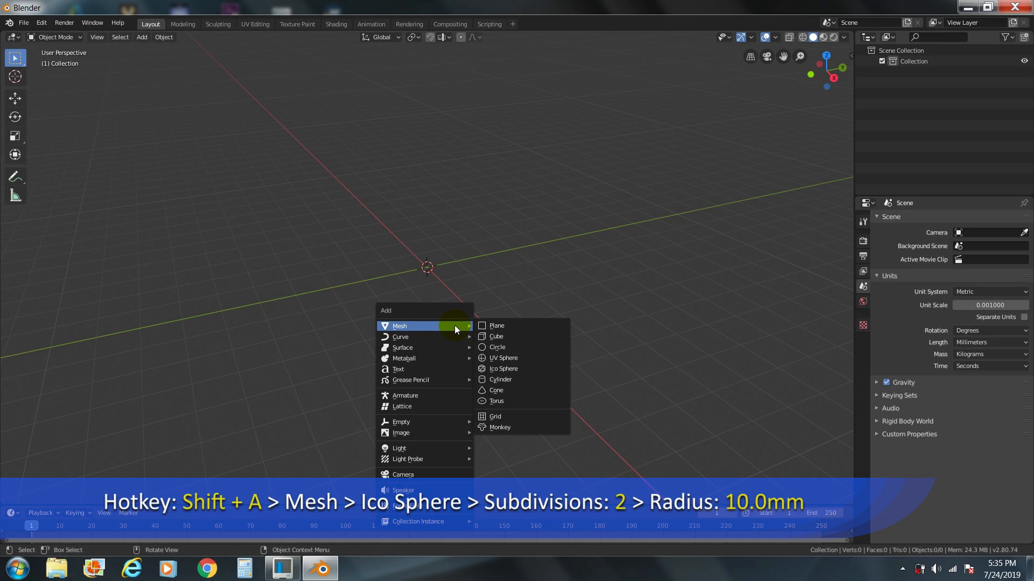
{"action": "left_click", "coordinate": [518, 369]}
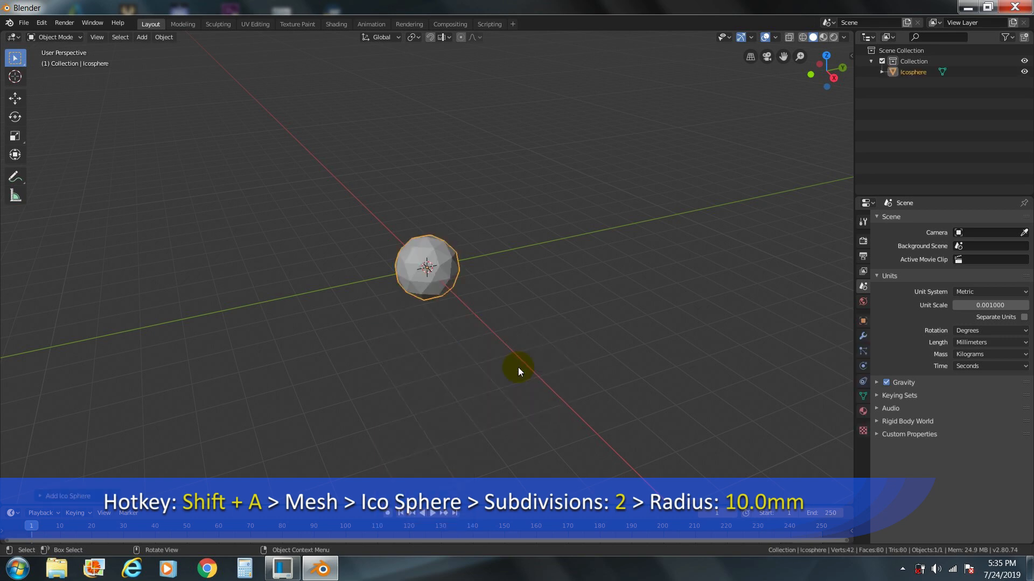
{"action": "left_click", "coordinate": [44, 495]}
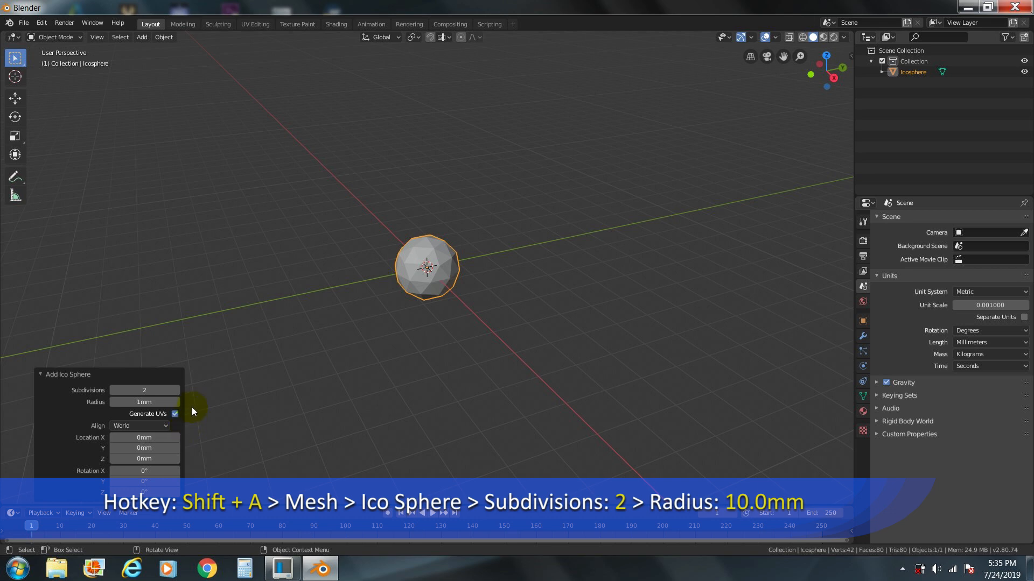
{"action": "left_click", "coordinate": [155, 404]}
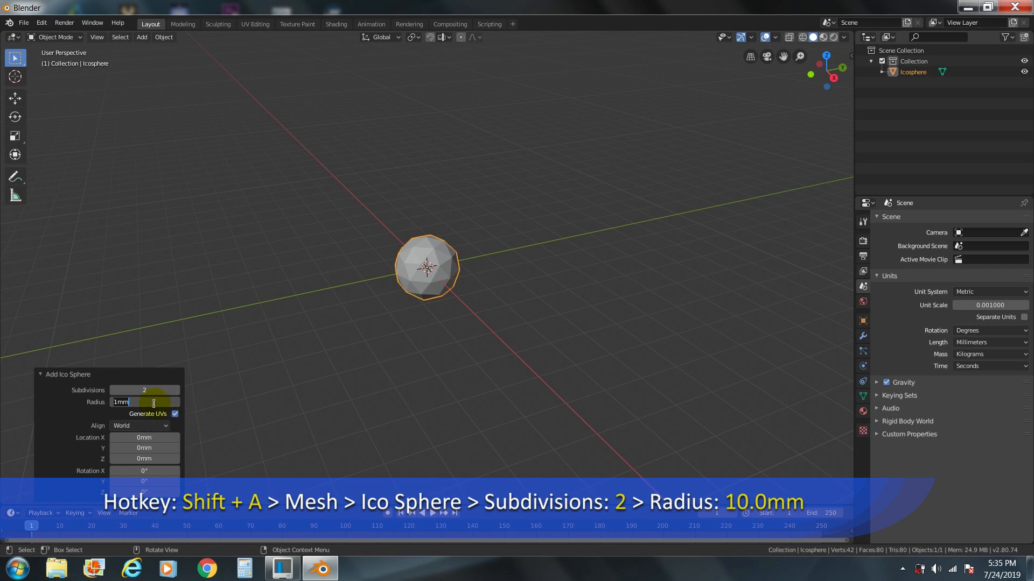
{"action": "type", "text": "10"}
{"action": "key", "text": "Return"}
{"action": "scroll", "coordinate": [379, 321], "scroll_direction": "down", "scroll_amount": 5}
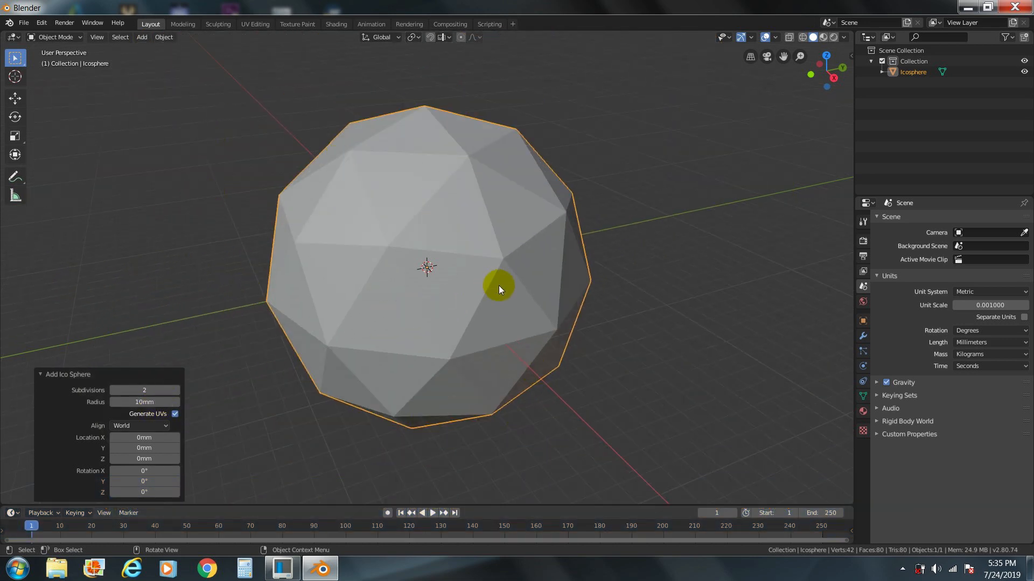
- In Edit Mode, select all ico sphere vertices with five connecting edges by similarity and dissolve them into pentagonal faces
{"action": "key", "text": "Tab"}
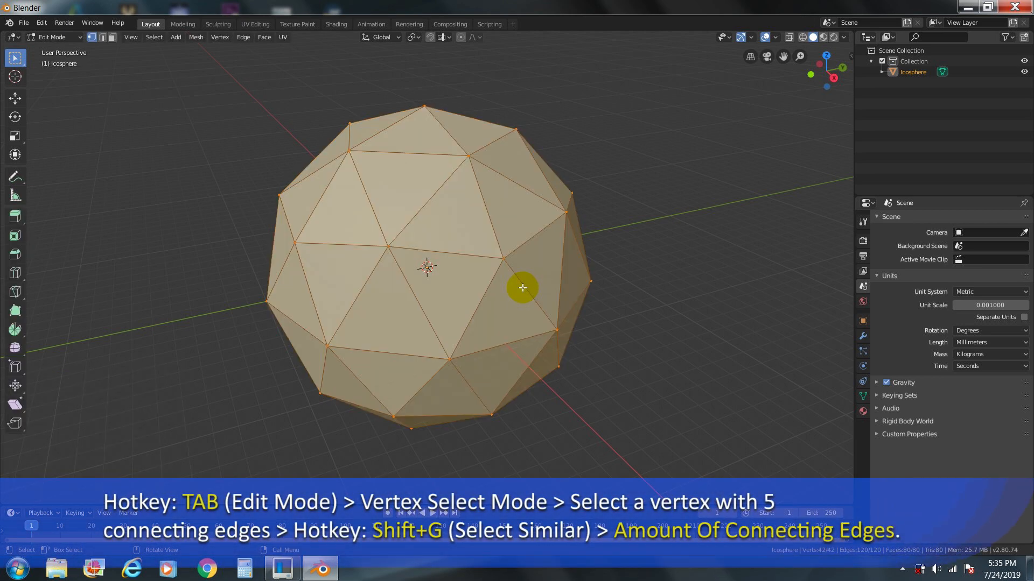
{"action": "middle_click_drag", "start_coordinate": [522, 288], "coordinate": [496, 277]}
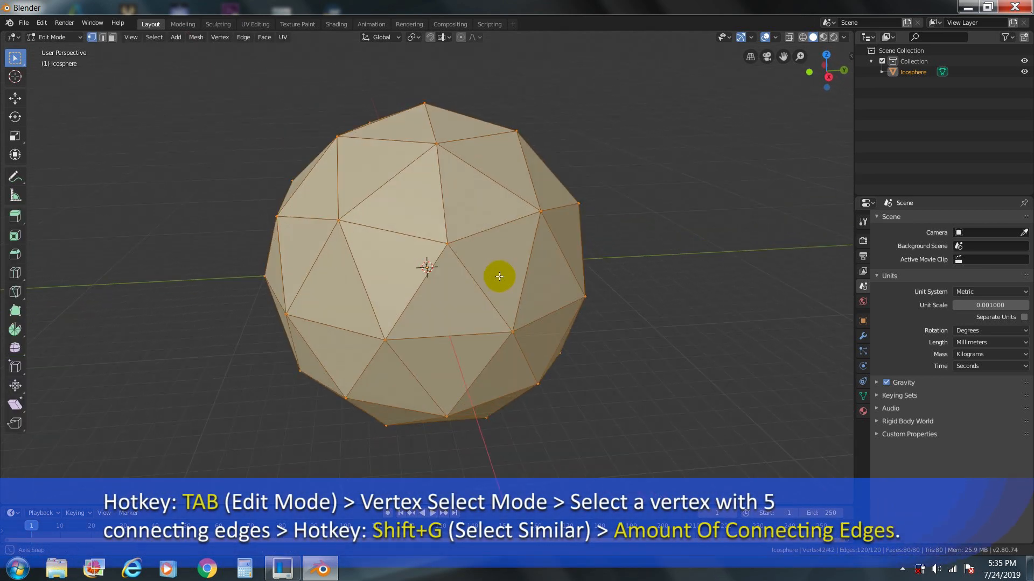
{"action": "left_click", "coordinate": [445, 241]}
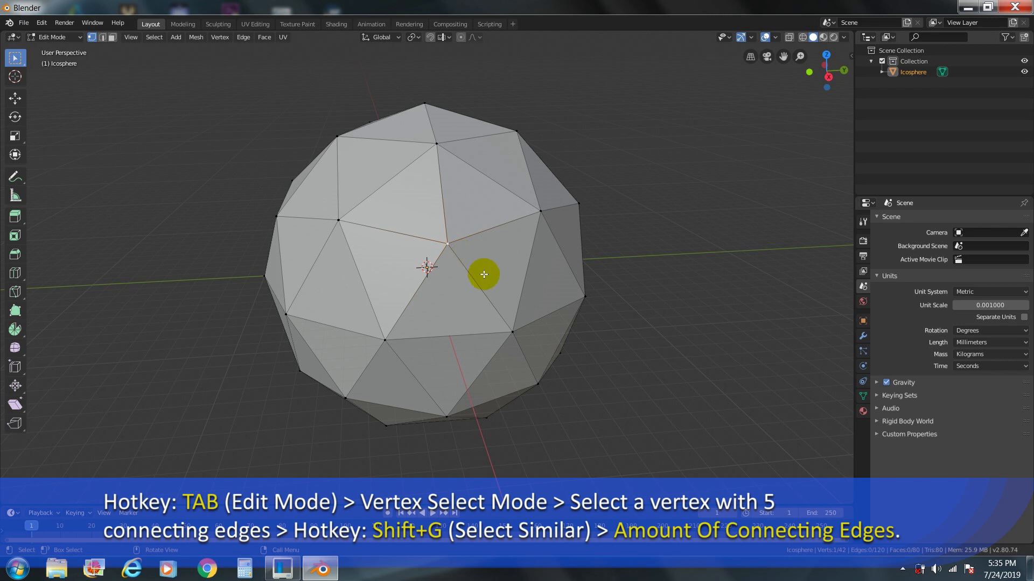
{"action": "middle_click_drag", "start_coordinate": [484, 274], "coordinate": [484, 276]}
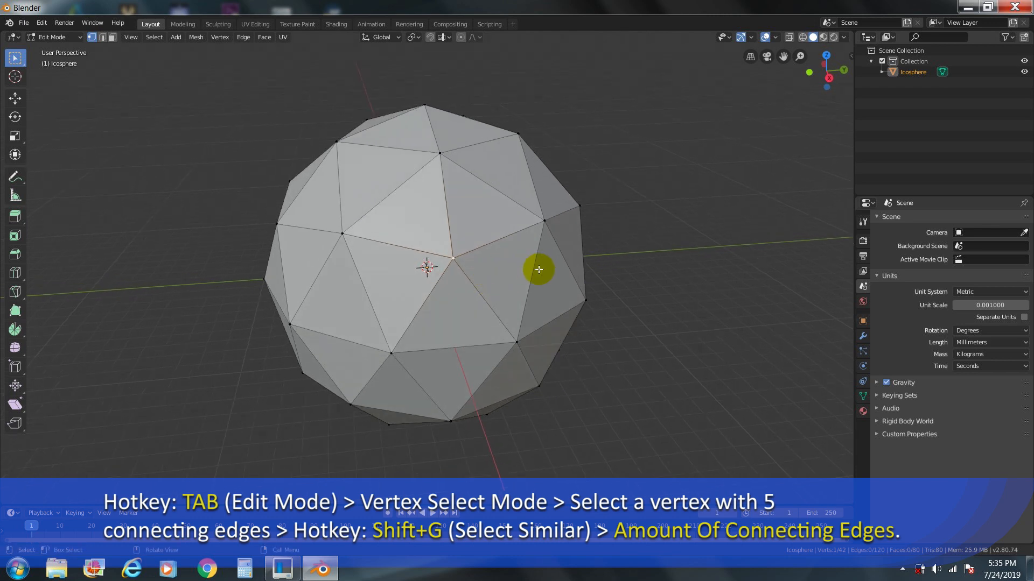
{"action": "key", "text": "shift+g"}
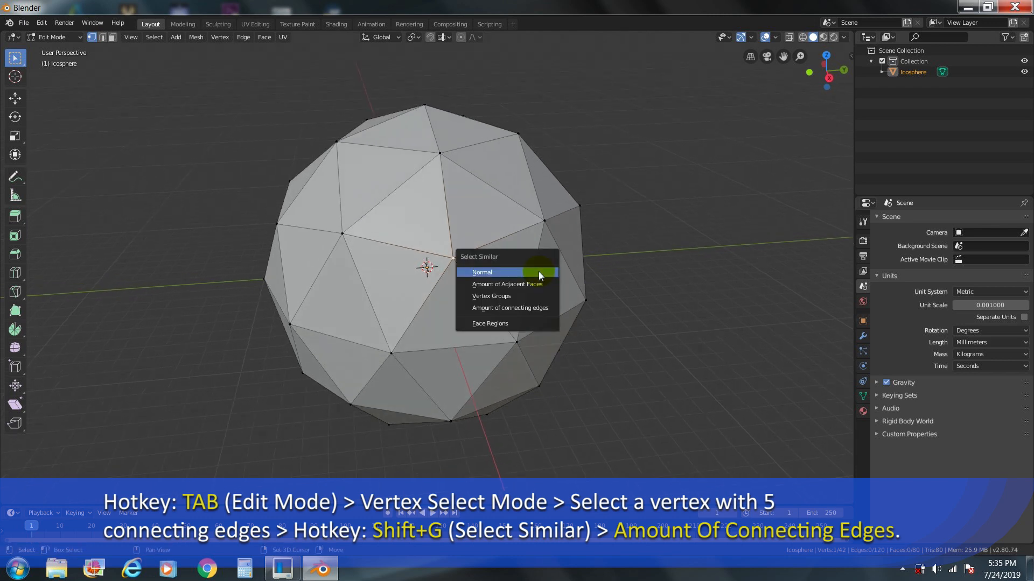
{"action": "left_click", "coordinate": [550, 312]}
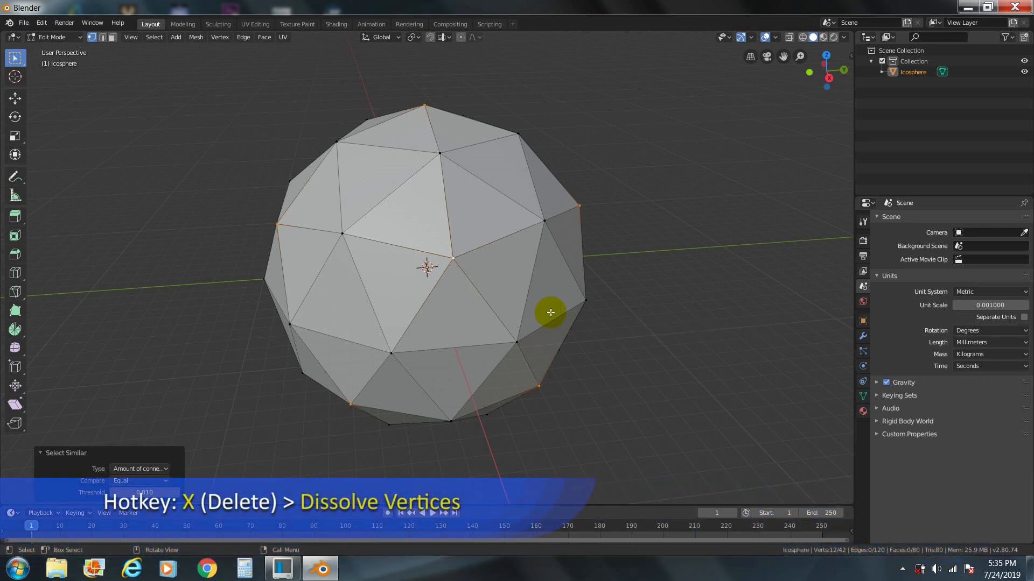
{"action": "key", "text": "x"}
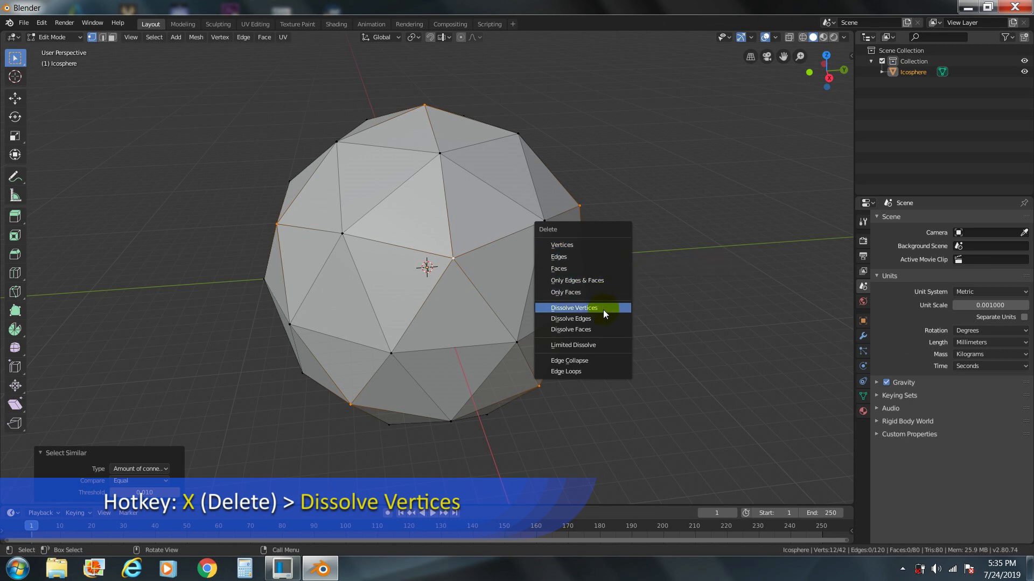
{"action": "left_click", "coordinate": [603, 309]}
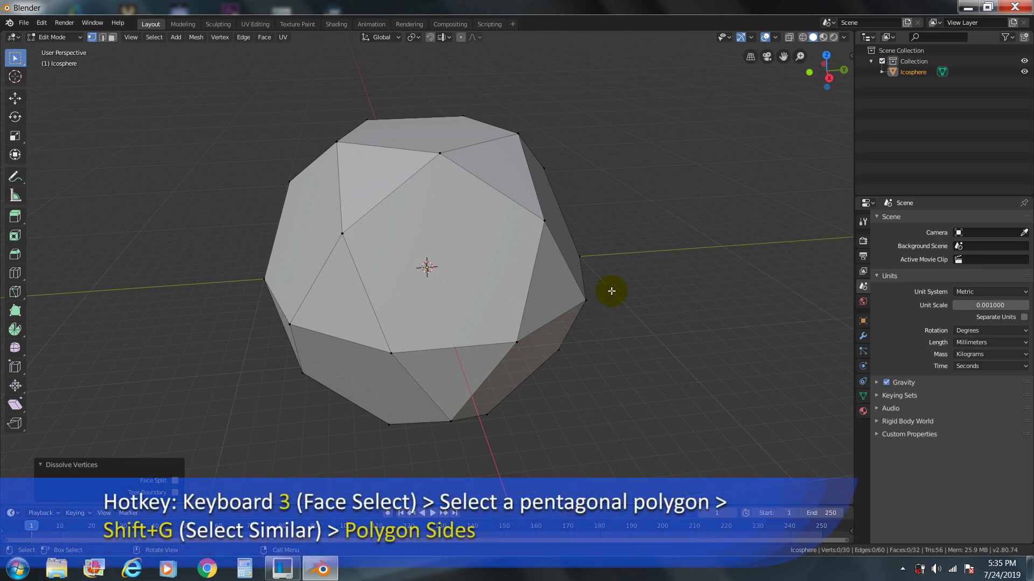
- Select all pentagonal faces by matching polygon sides and extrude them individually outward by 10 mm
{"action": "key", "text": "3"}
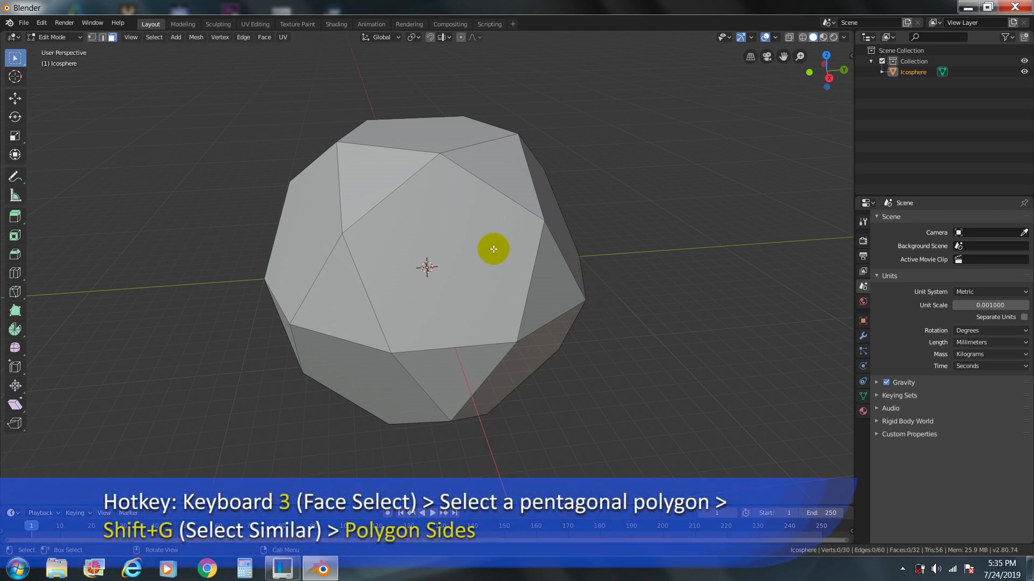
{"action": "left_click", "coordinate": [494, 249]}
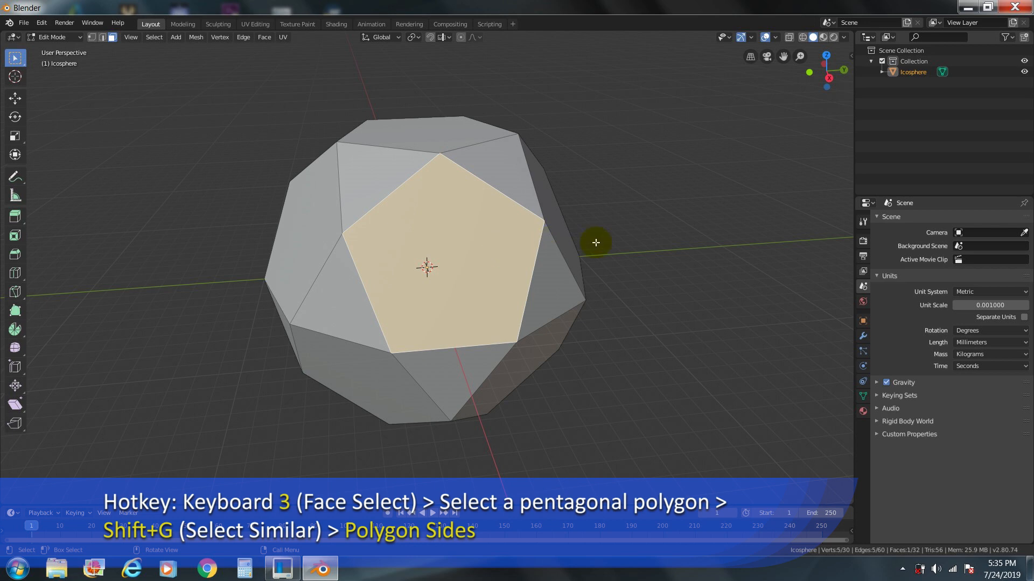
{"action": "key", "text": "shift+g"}
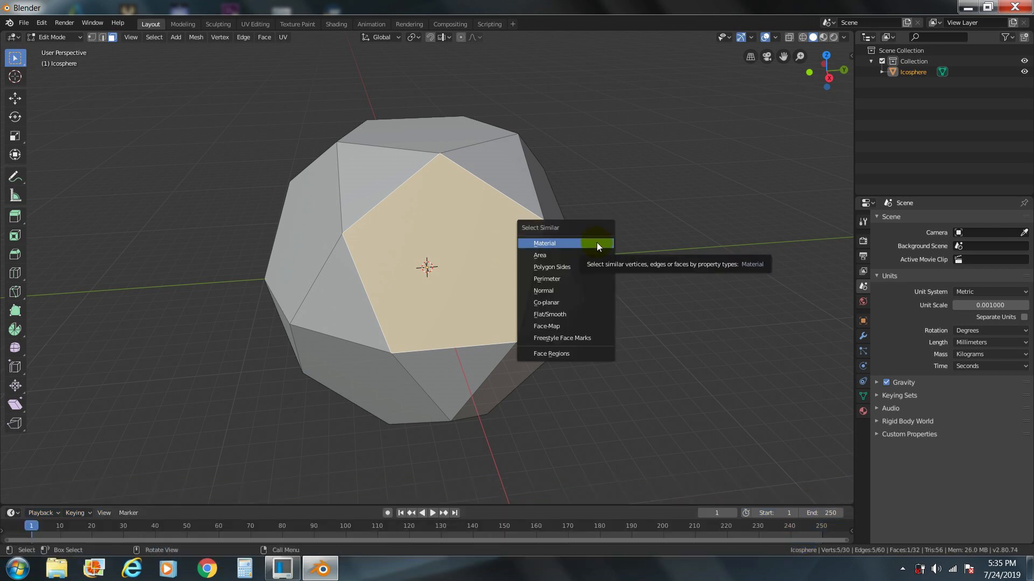
{"action": "left_click", "coordinate": [599, 268]}
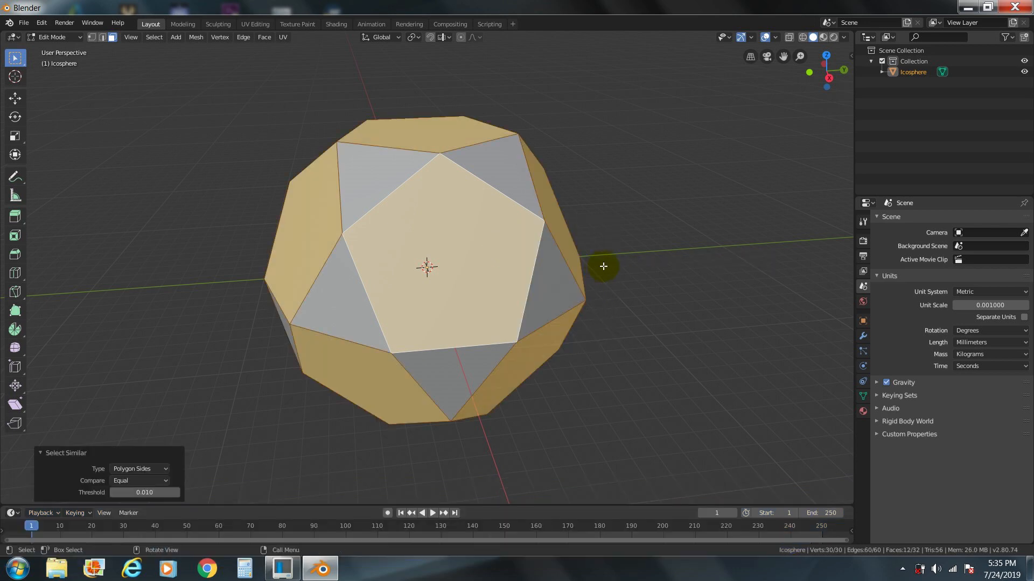
{"action": "right_click", "coordinate": [648, 157]}
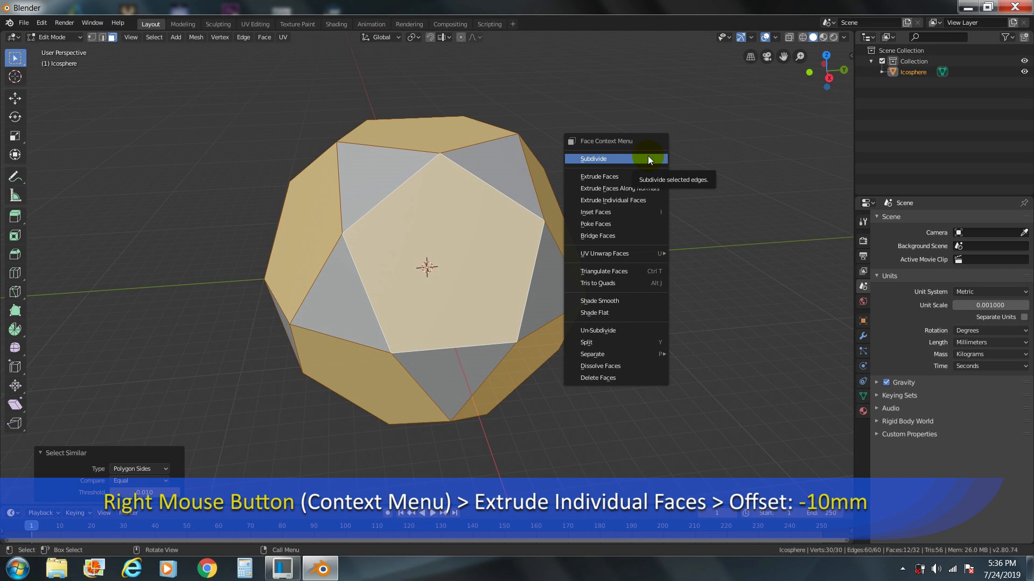
{"action": "left_click", "coordinate": [644, 200]}
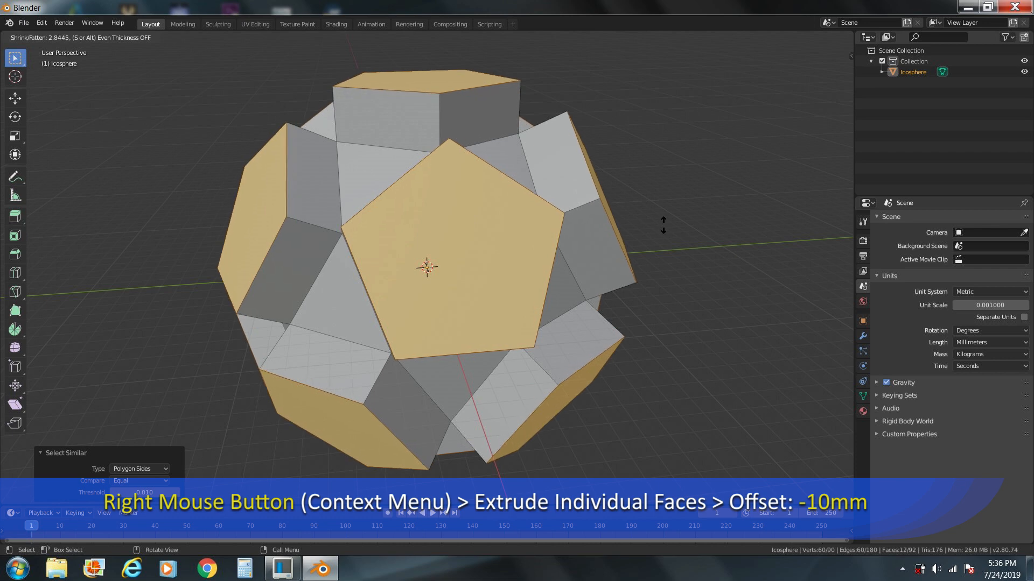
{"action": "type", "text": "-10"}
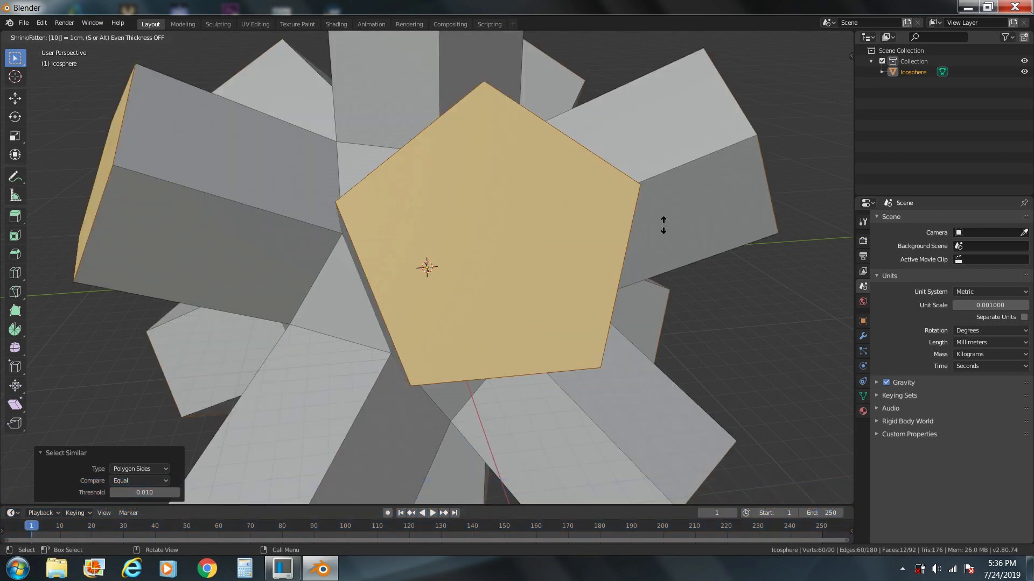
{"action": "left_click", "coordinate": [664, 225]}
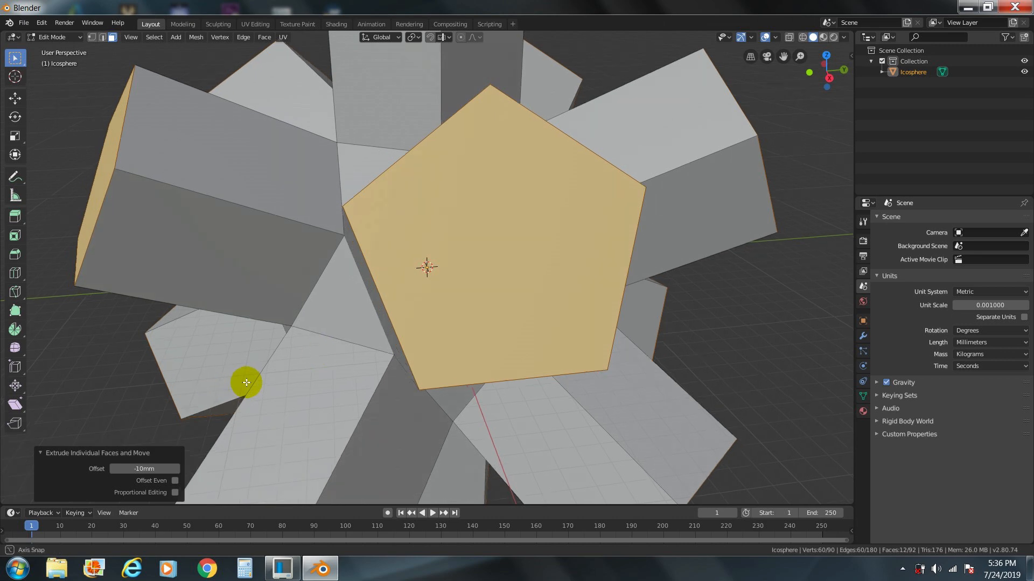
- Extrude the pentagonal end faces of the arms individually outward by another 2 mm
{"action": "middle_click_drag", "start_coordinate": [240, 379], "coordinate": [259, 378]}
{"action": "scroll", "coordinate": [393, 302], "scroll_direction": "down", "scroll_amount": 5}
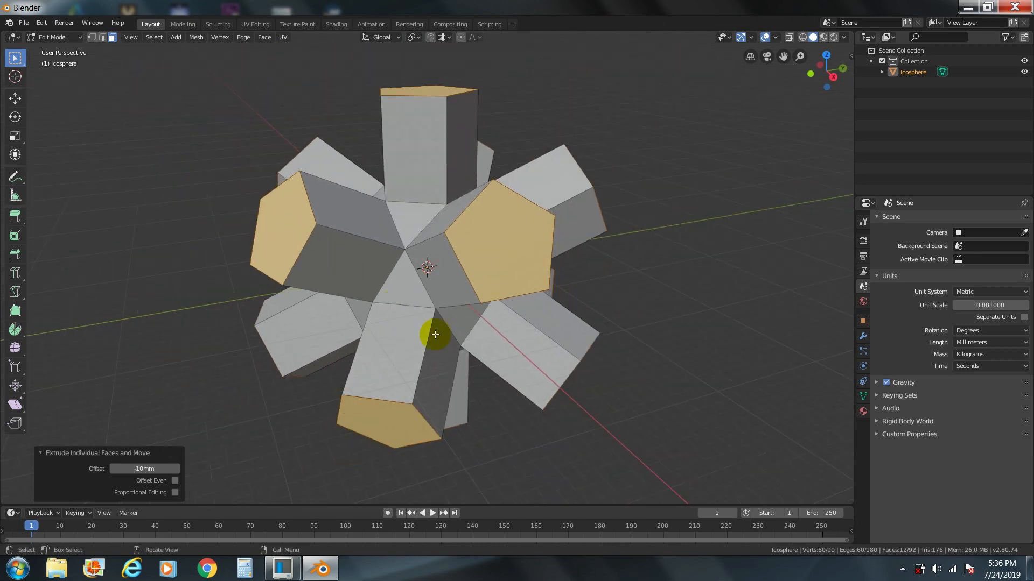
{"action": "middle_click_drag", "start_coordinate": [527, 489], "coordinate": [518, 479]}
{"action": "right_click", "coordinate": [666, 156]}
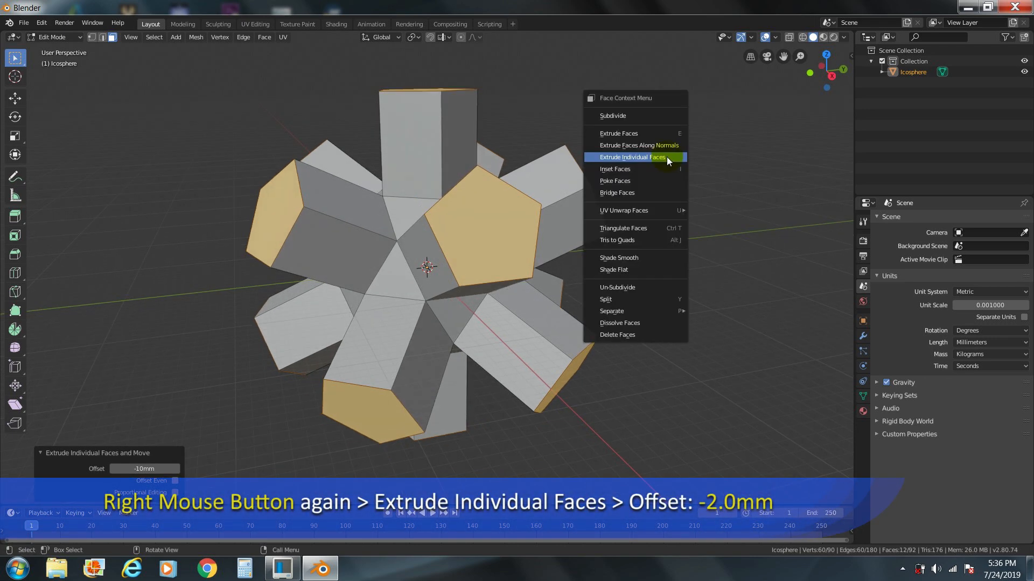
{"action": "left_click", "coordinate": [666, 157]}
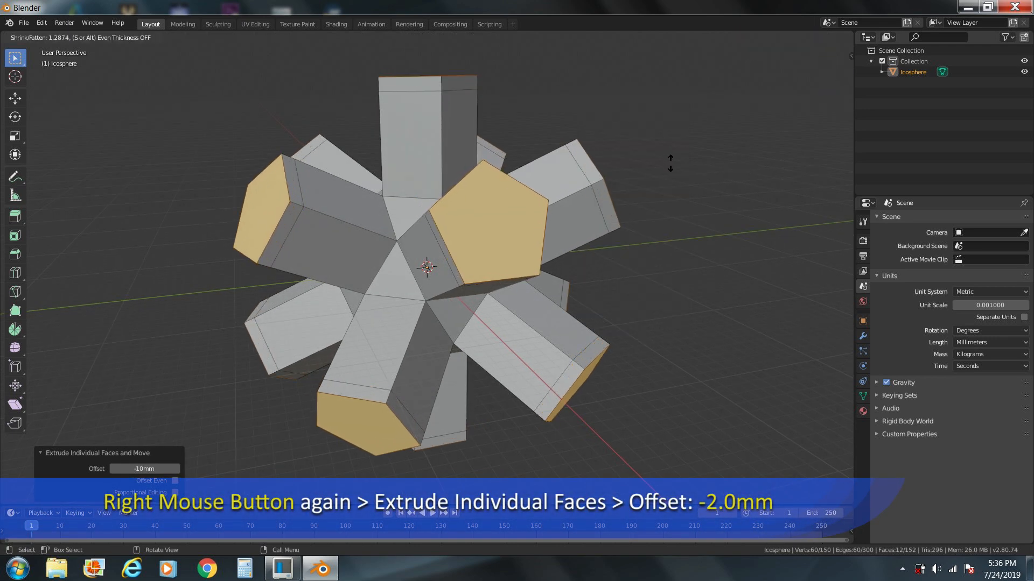
{"action": "type", "text": "2"}
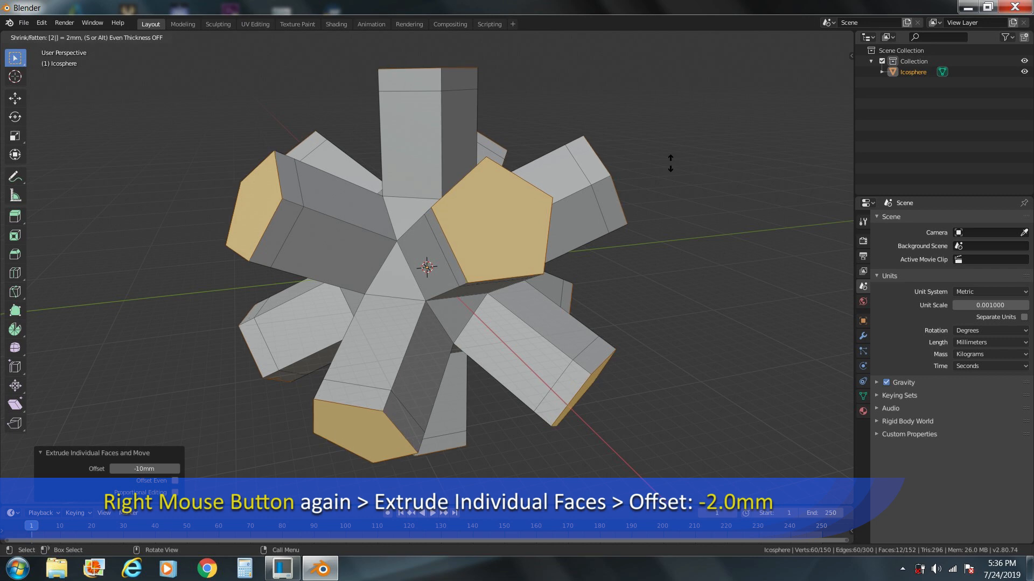
{"action": "key", "text": "Return"}
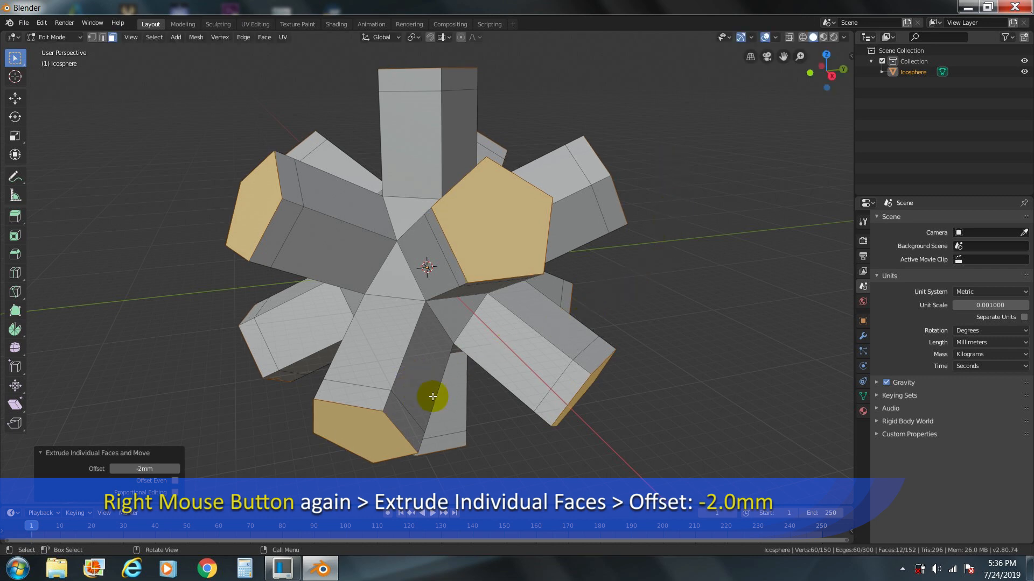
- Grow the selection of the arms' end faces by one step, invert it, and delete the selected faces
{"action": "mouse_move", "coordinate": [485, 397]}
{"action": "middle_mouse_down"}
{"action": "mouse_move", "coordinate": [508, 392]}
{"action": "mouse_move", "coordinate": [431, 386]}
{"action": "mouse_move", "coordinate": [484, 393]}
{"action": "middle_mouse_up"}
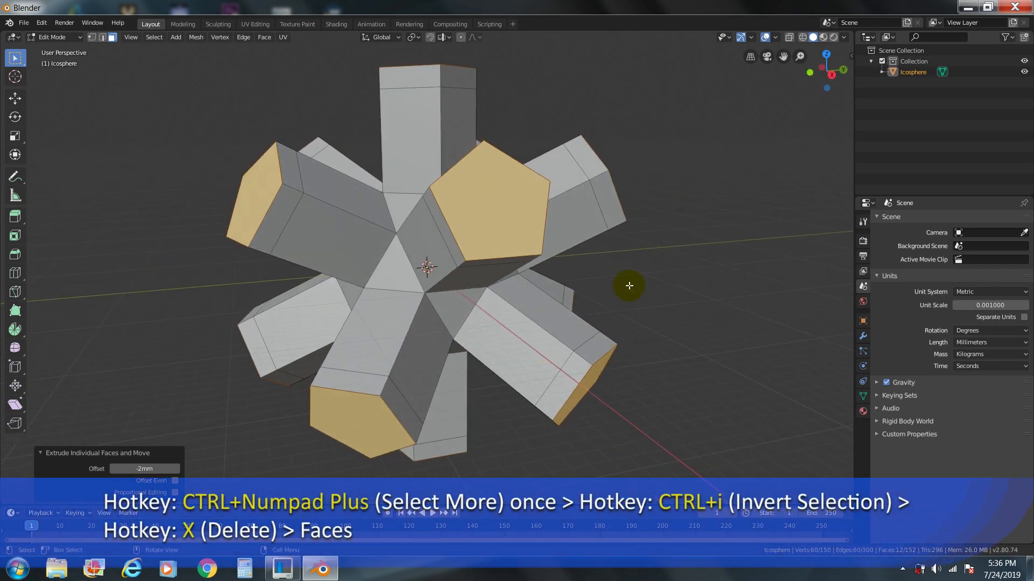
{"action": "key", "text": "ctrl+KP_Add"}
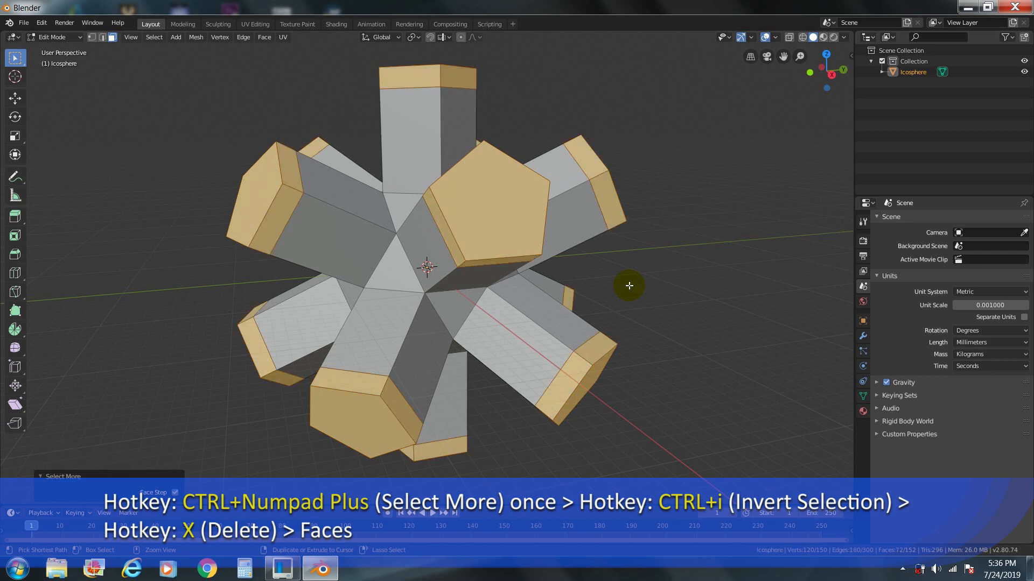
{"action": "key", "text": "ctrl+i"}
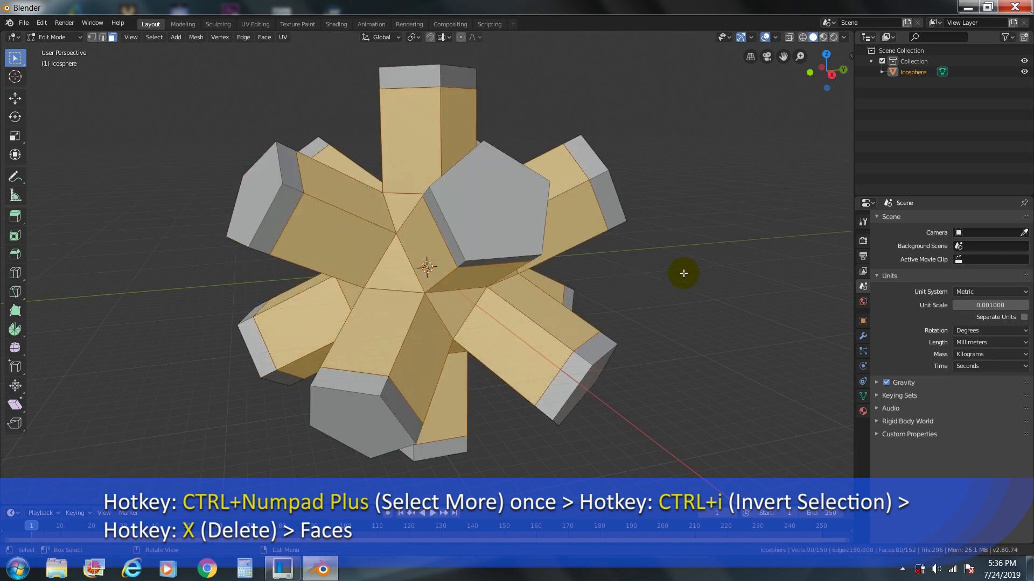
{"action": "key", "text": "x"}
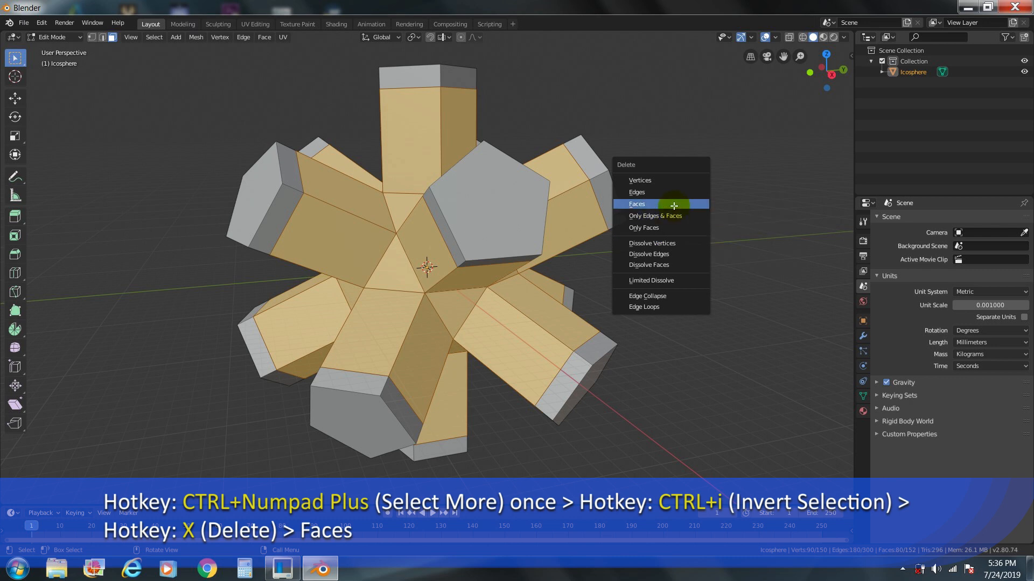
{"action": "left_click", "coordinate": [674, 205]}
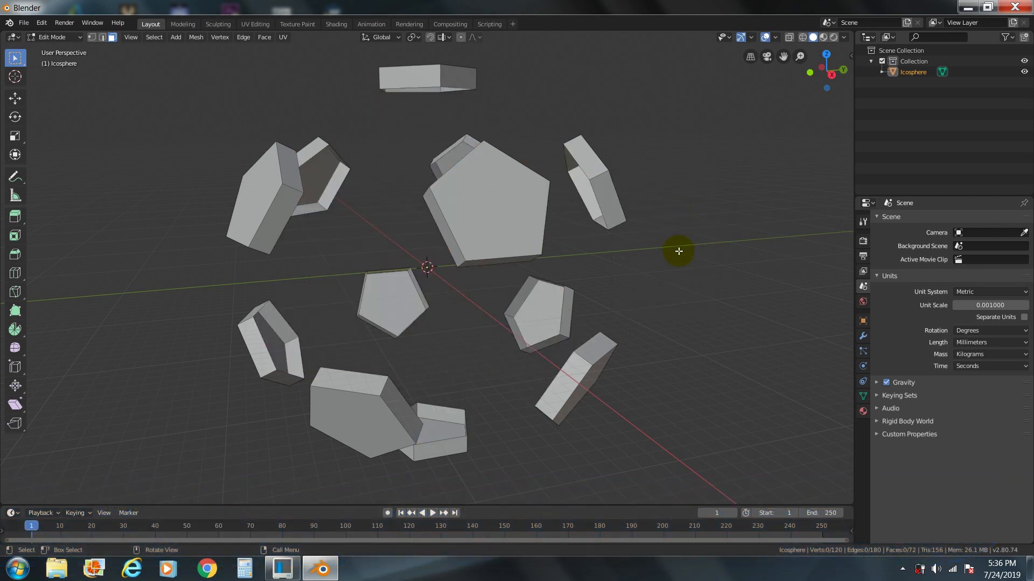
- Select all non-manifold edges of the twelve open pentagonal caps, fill their holes with faces, and clear the selection
{"action": "key", "text": "2"}
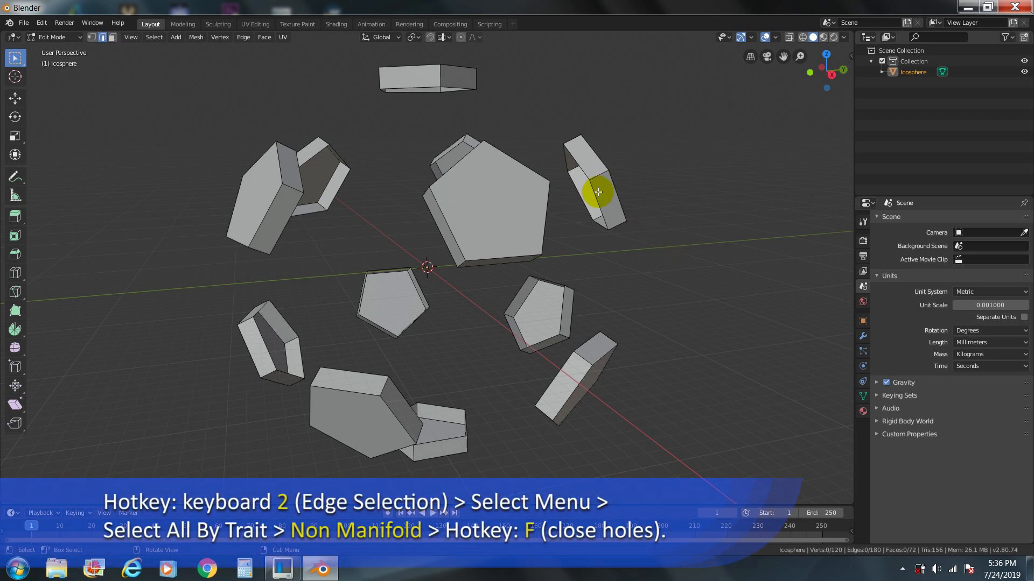
{"action": "left_click", "coordinate": [151, 42]}
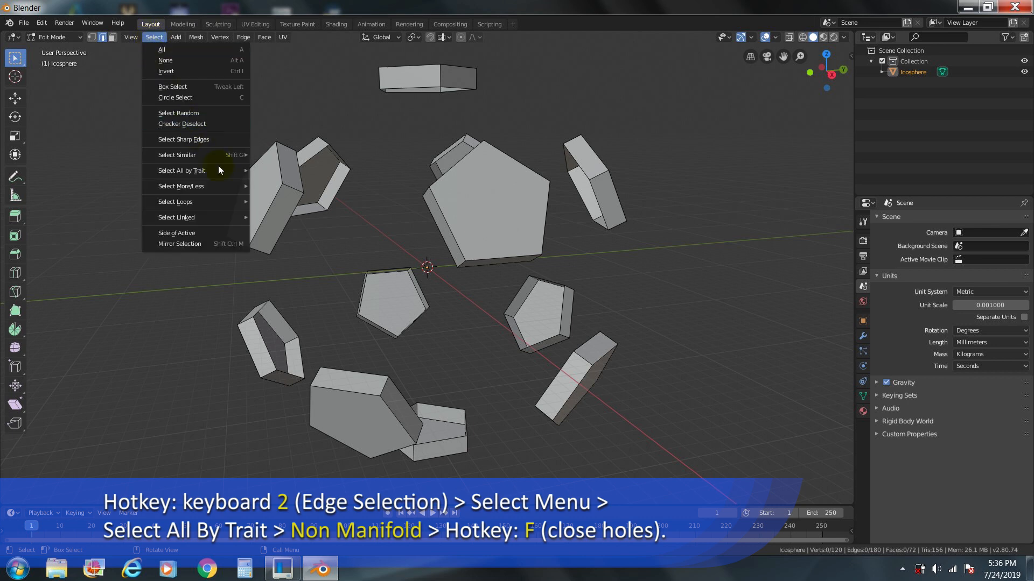
{"action": "mouse_move", "coordinate": [221, 170]}
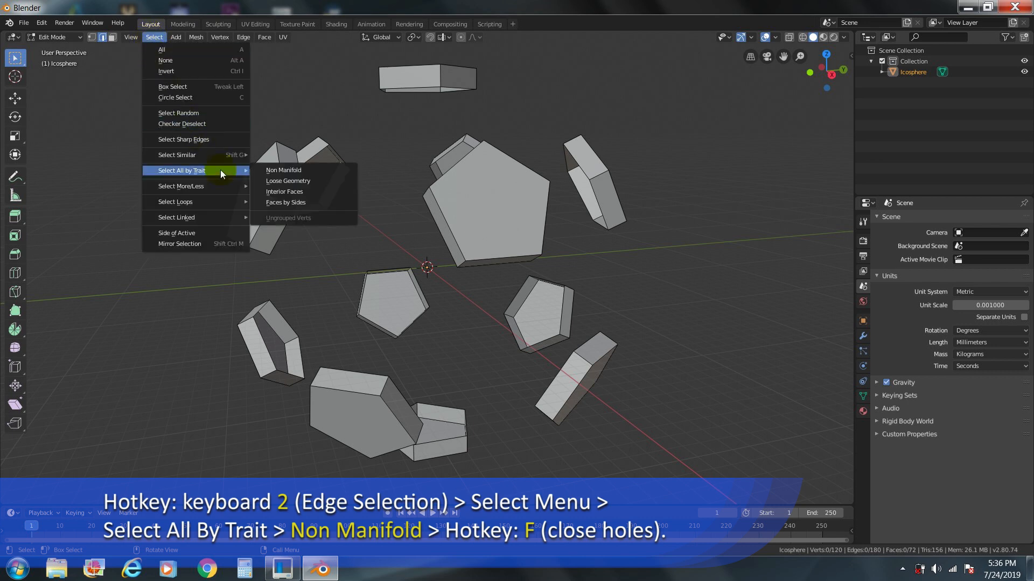
{"action": "left_click", "coordinate": [265, 170]}
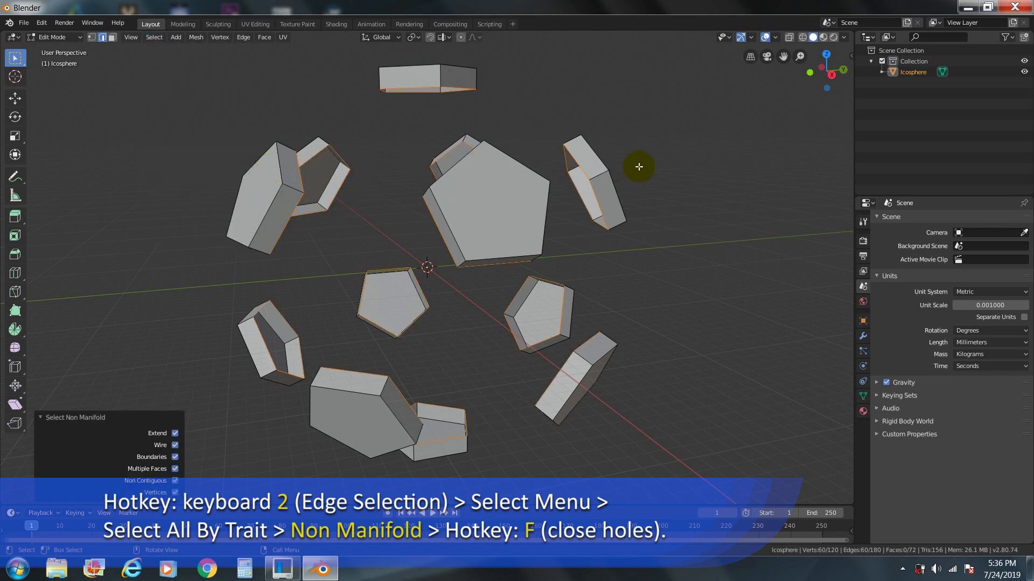
{"action": "key", "text": "f"}
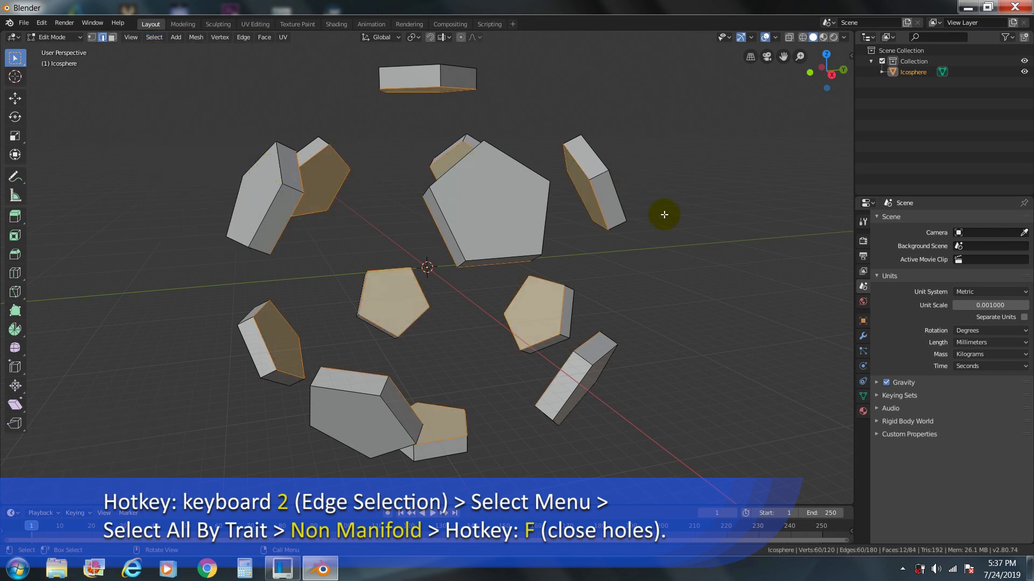
{"action": "mouse_move", "coordinate": [666, 215]}
{"action": "middle_mouse_down"}
{"action": "mouse_move", "coordinate": [639, 219]}
{"action": "mouse_move", "coordinate": [676, 208]}
{"action": "mouse_move", "coordinate": [673, 224]}
{"action": "middle_mouse_up"}
{"action": "left_click", "coordinate": [724, 192]}
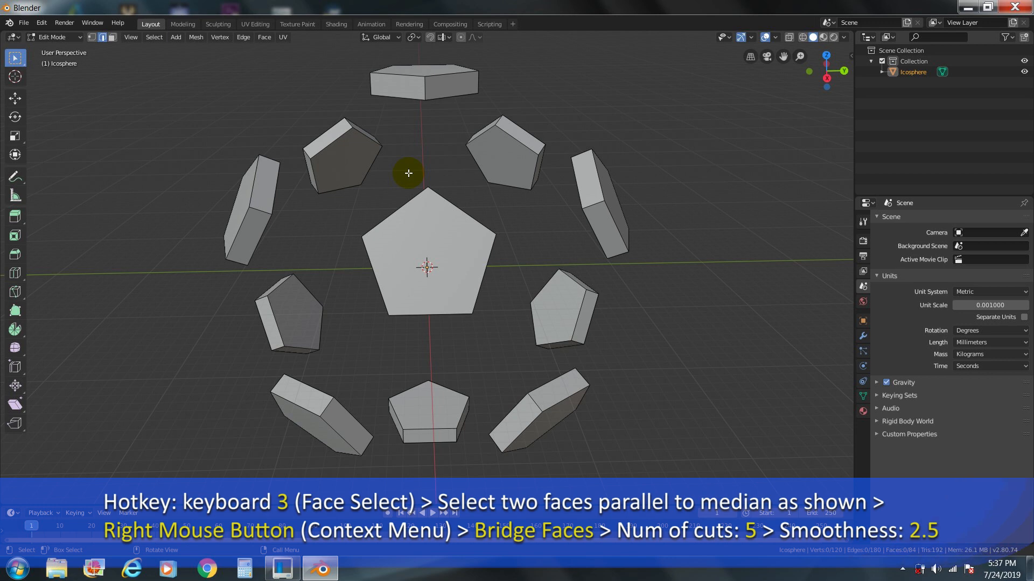
- Select the front upper cap's side face and the parallel side face of the topmost cap, and join them with Bridge Faces
{"action": "key", "text": "3"}
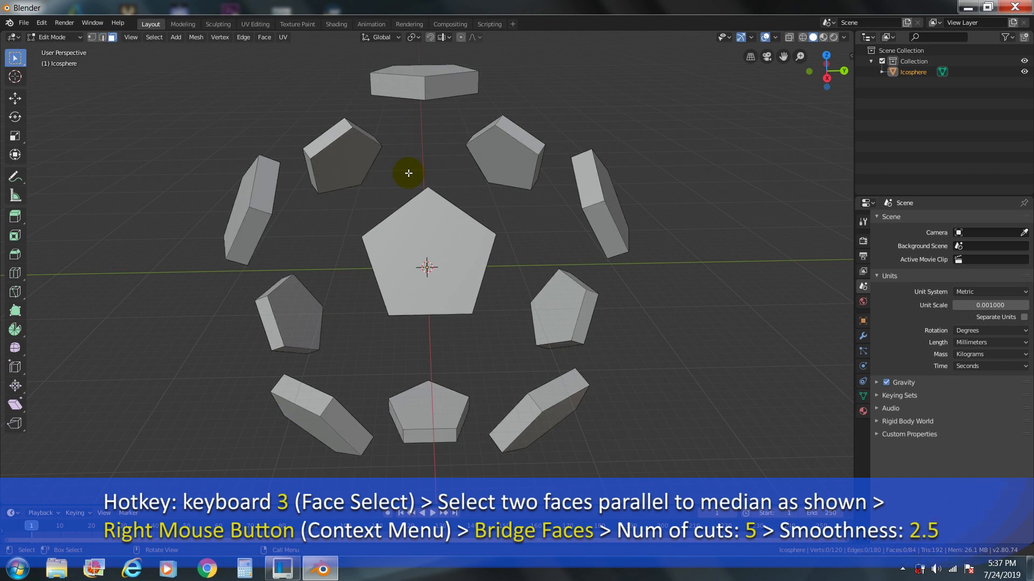
{"action": "middle_click_drag", "start_coordinate": [408, 173], "coordinate": [431, 178]}
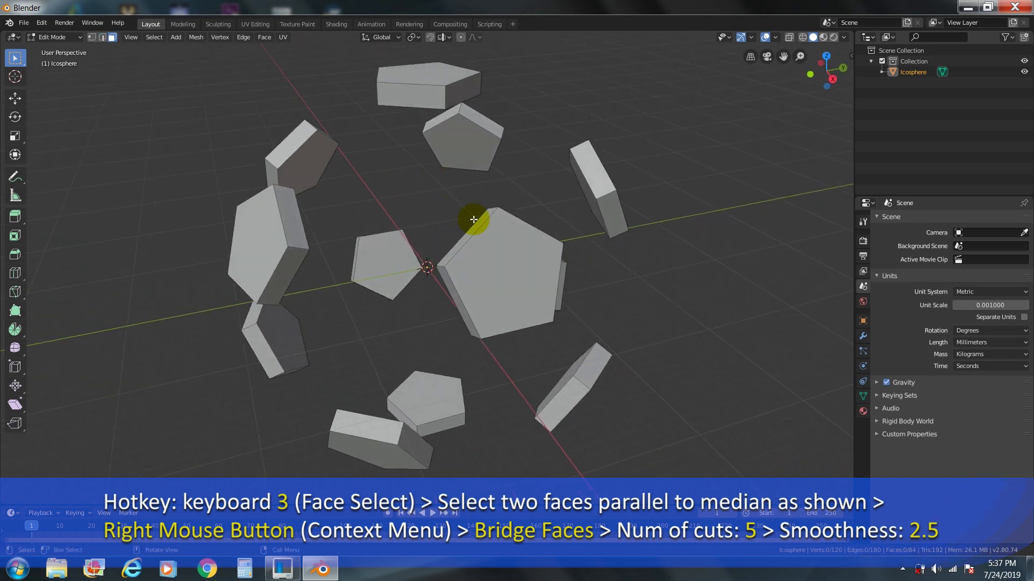
{"action": "left_click", "coordinate": [476, 225]}
{"action": "middle_click_drag", "start_coordinate": [667, 291], "coordinate": [641, 276]}
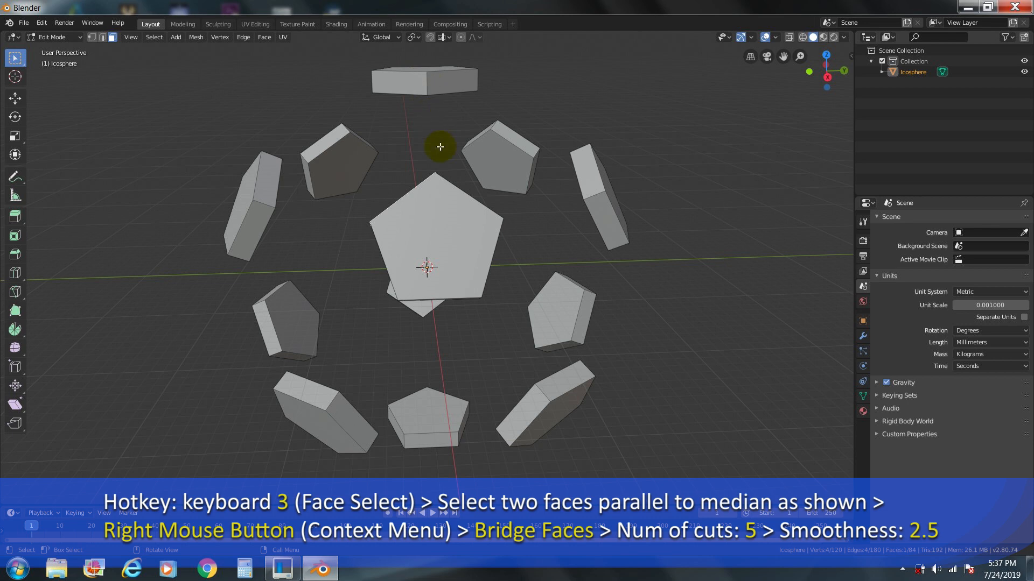
{"action": "middle_click_drag", "start_coordinate": [457, 170], "coordinate": [462, 178]}
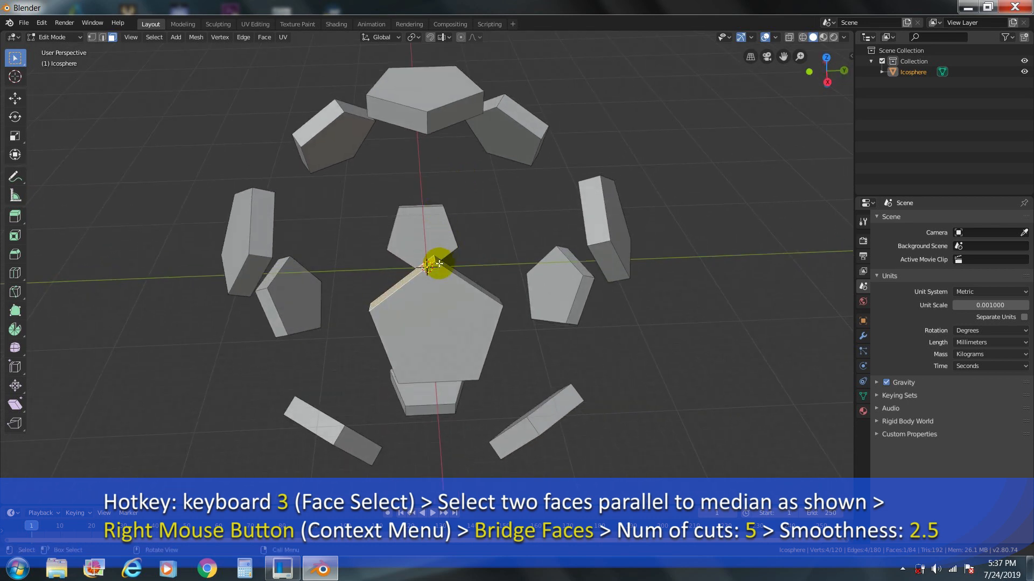
{"action": "left_click", "coordinate": [443, 115], "text": "shift"}
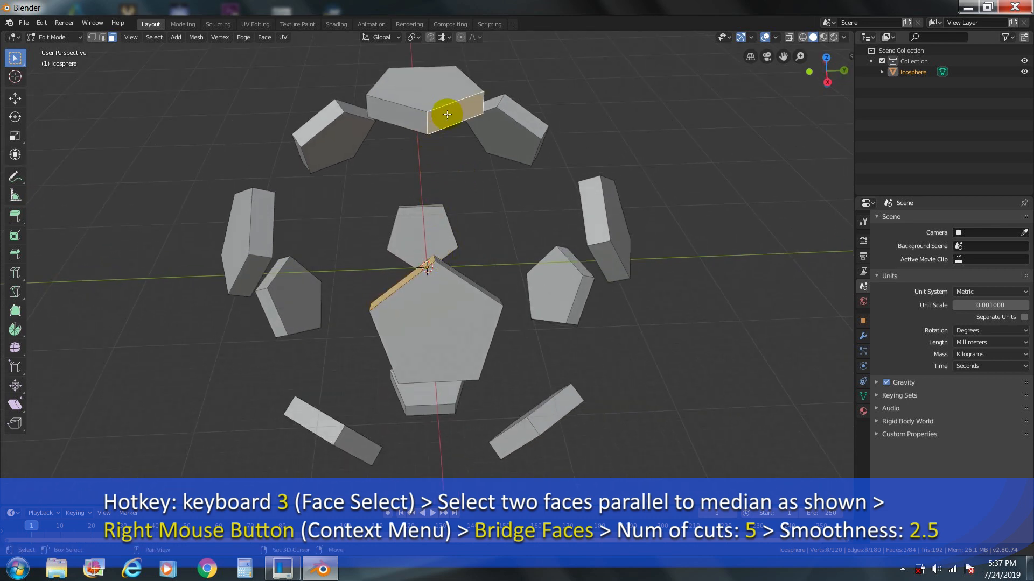
{"action": "middle_click_drag", "start_coordinate": [558, 168], "coordinate": [559, 181]}
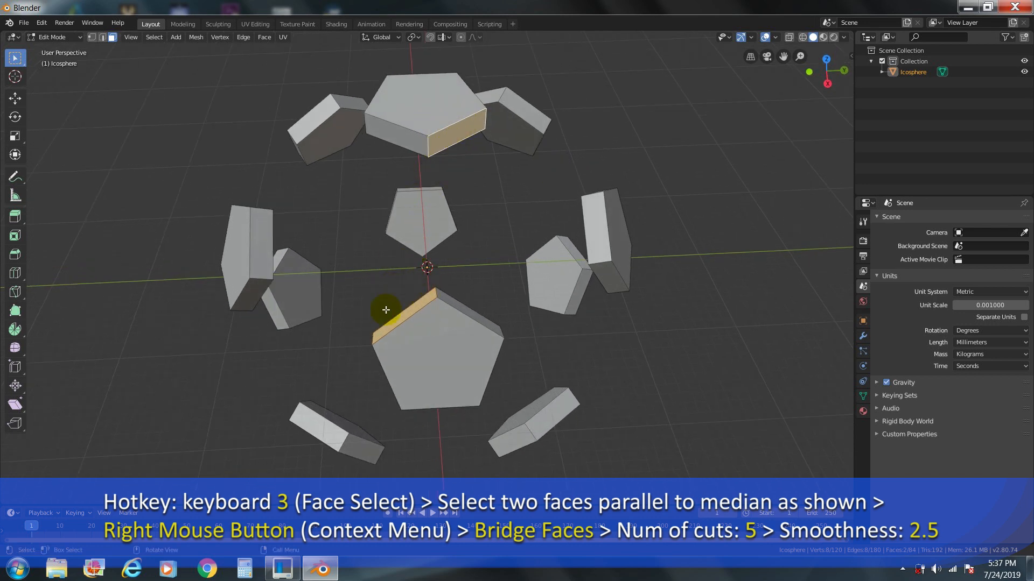
{"action": "right_click", "coordinate": [653, 132]}
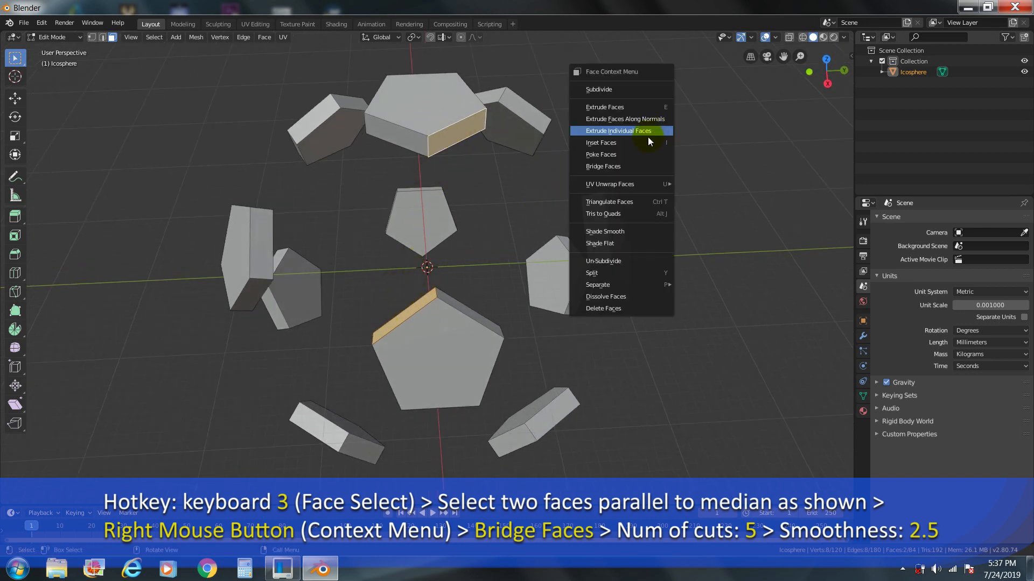
{"action": "left_click", "coordinate": [644, 168]}
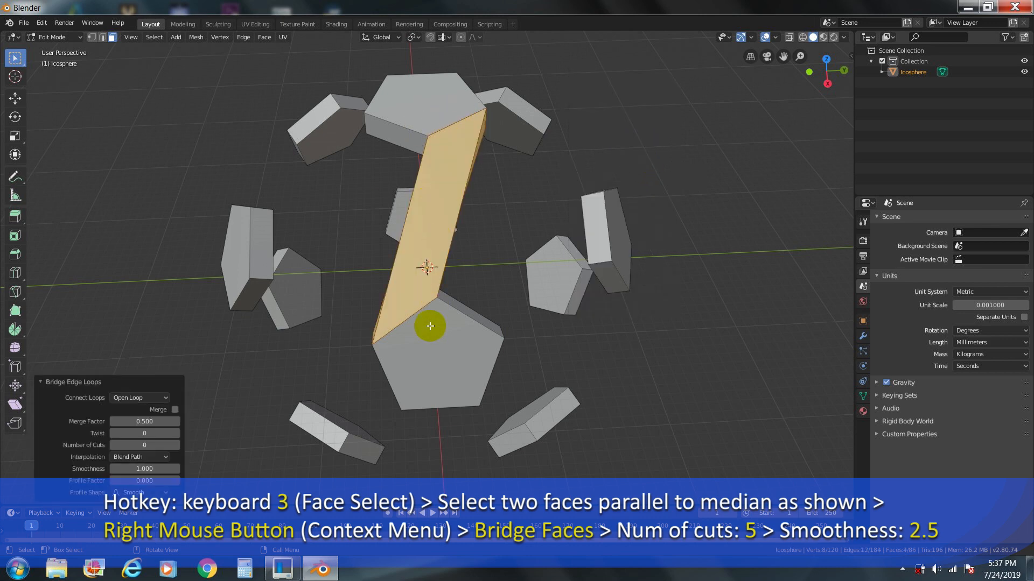
- Set the bridge's number of cuts to 5 and its smoothness to 2.5
{"action": "left_click", "coordinate": [144, 445]}
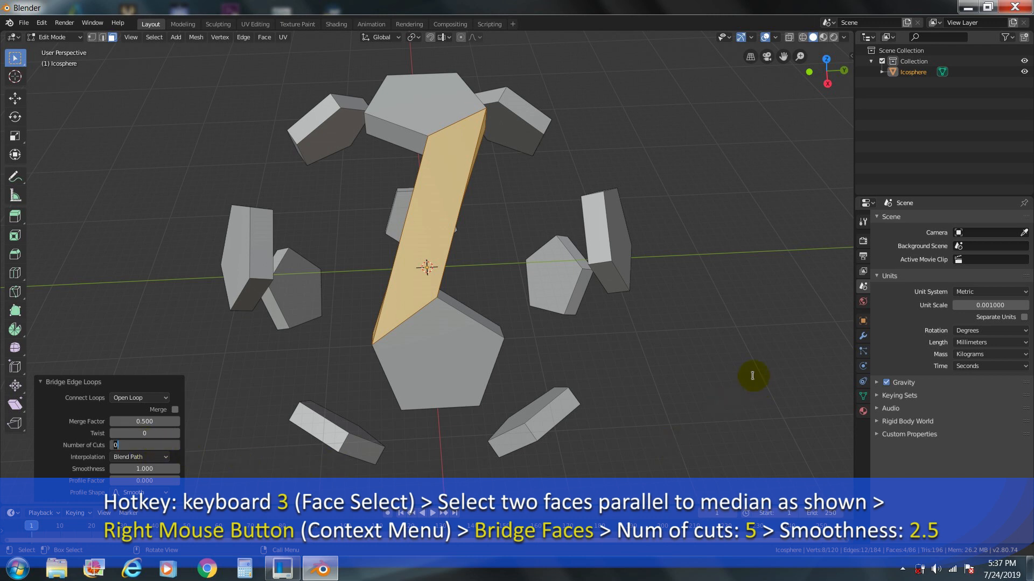
{"action": "type", "text": "5"}
{"action": "key", "text": "Return"}
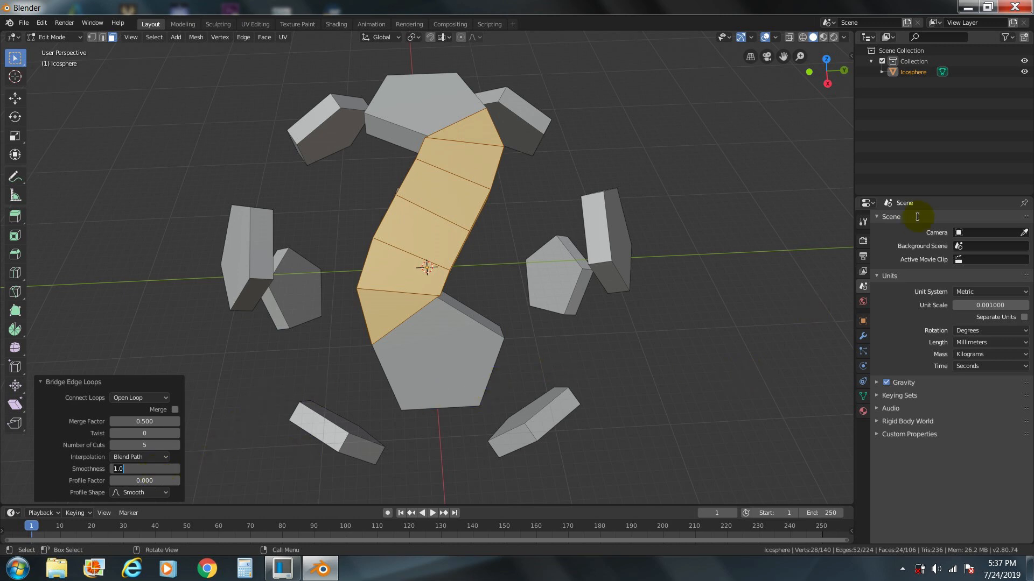
{"action": "key", "text": "Return"}
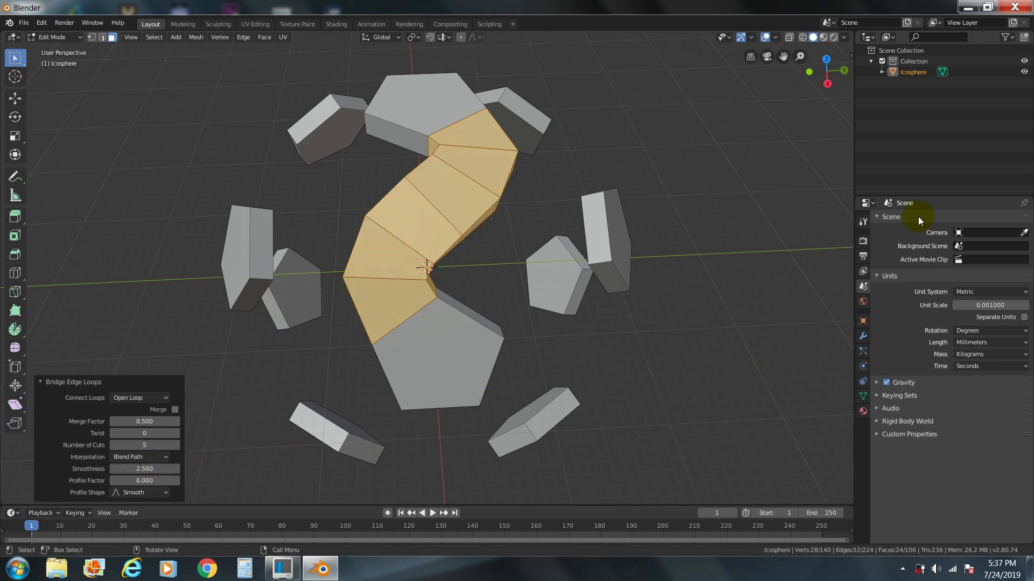
- Repeat the bridge from the front upper cap's next side face to the parallel side face of the neighbouring upper cap
{"action": "middle_click_drag", "start_coordinate": [724, 175], "coordinate": [687, 184]}
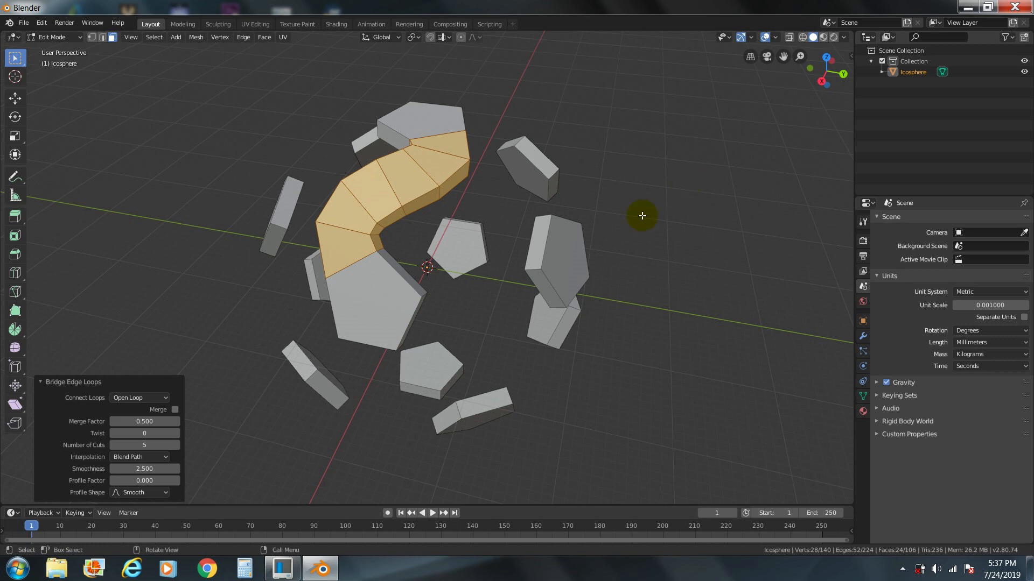
{"action": "left_click", "coordinate": [401, 270]}
{"action": "middle_click_drag", "start_coordinate": [511, 322], "coordinate": [499, 305]}
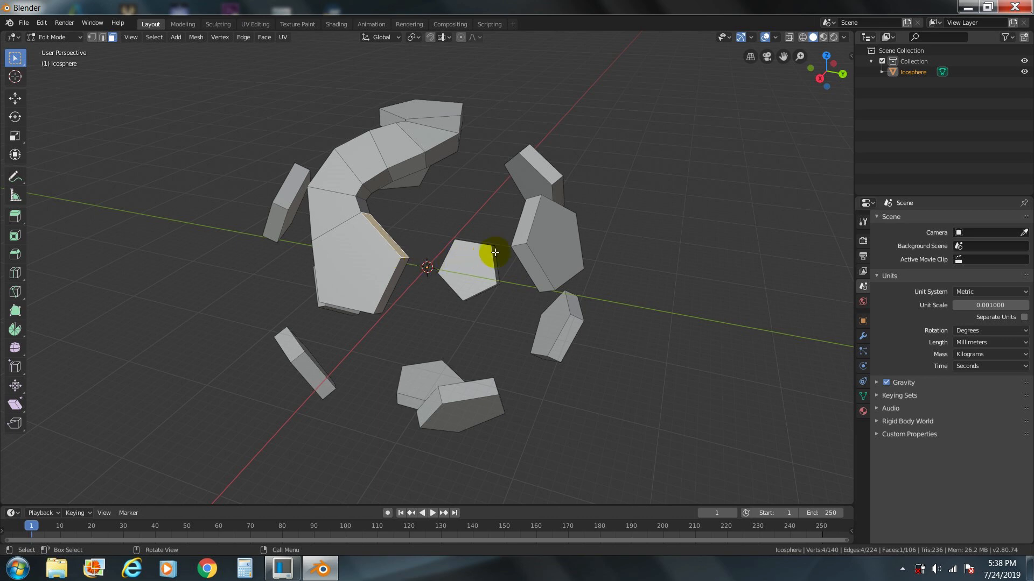
{"action": "left_click", "coordinate": [526, 261], "text": "shift"}
{"action": "middle_click_drag", "start_coordinate": [580, 270], "coordinate": [559, 280]}
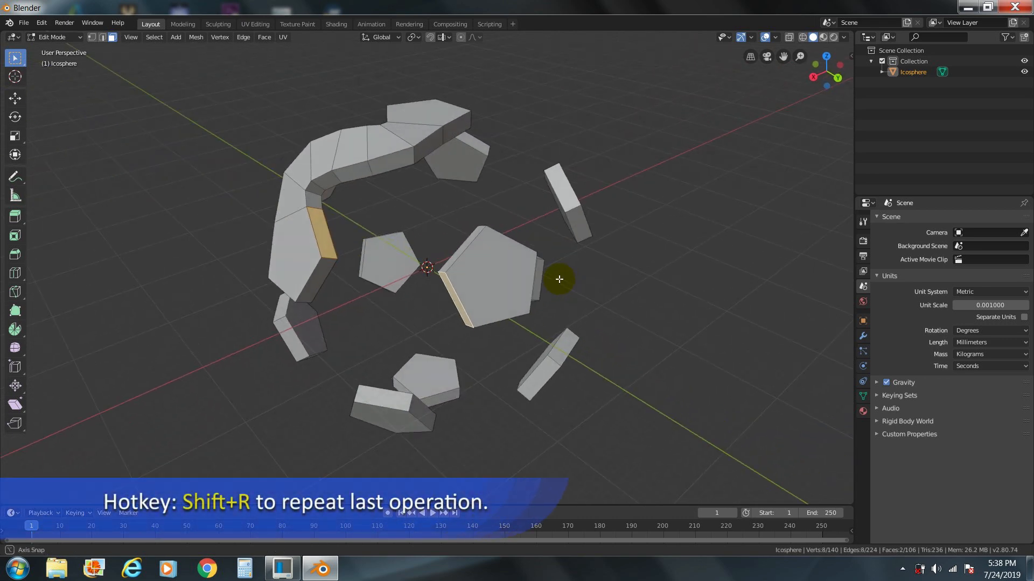
{"action": "key", "text": "shift+r"}
- Repeat the bridge from the front upper cap's following side face to the parallel face of the lower cap diagonally beneath it
{"action": "middle_click_drag", "start_coordinate": [431, 305], "coordinate": [406, 268]}
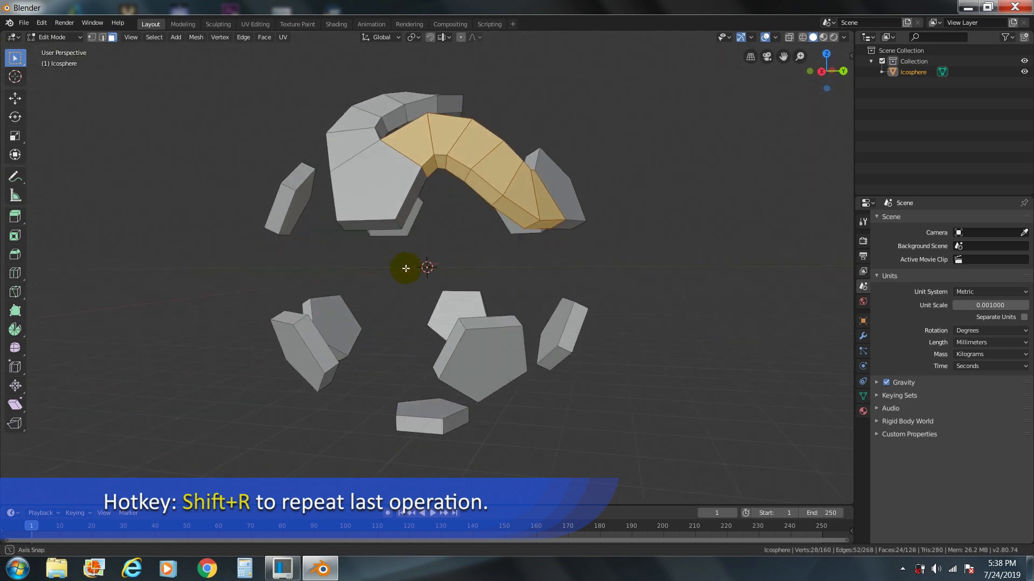
{"action": "left_click", "coordinate": [404, 226]}
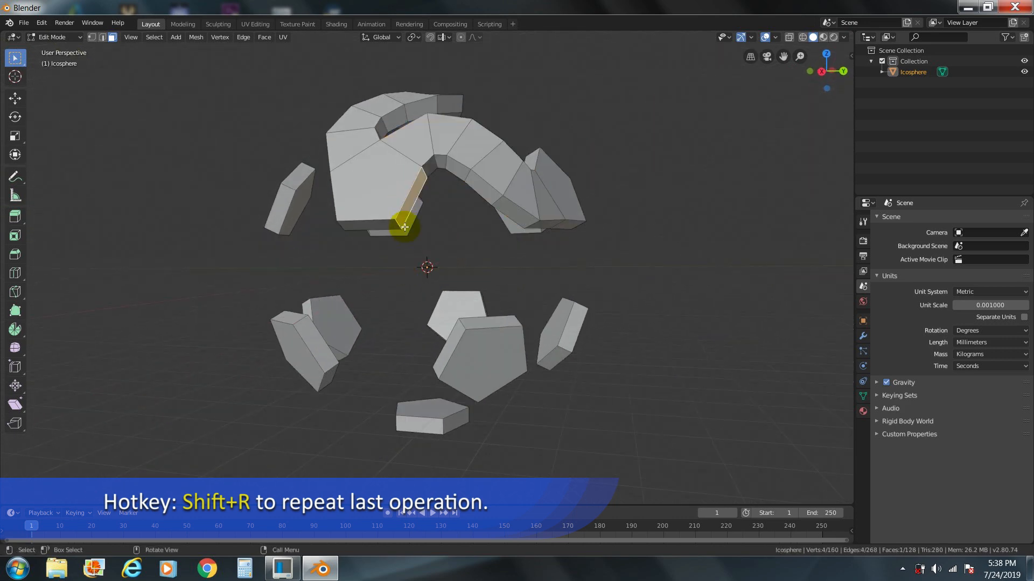
{"action": "left_click", "coordinate": [467, 345], "text": "shift"}
{"action": "key", "text": "shift+r"}
- Repeat the bridge from the front upper cap's bottom side face to the upper side face of the other lower cap
{"action": "middle_click_drag", "start_coordinate": [381, 277], "coordinate": [427, 241]}
{"action": "left_click", "coordinate": [425, 229]}
{"action": "middle_click_drag", "start_coordinate": [392, 277], "coordinate": [397, 293]}
{"action": "left_click", "coordinate": [362, 344], "text": "shift"}
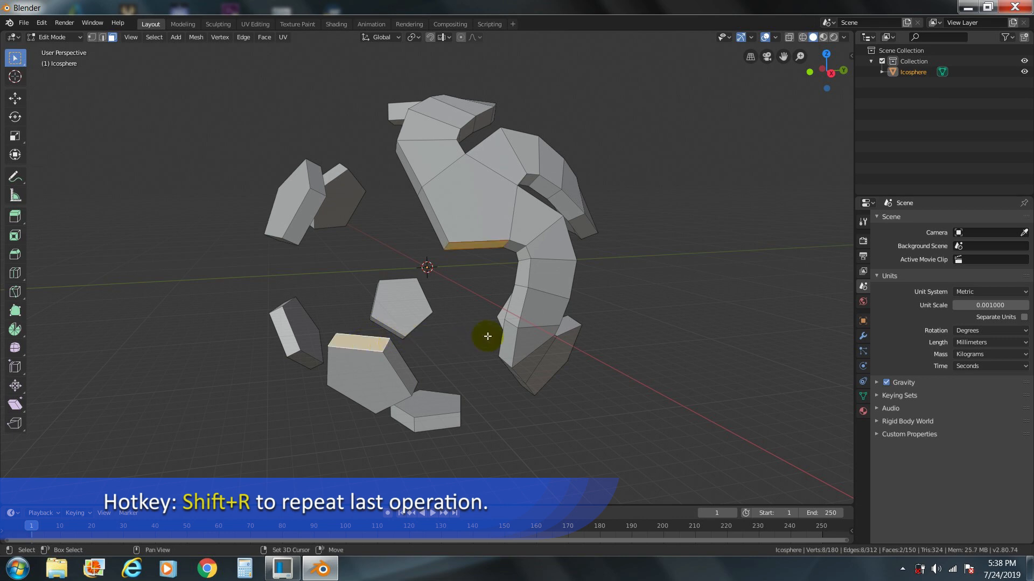
{"action": "key", "text": "shift+r"}
- Repeat the bridge from the front upper cap's last free side face to the neighbouring upper cap on its unconnected side
{"action": "middle_click_drag", "start_coordinate": [427, 261], "coordinate": [495, 264]}
{"action": "left_click", "coordinate": [474, 268]}
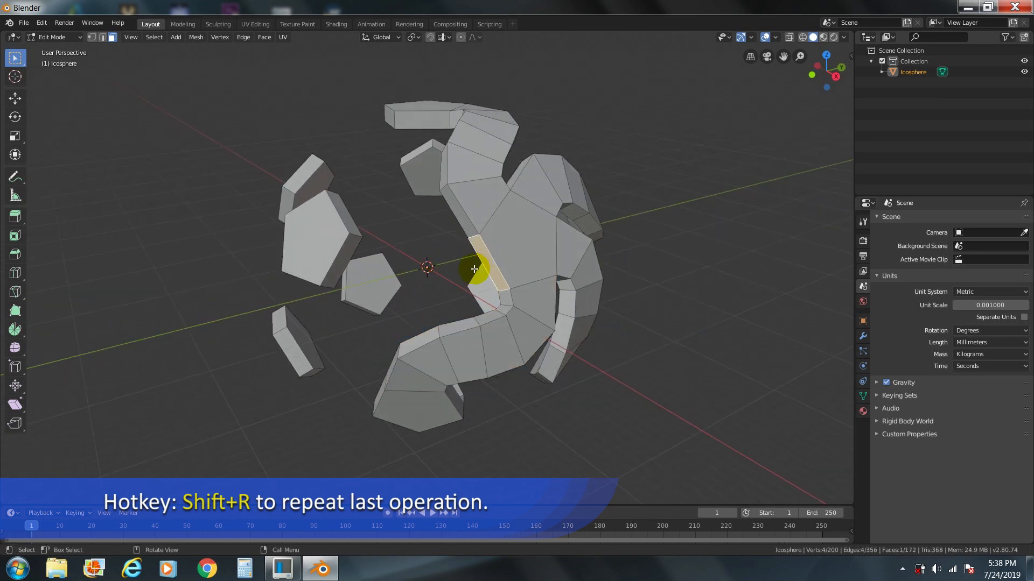
{"action": "left_click", "coordinate": [346, 217], "text": "shift"}
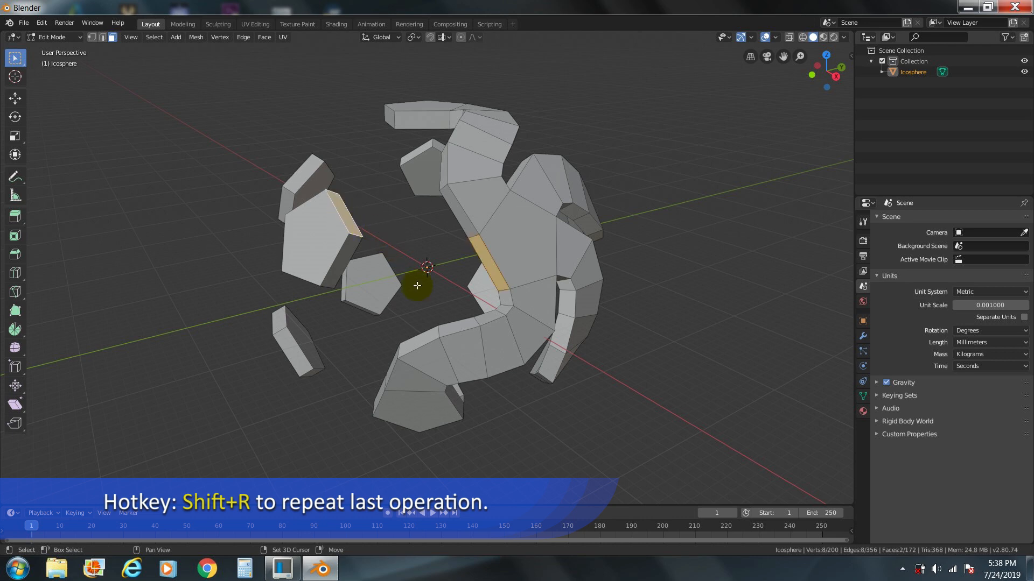
{"action": "key", "text": "shift+r"}
- Repeat the bridge between that newly connected upper cap's adjacent side face and the parallel side face of the topmost cap
{"action": "middle_click_drag", "start_coordinate": [554, 311], "coordinate": [517, 310]}
{"action": "middle_click_drag", "start_coordinate": [600, 314], "coordinate": [729, 325]}
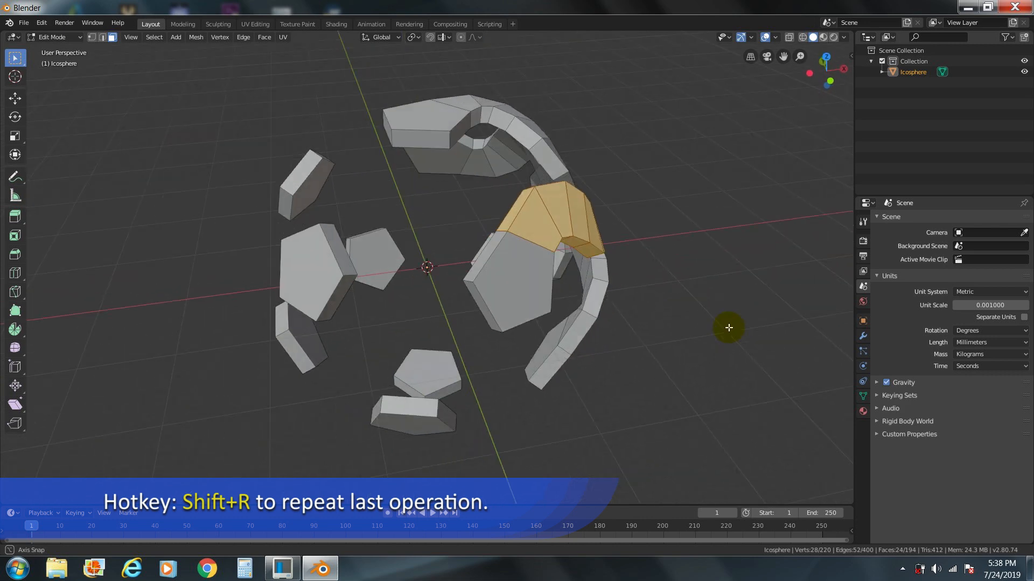
{"action": "left_click", "coordinate": [492, 248]}
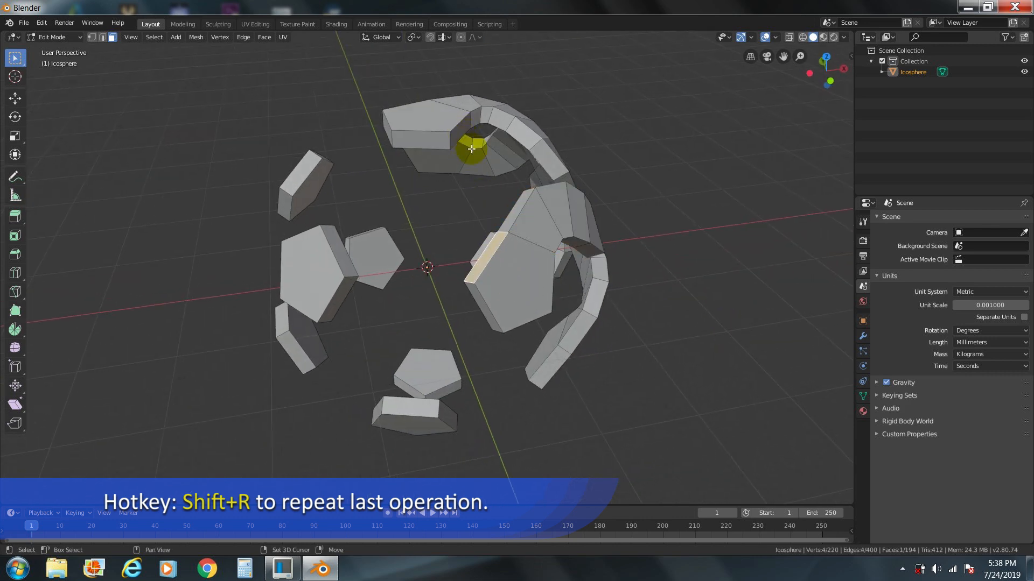
{"action": "left_click", "coordinate": [458, 136], "text": "shift"}
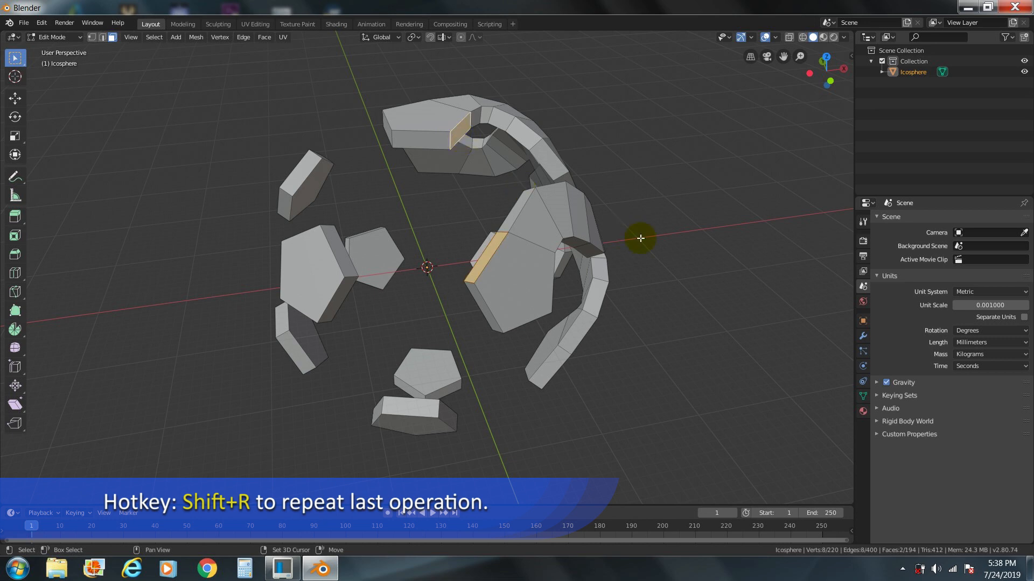
{"action": "key", "text": "shift+r"}
- Repeat the bridge from the newly connected upper cap's lower two free side faces to the parallel side faces of the two lower caps beneath it
{"action": "middle_click_drag", "start_coordinate": [690, 319], "coordinate": [624, 267]}
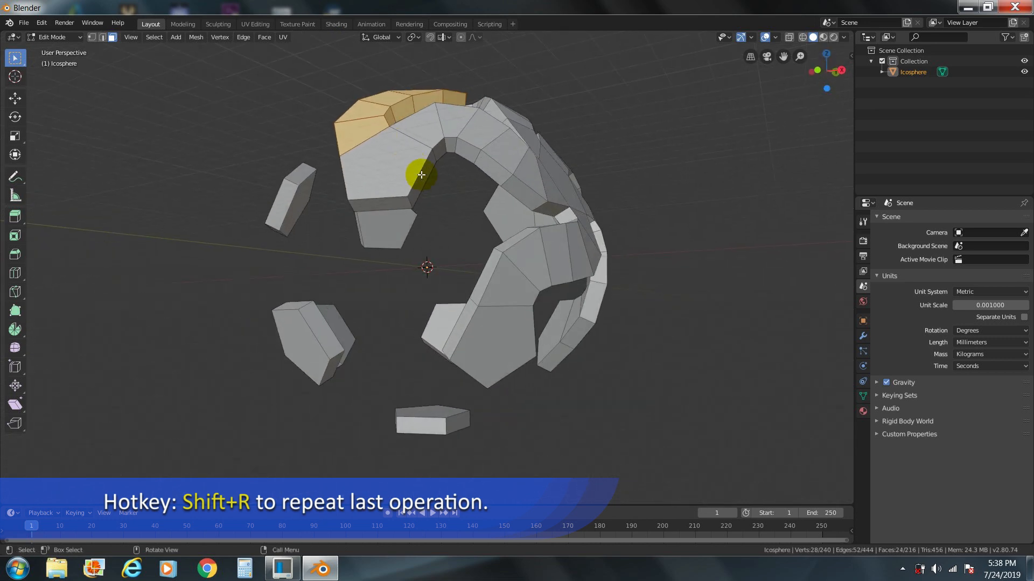
{"action": "left_click", "coordinate": [421, 174]}
{"action": "left_click", "coordinate": [466, 322], "text": "shift"}
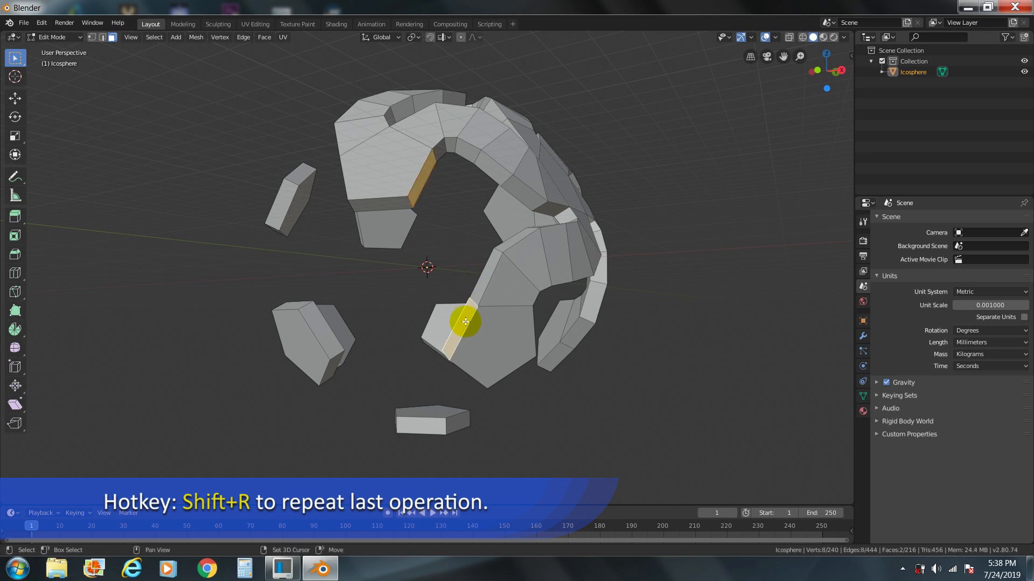
{"action": "key", "text": "shift+r"}
{"action": "left_click", "coordinate": [378, 218]}
{"action": "middle_click_drag", "start_coordinate": [378, 218], "coordinate": [397, 284]}
{"action": "left_click", "coordinate": [368, 330], "text": "shift"}
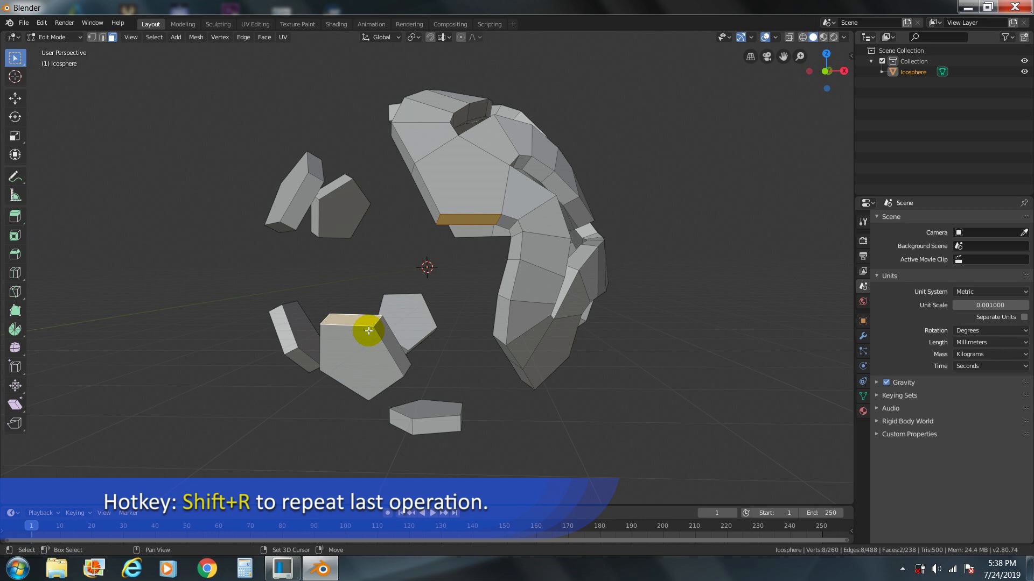
{"action": "key", "text": "shift+r"}
- Bridge that upper cap's last free side face to the next upper cap around, and bridge the next cap's adjacent side face to the topmost cap
{"action": "left_click", "coordinate": [422, 190]}
{"action": "middle_click_drag", "start_coordinate": [387, 203], "coordinate": [360, 217]}
{"action": "left_click", "coordinate": [337, 206], "text": "shift"}
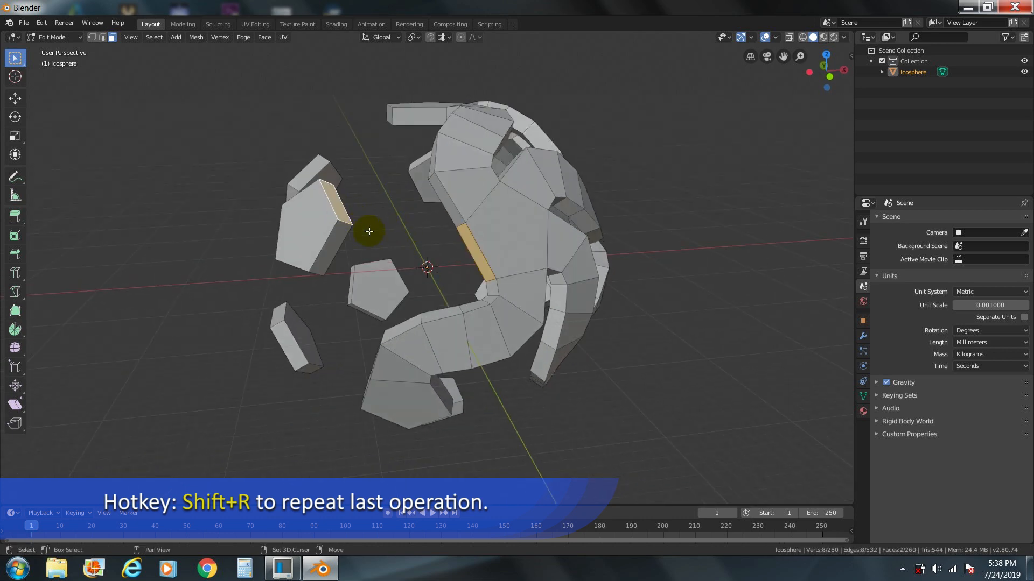
{"action": "key", "text": "shift+r"}
{"action": "middle_click_drag", "start_coordinate": [375, 233], "coordinate": [478, 282]}
{"action": "left_click", "coordinate": [467, 270]}
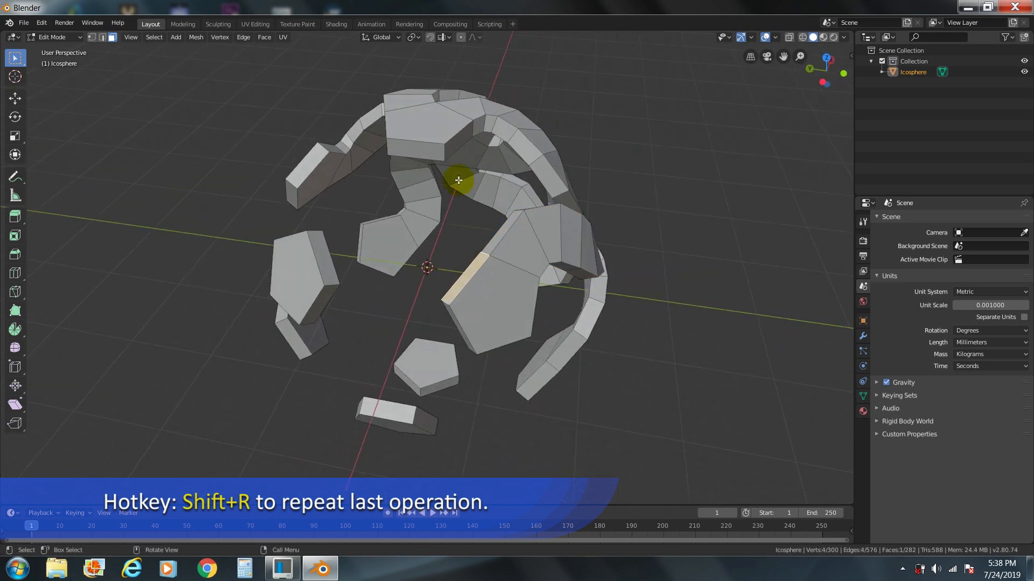
{"action": "left_click", "coordinate": [455, 139], "text": "shift"}
{"action": "key", "text": "shift+r"}
- Bridge this next upper cap's slanted side face to the lower cap diagonally beneath, and its bottom side face to the other lower cap
{"action": "middle_click_drag", "start_coordinate": [526, 272], "coordinate": [415, 214]}
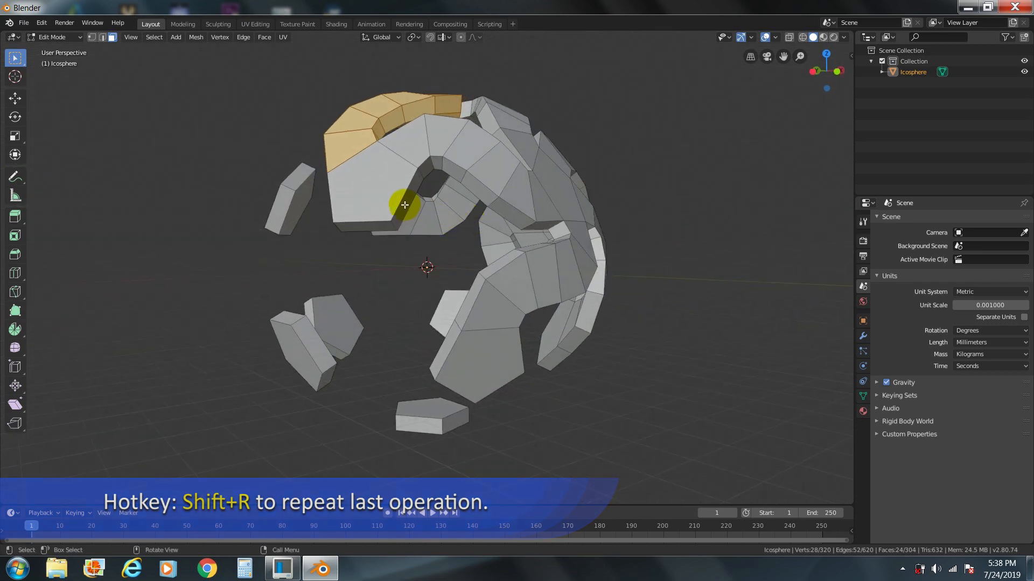
{"action": "left_click", "coordinate": [408, 204]}
{"action": "left_click", "coordinate": [448, 349], "text": "shift"}
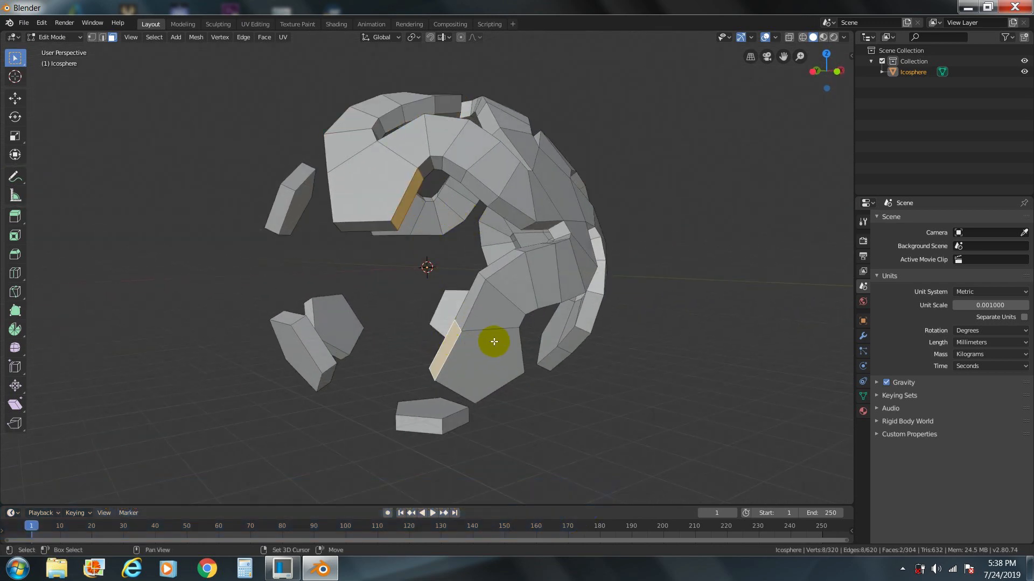
{"action": "key", "text": "shift+r"}
{"action": "left_click", "coordinate": [357, 223]}
{"action": "middle_click_drag", "start_coordinate": [357, 236], "coordinate": [353, 341]}
{"action": "left_click", "coordinate": [372, 339], "text": "shift"}
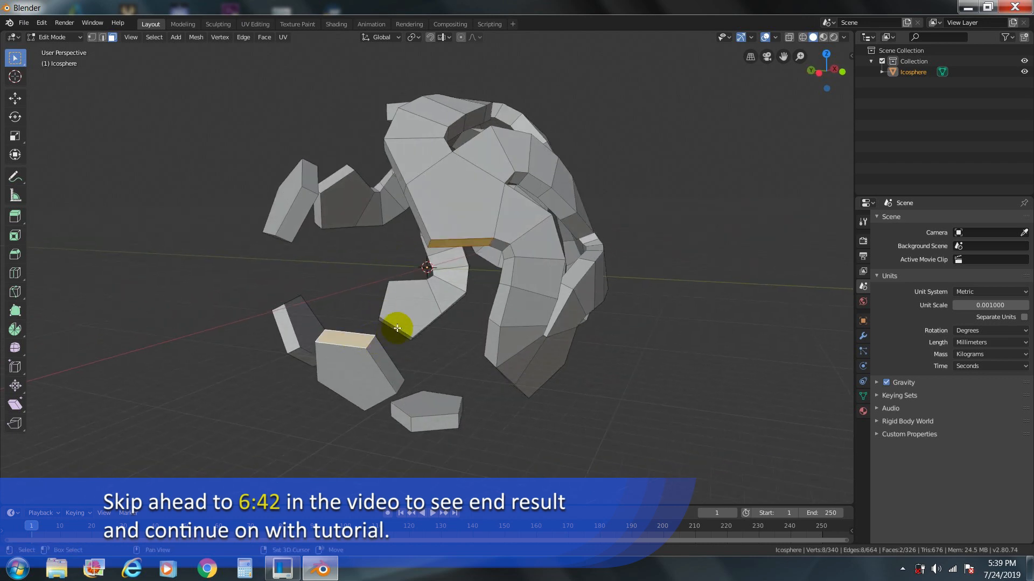
{"action": "key", "text": "shift+r"}
- Continue around the upper ring by bridging the cap's remaining side face to the following upper cap, and the following cap to the topmost cap
{"action": "middle_click_drag", "start_coordinate": [365, 226], "coordinate": [458, 274]}
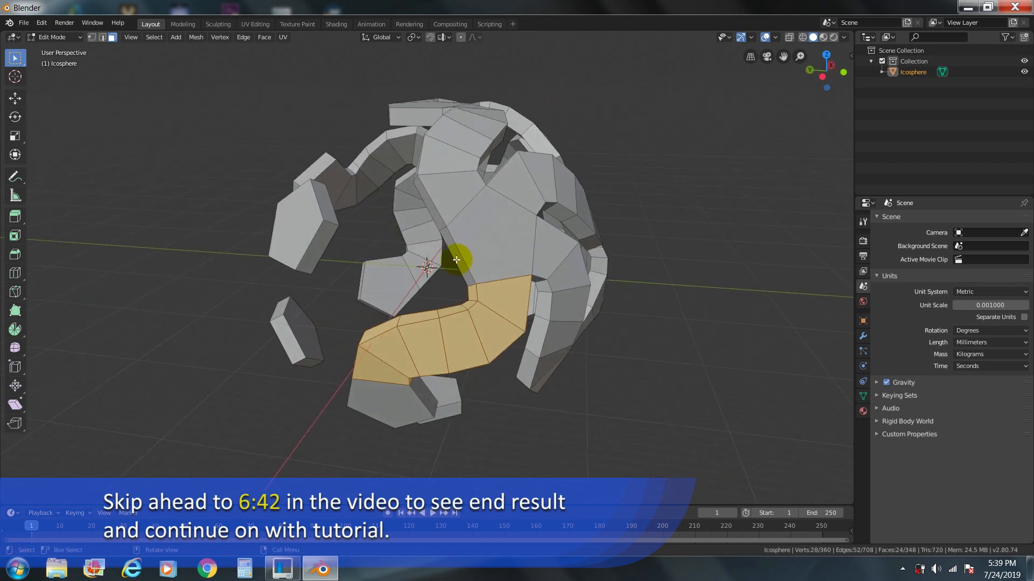
{"action": "left_click", "coordinate": [460, 260]}
{"action": "left_click", "coordinate": [321, 207], "text": "shift"}
{"action": "key", "text": "shift+r"}
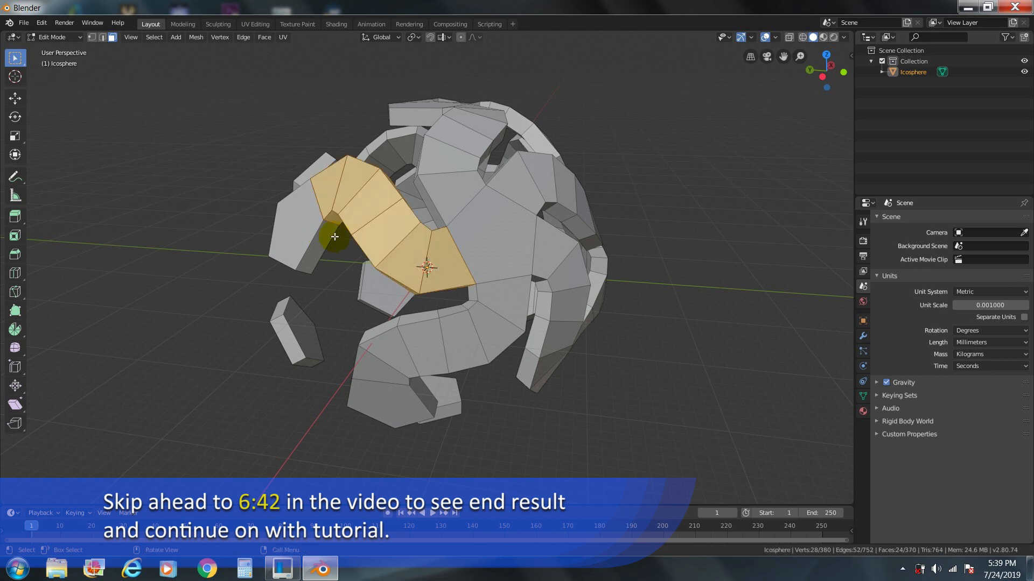
{"action": "middle_click_drag", "start_coordinate": [360, 261], "coordinate": [469, 293]}
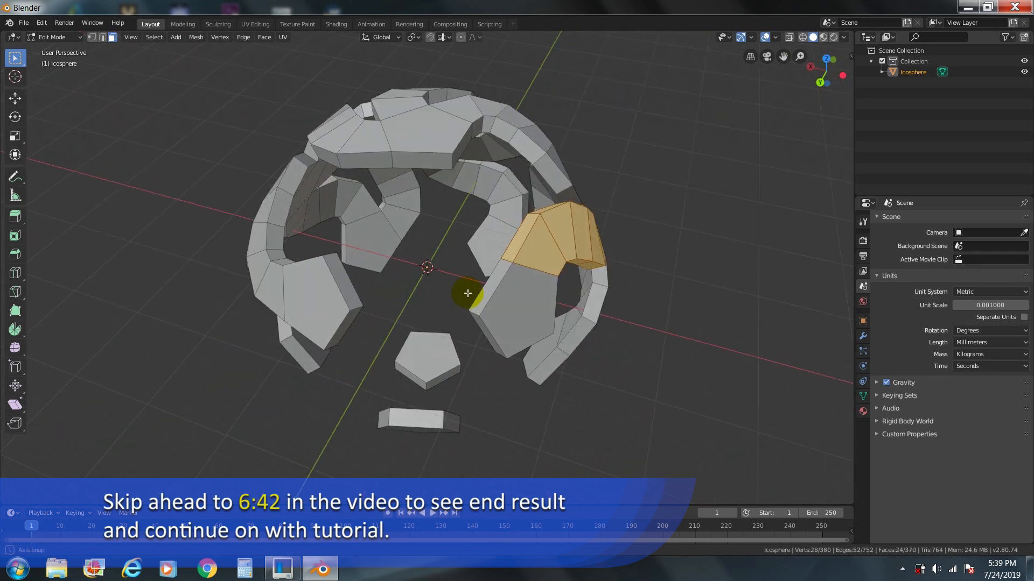
{"action": "left_click", "coordinate": [493, 280]}
{"action": "left_click", "coordinate": [460, 148], "text": "shift"}
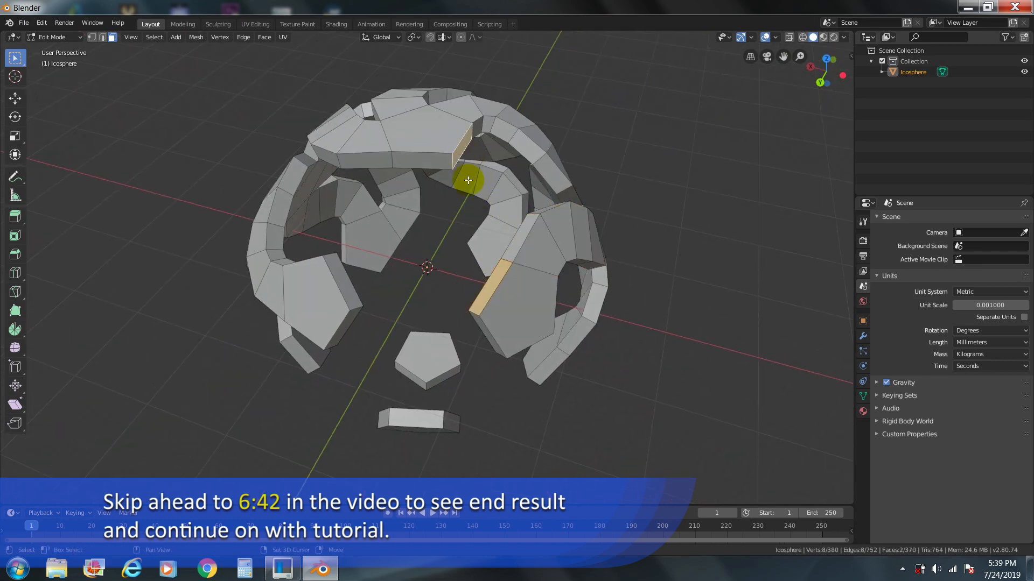
{"action": "key", "text": "shift+r"}
- Repeat the bridge from the cap just joined to the topmost cap down to both neighbouring lower caps, using its slanted and bottom side faces
{"action": "middle_click_drag", "start_coordinate": [568, 300], "coordinate": [497, 240]}
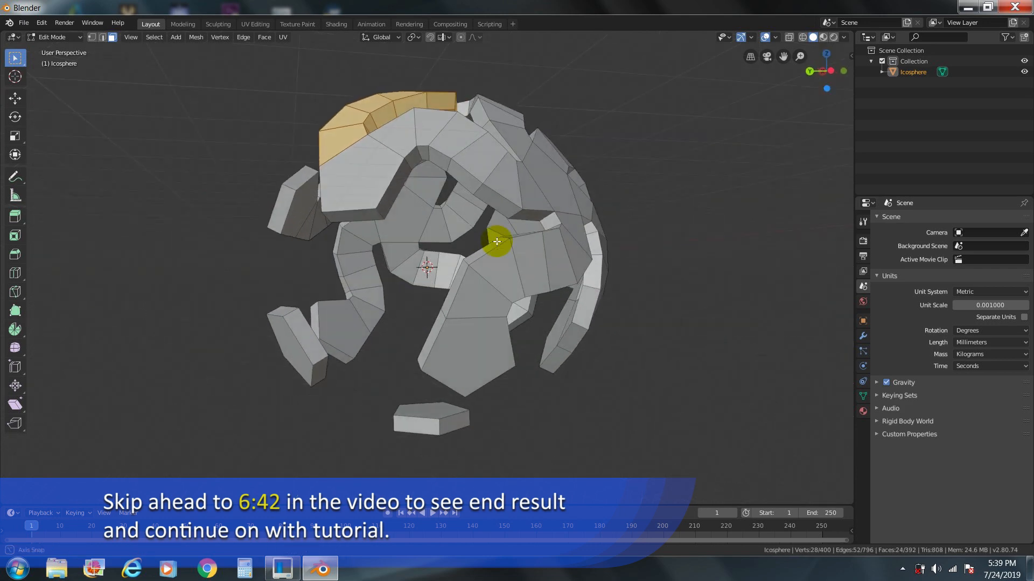
{"action": "left_click", "coordinate": [394, 196]}
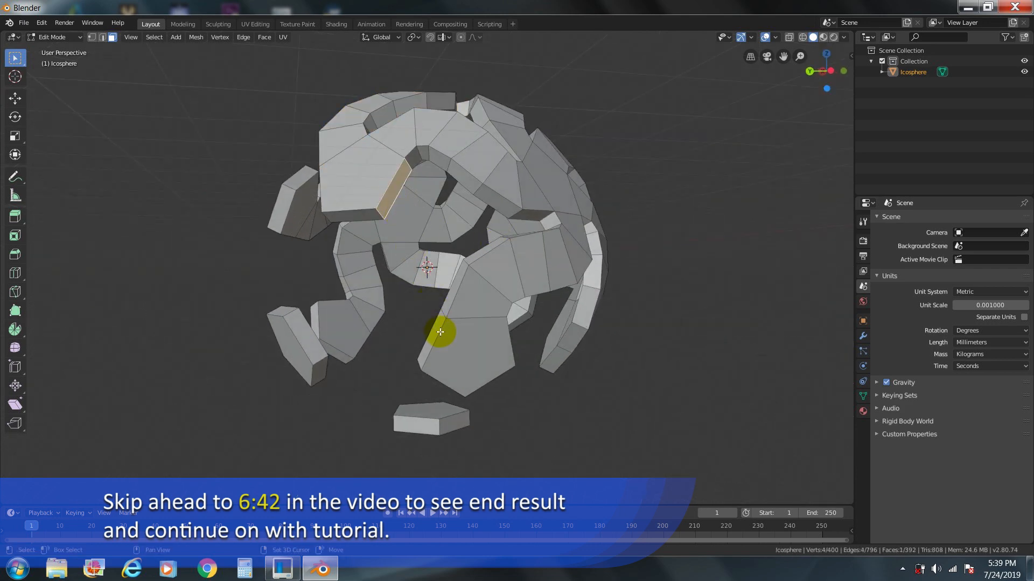
{"action": "left_click", "coordinate": [434, 334], "text": "shift"}
{"action": "key", "text": "shift+r"}
{"action": "middle_click_drag", "start_coordinate": [464, 351], "coordinate": [518, 345]}
{"action": "left_click", "coordinate": [475, 208]}
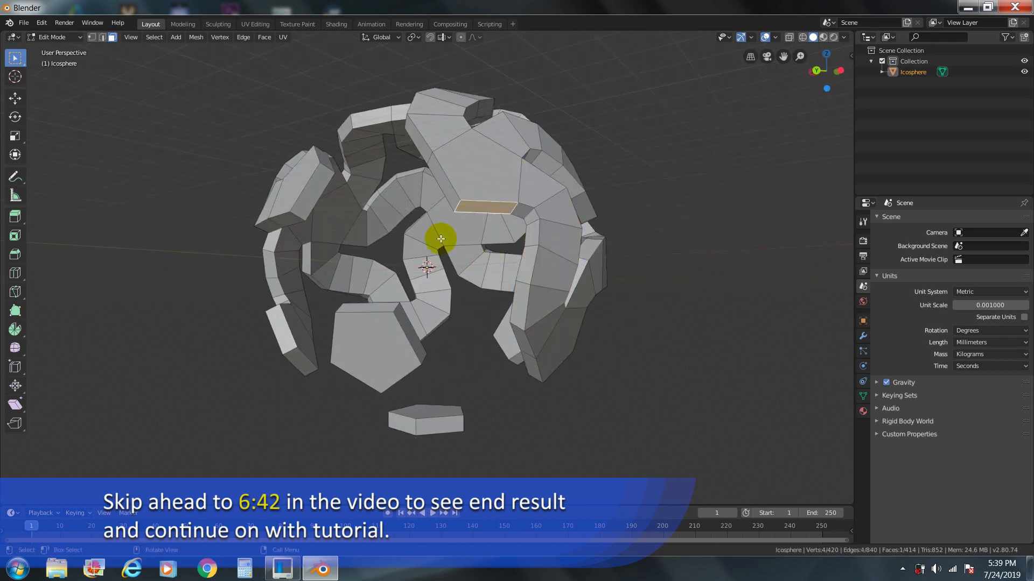
{"action": "left_click", "coordinate": [375, 309], "text": "shift"}
{"action": "key", "text": "shift+r"}
- Bridge the cap's last free side face to the final upper cap of the ring, and bridge the final upper cap to the topmost cap
{"action": "middle_click_drag", "start_coordinate": [386, 211], "coordinate": [499, 262]}
{"action": "left_click", "coordinate": [504, 236]}
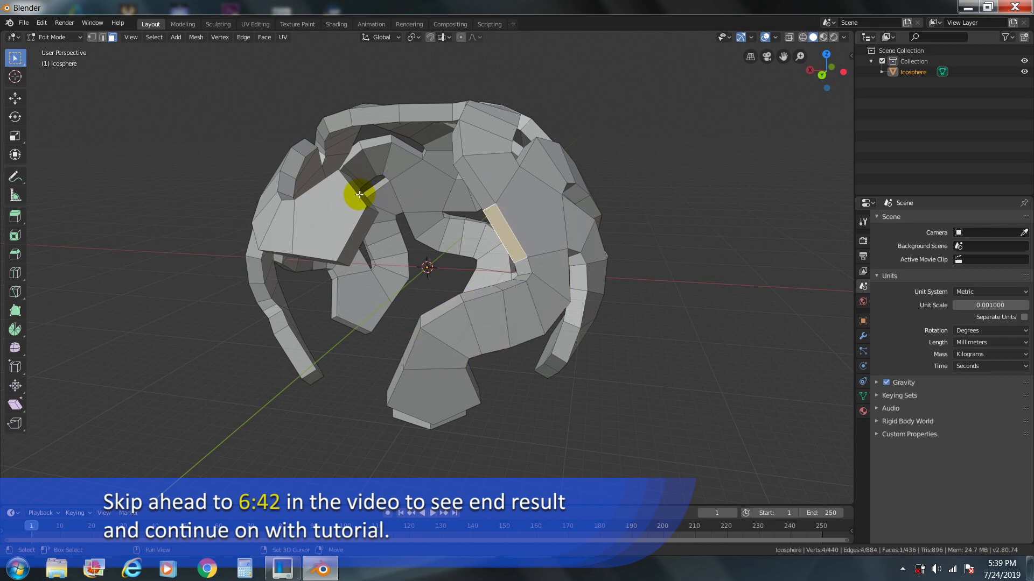
{"action": "left_click", "coordinate": [382, 221], "text": "shift"}
{"action": "key", "text": "shift+r"}
{"action": "middle_click_drag", "start_coordinate": [411, 259], "coordinate": [517, 244]}
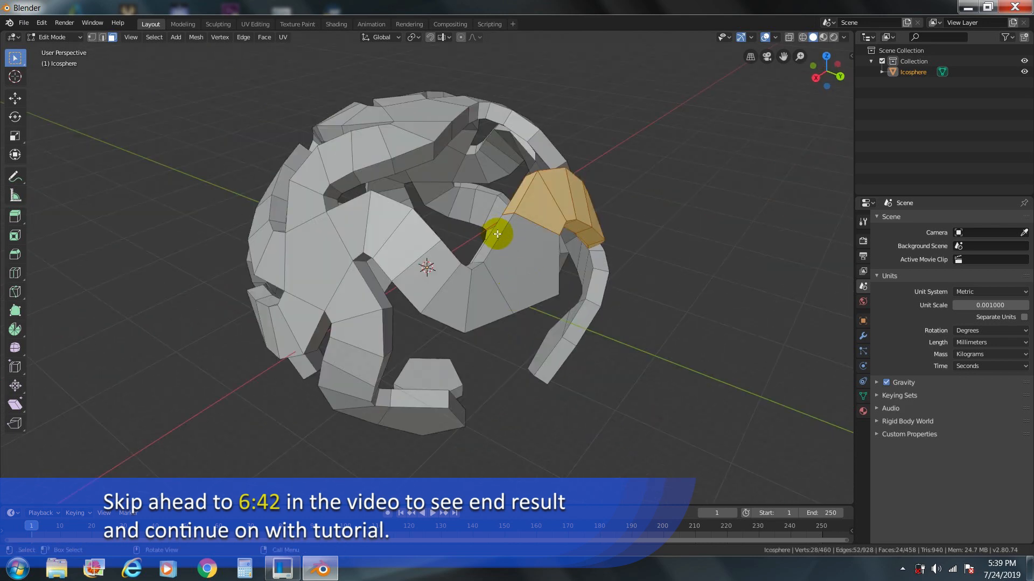
{"action": "left_click", "coordinate": [496, 234]}
{"action": "middle_click_drag", "start_coordinate": [468, 168], "coordinate": [455, 134]}
{"action": "left_click", "coordinate": [456, 137], "text": "shift"}
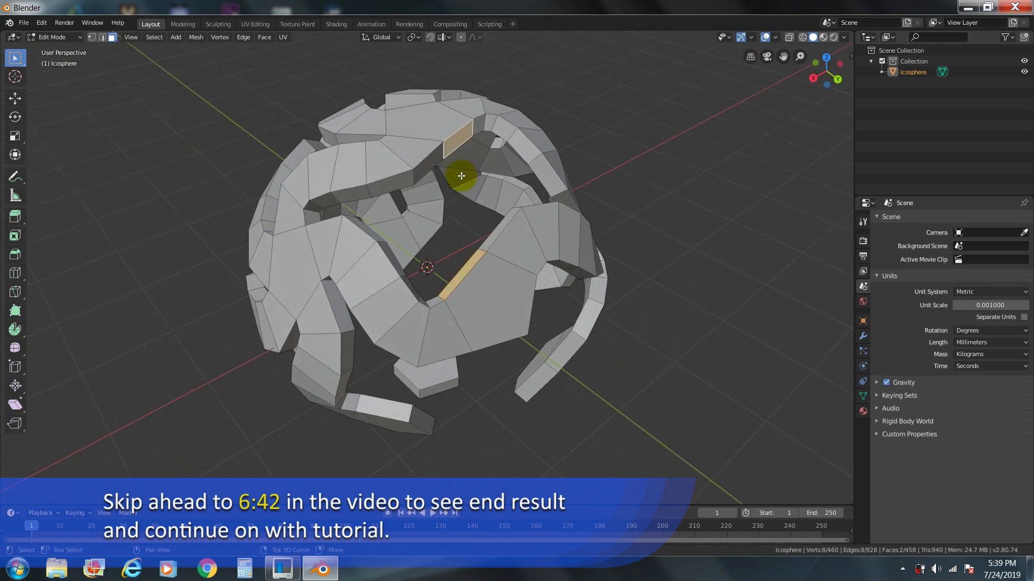
{"action": "key", "text": "shift+r"}
- Repeat the bridge from the final upper cap's two remaining side faces to the parallel side faces of the two lower caps beneath it
{"action": "middle_click_drag", "start_coordinate": [561, 307], "coordinate": [494, 275]}
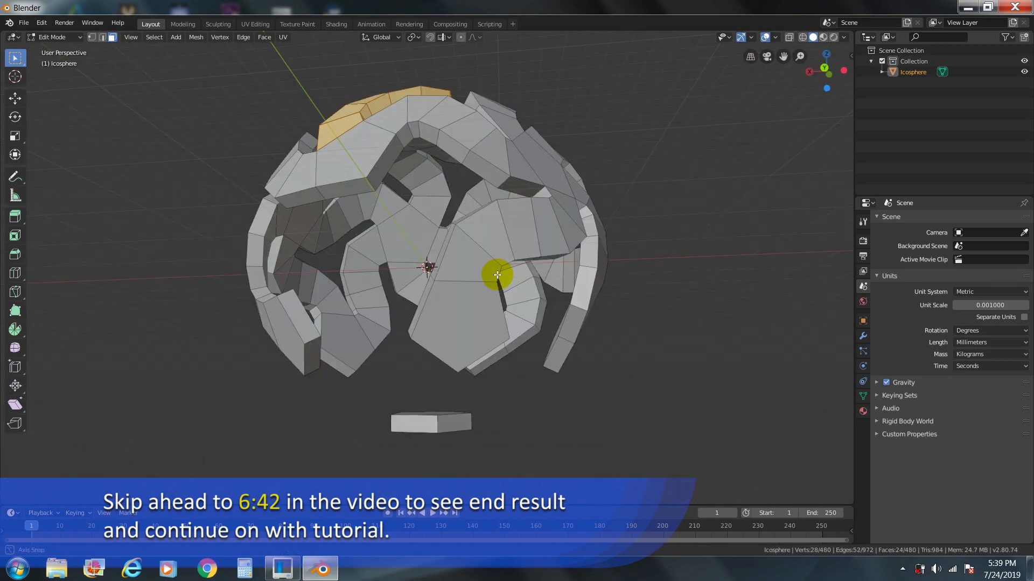
{"action": "left_click", "coordinate": [381, 167]}
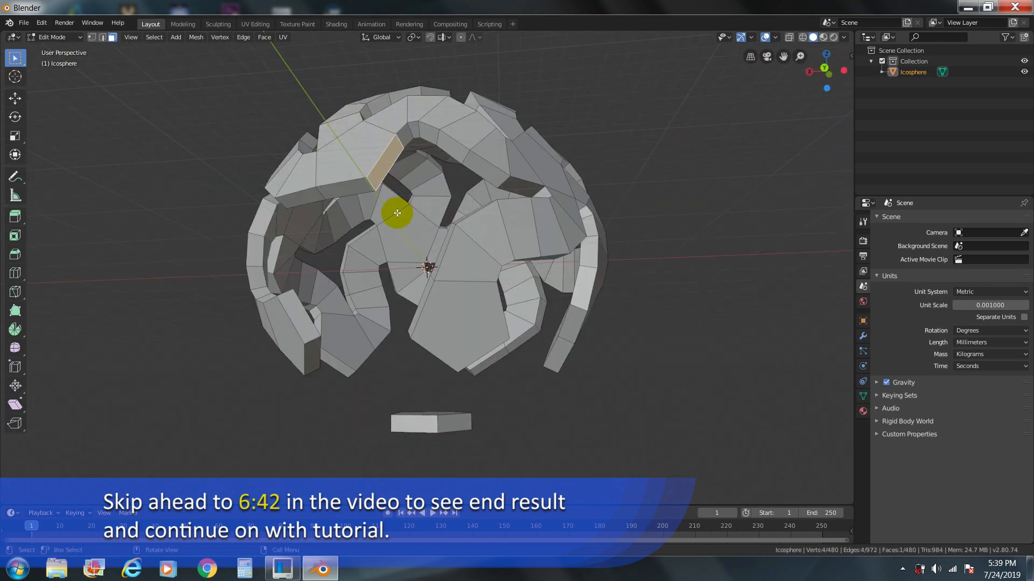
{"action": "left_click", "coordinate": [423, 308], "text": "shift"}
{"action": "key", "text": "shift+r"}
{"action": "middle_click_drag", "start_coordinate": [422, 307], "coordinate": [459, 295]}
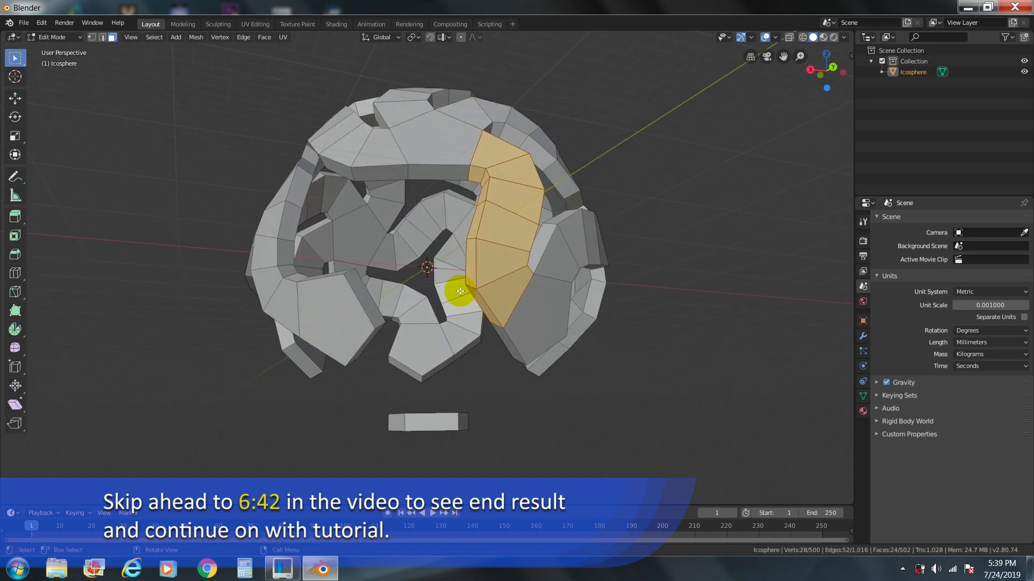
{"action": "left_click", "coordinate": [427, 173]}
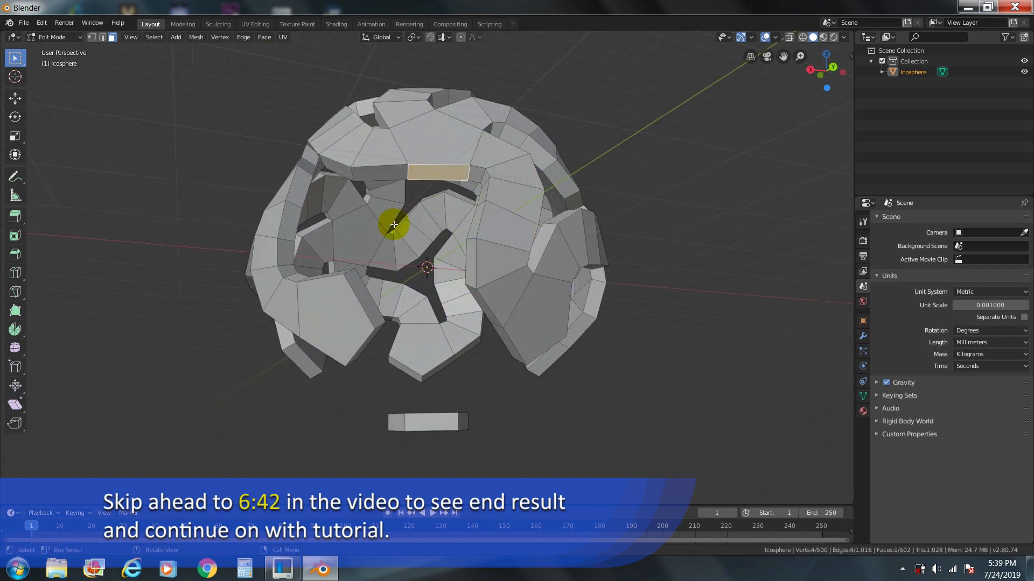
{"action": "left_click", "coordinate": [327, 275], "text": "shift"}
{"action": "key", "text": "shift+r"}
- Bridge the lower cap just joined to the final upper cap to its adjacent lower cap, and bridge its next side face to the bottommost cap
{"action": "middle_click_drag", "start_coordinate": [380, 297], "coordinate": [381, 230]}
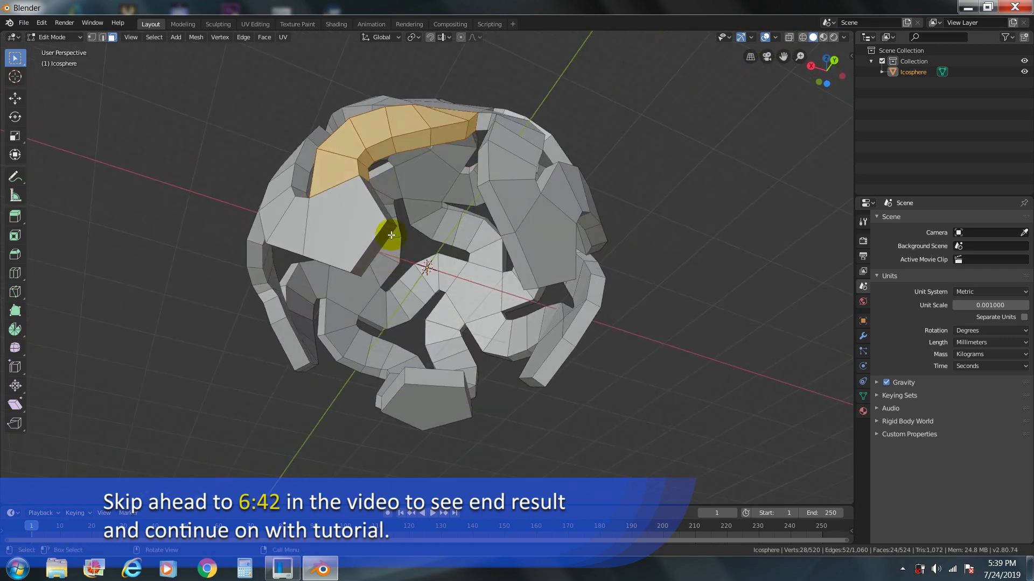
{"action": "left_click", "coordinate": [376, 211]}
{"action": "left_click", "coordinate": [517, 265], "text": "shift"}
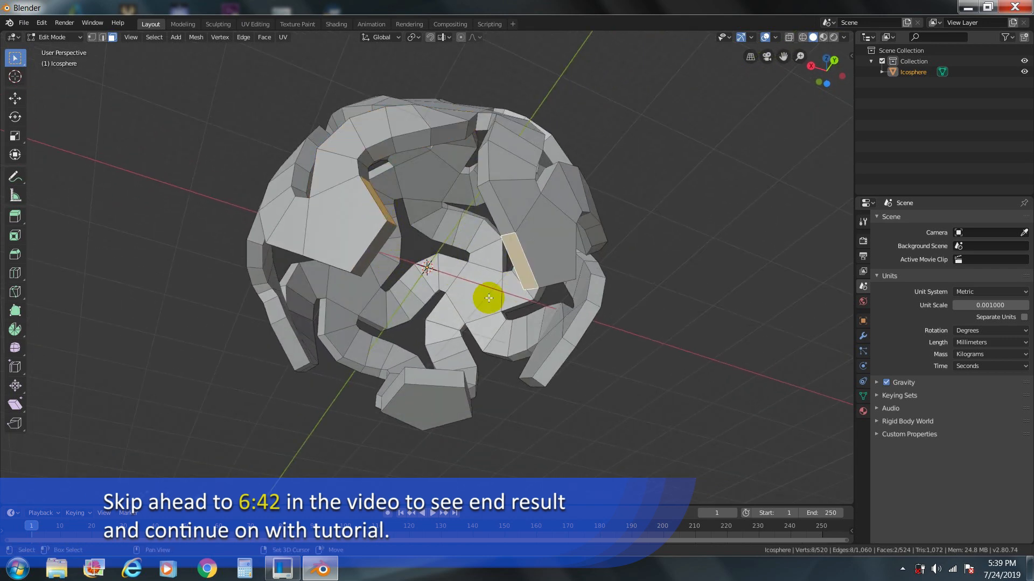
{"action": "key", "text": "shift+r"}
{"action": "left_click", "coordinate": [373, 257]}
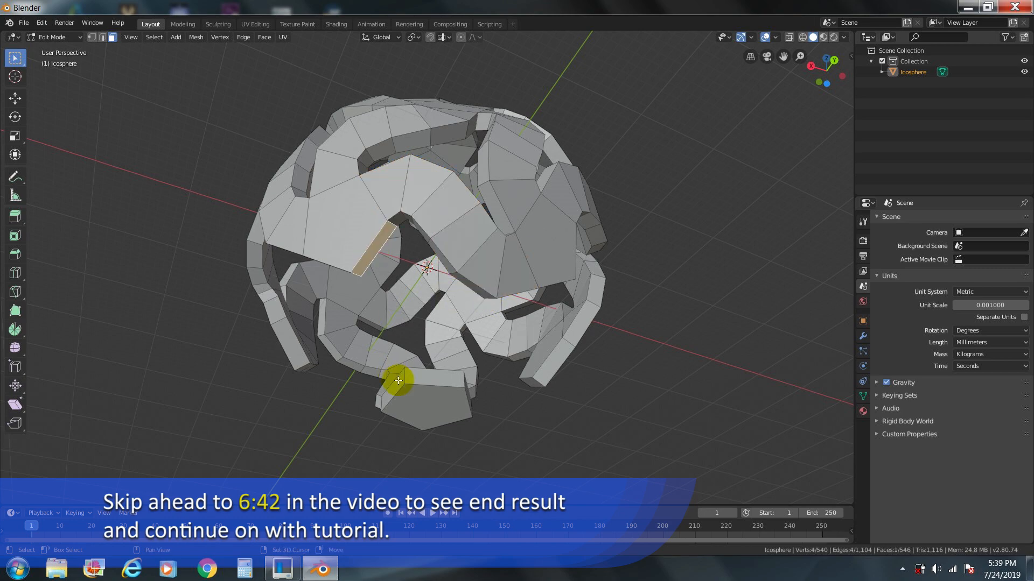
{"action": "left_click", "coordinate": [399, 381], "text": "shift"}
{"action": "key", "text": "shift+r"}
- Bridge that lower cap's last free side face to the next lower cap around, and bridge the next lower cap to the bottommost cap
{"action": "middle_click_drag", "start_coordinate": [362, 334], "coordinate": [460, 296]}
{"action": "left_click", "coordinate": [440, 254]}
{"action": "left_click", "coordinate": [305, 248], "text": "shift"}
{"action": "key", "text": "shift+r"}
{"action": "middle_click_drag", "start_coordinate": [377, 296], "coordinate": [438, 265]}
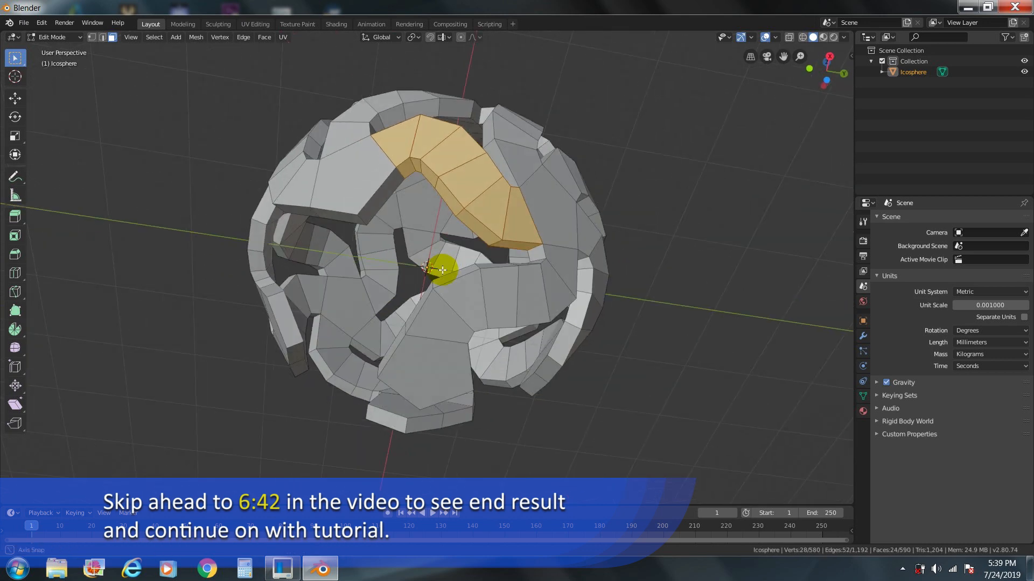
{"action": "left_click", "coordinate": [369, 216]}
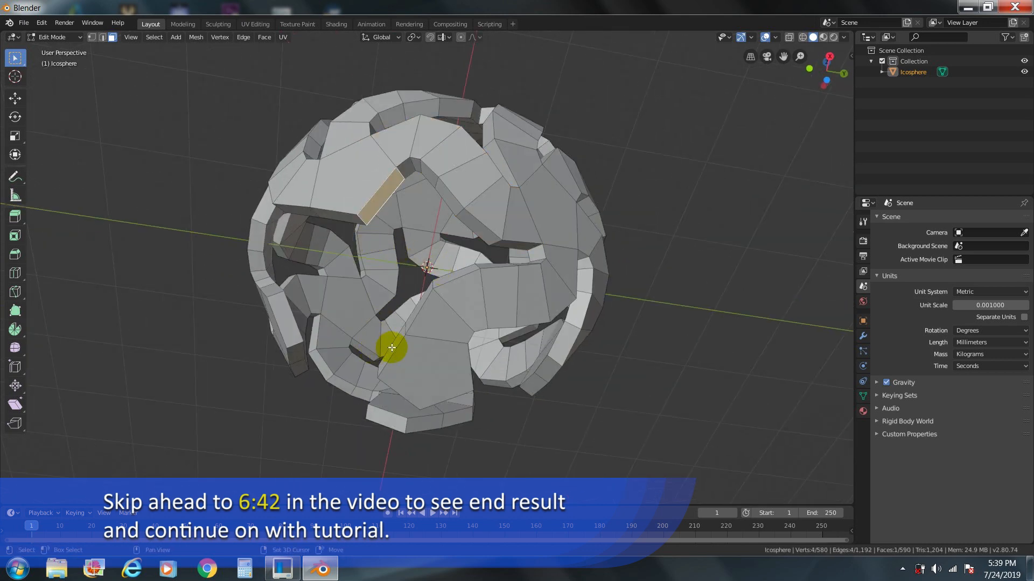
{"action": "left_click", "coordinate": [382, 364], "text": "shift"}
{"action": "key", "text": "shift+r"}
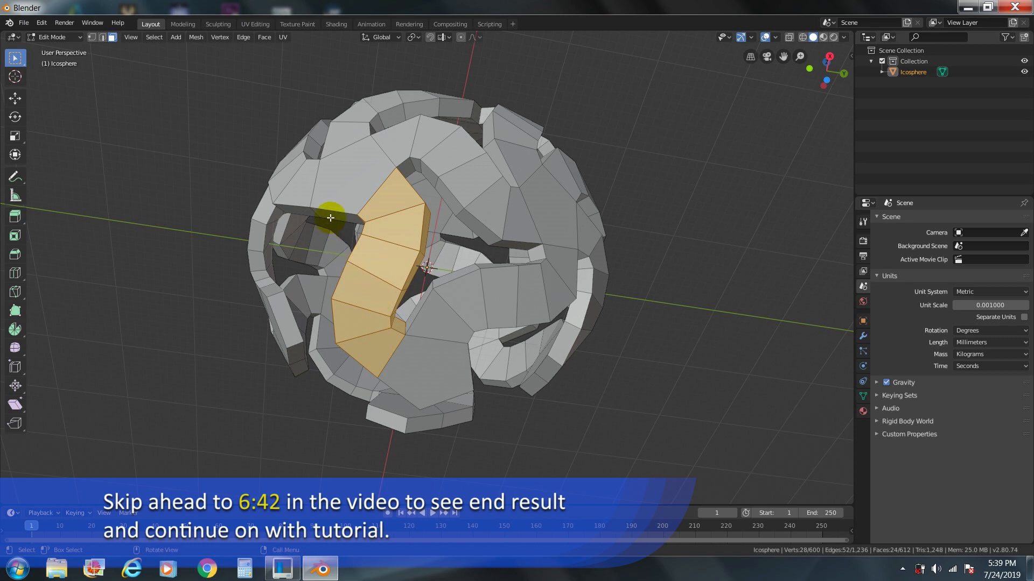
- Continue around the lower ring by bridging the current cap's remaining side face to the third lower cap, and the third cap to the bottommost cap
{"action": "left_click", "coordinate": [332, 226]}
{"action": "middle_click_drag", "start_coordinate": [332, 226], "coordinate": [399, 276]}
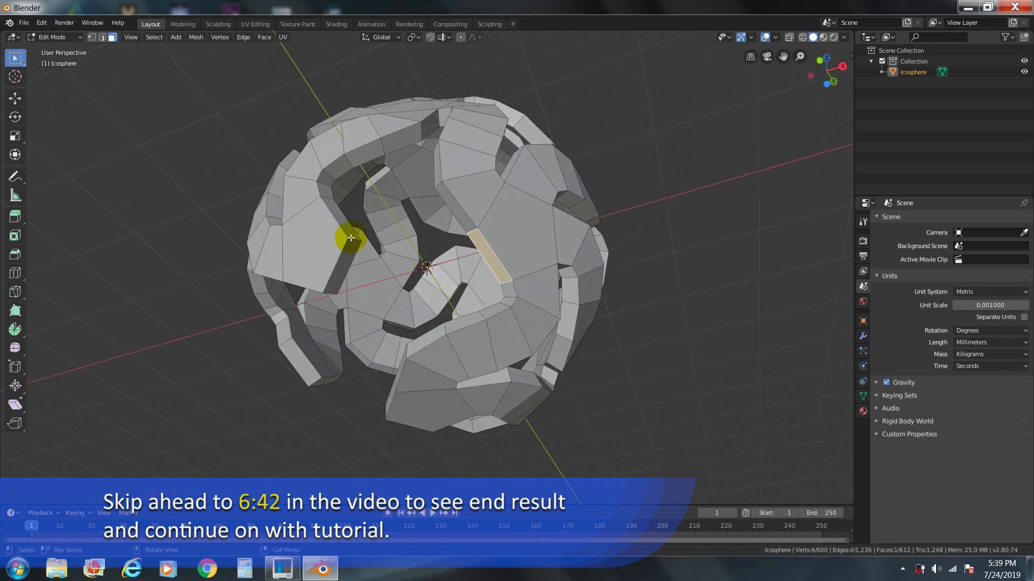
{"action": "left_click", "coordinate": [344, 222], "text": "shift"}
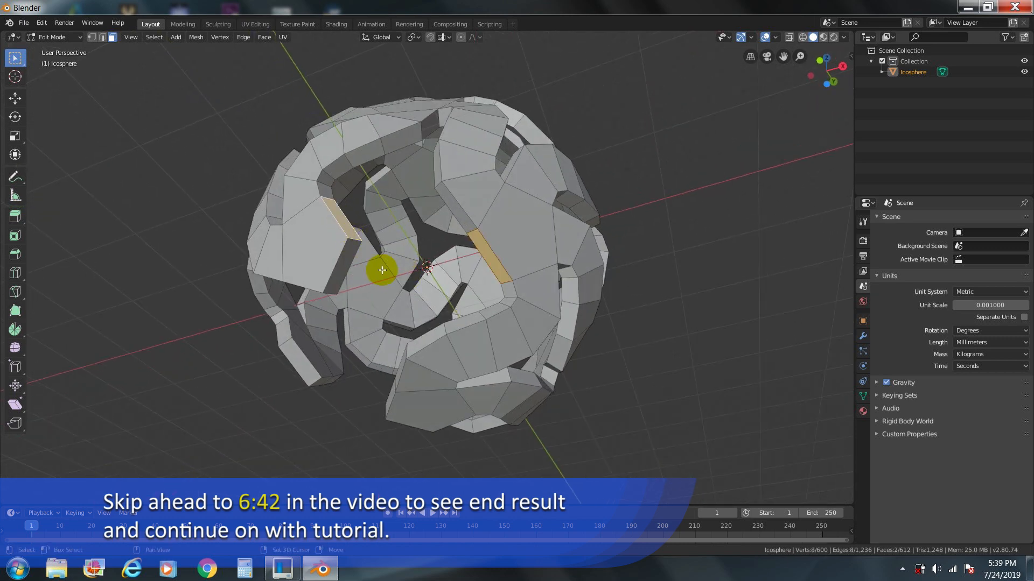
{"action": "key", "text": "shift+r"}
{"action": "left_click", "coordinate": [344, 264]}
{"action": "middle_click_drag", "start_coordinate": [408, 322], "coordinate": [442, 295]}
{"action": "left_click", "coordinate": [401, 329], "text": "shift"}
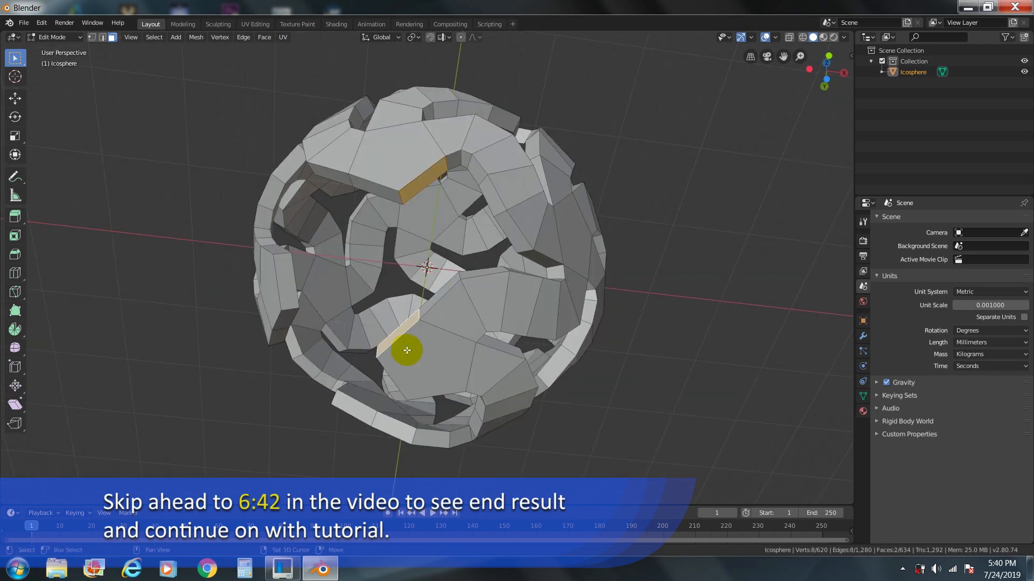
{"action": "key", "text": "shift+r"}
- Repeat the bridge from the third lower cap's last free side face to the fourth lower cap, and from the fourth cap to the bottommost cap
{"action": "left_click", "coordinate": [359, 206]}
{"action": "mouse_move", "coordinate": [341, 224]}
{"action": "middle_mouse_down"}
{"action": "mouse_move", "coordinate": [387, 253]}
{"action": "mouse_move", "coordinate": [340, 240]}
{"action": "middle_mouse_up"}
{"action": "left_click", "coordinate": [340, 243], "text": "shift"}
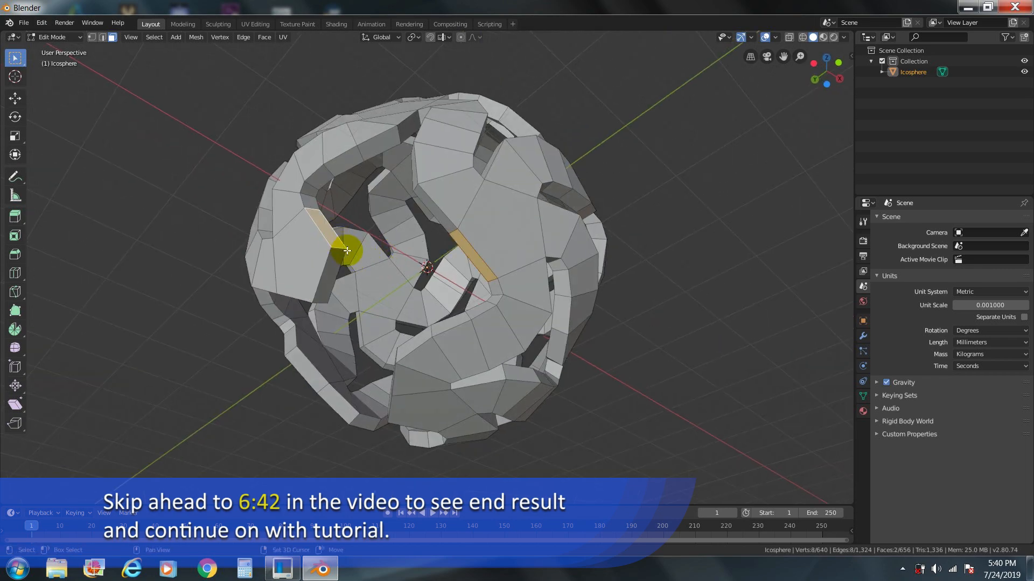
{"action": "key", "text": "shift+r"}
{"action": "mouse_move", "coordinate": [403, 265]}
{"action": "middle_mouse_down"}
{"action": "mouse_move", "coordinate": [438, 269]}
{"action": "mouse_move", "coordinate": [411, 248]}
{"action": "middle_mouse_up"}
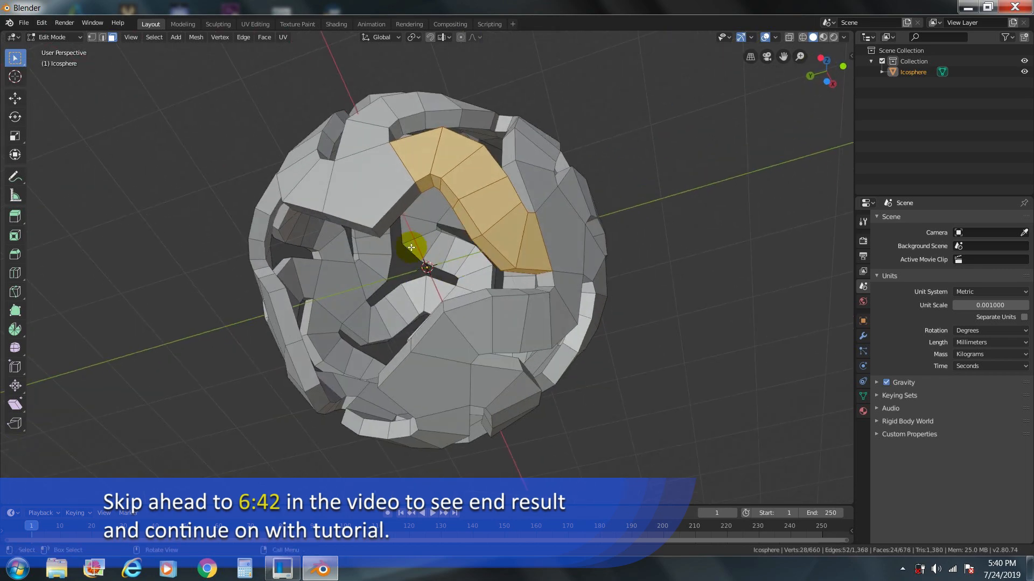
{"action": "left_click", "coordinate": [394, 221]}
{"action": "left_click", "coordinate": [397, 359], "text": "shift"}
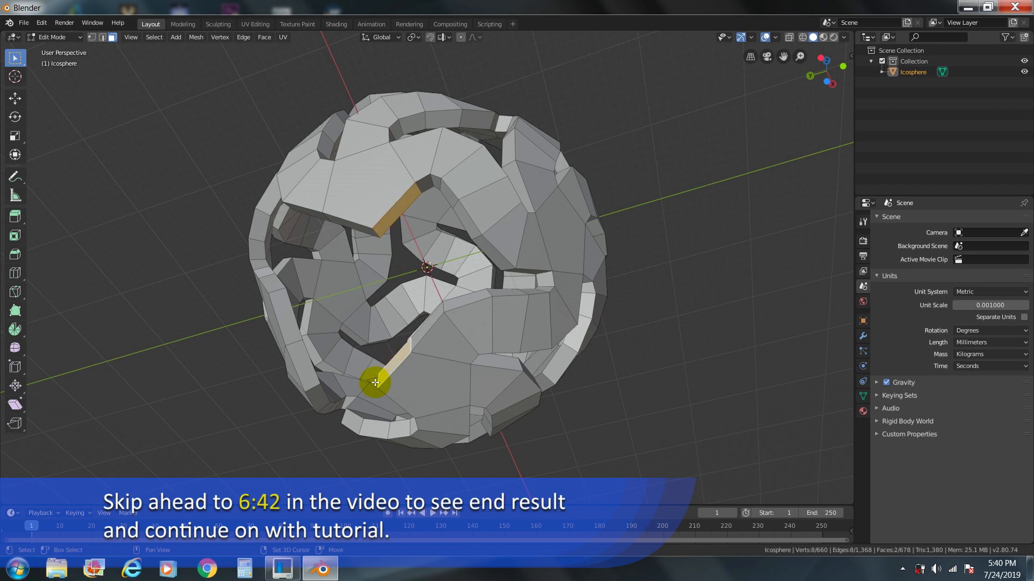
{"action": "key", "text": "shift+r"}
{"action": "middle_click_drag", "start_coordinate": [363, 334], "coordinate": [481, 282]}
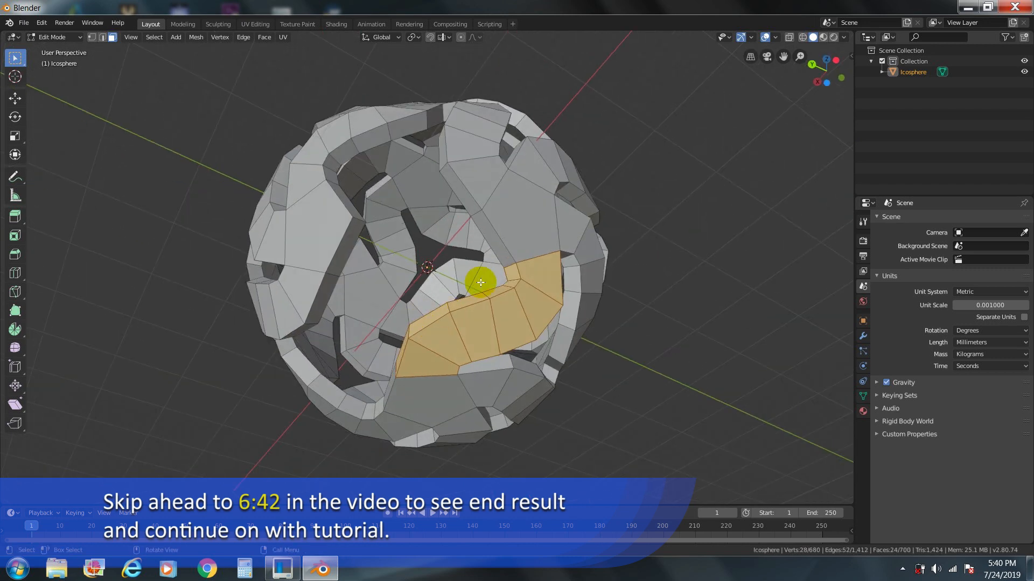
- Bridge the last two pairs of unconnected side faces between the caps on the ball's underside, and clear the selection
{"action": "left_click", "coordinate": [491, 241]}
{"action": "left_click", "coordinate": [348, 206], "text": "shift"}
{"action": "key", "text": "shift+r"}
{"action": "middle_click_drag", "start_coordinate": [392, 277], "coordinate": [399, 187]}
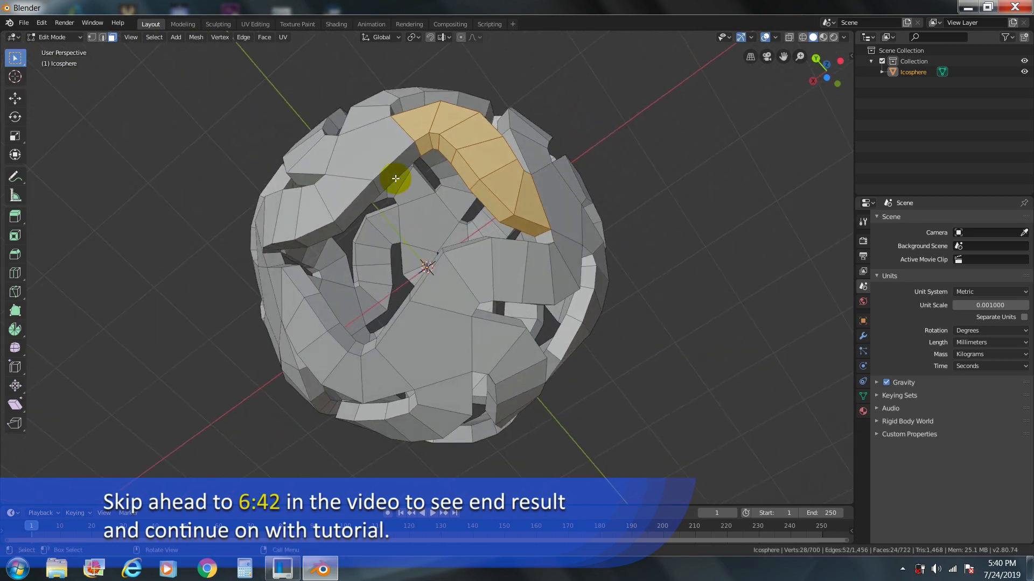
{"action": "left_click", "coordinate": [398, 187]}
{"action": "left_click", "coordinate": [397, 320], "text": "shift"}
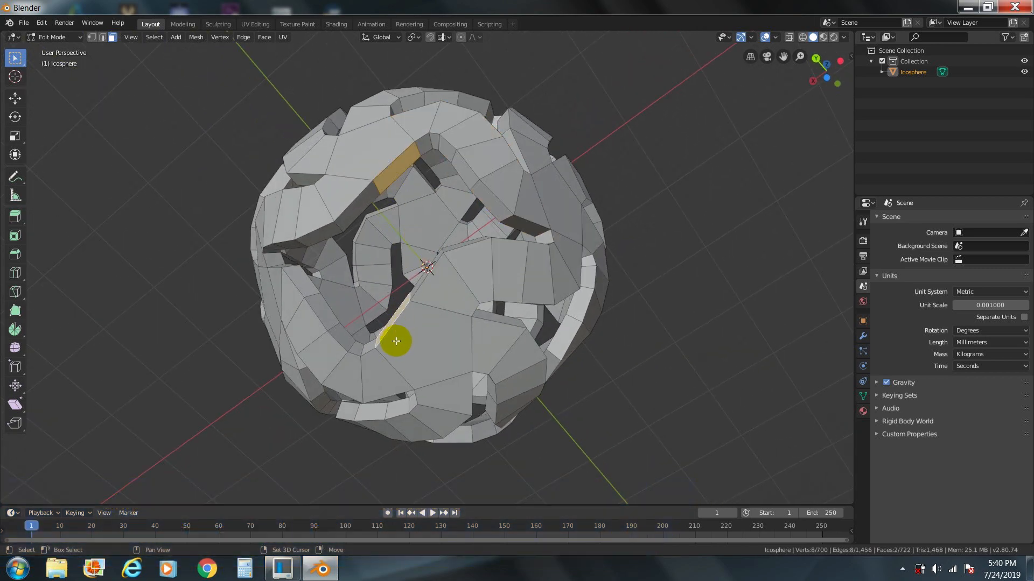
{"action": "key", "text": "shift+r"}
{"action": "middle_click_drag", "start_coordinate": [559, 346], "coordinate": [580, 428]}
{"action": "left_click", "coordinate": [654, 368]}
- Select the inner border face loop of one opening, extend the selection to all faces of similar perimeter, and delete those faces
{"action": "scroll", "coordinate": [547, 275], "scroll_direction": "down", "scroll_amount": 1}
{"action": "middle_click_drag", "start_coordinate": [547, 276], "coordinate": [562, 301]}
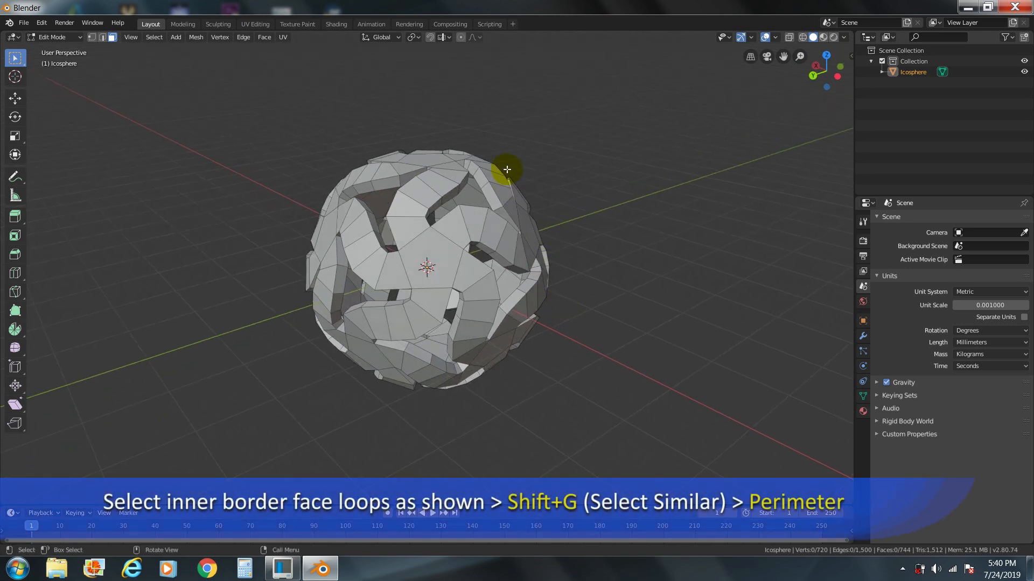
{"action": "scroll", "coordinate": [491, 177], "scroll_direction": "up", "scroll_amount": 2}
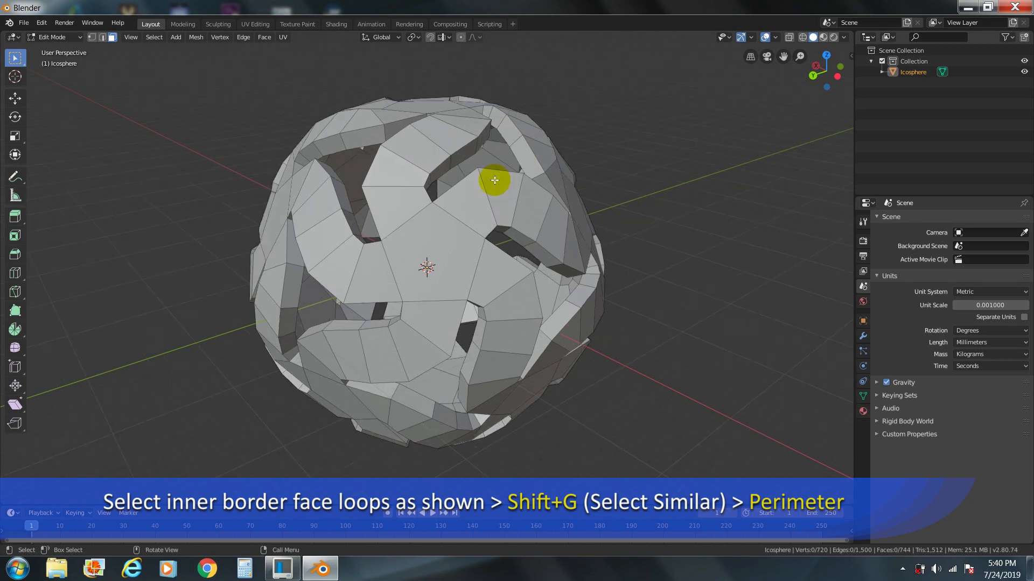
{"action": "left_click", "coordinate": [539, 175], "text": "alt"}
{"action": "middle_click_drag", "start_coordinate": [581, 173], "coordinate": [517, 206]}
{"action": "middle_click_drag", "start_coordinate": [571, 192], "coordinate": [533, 185]}
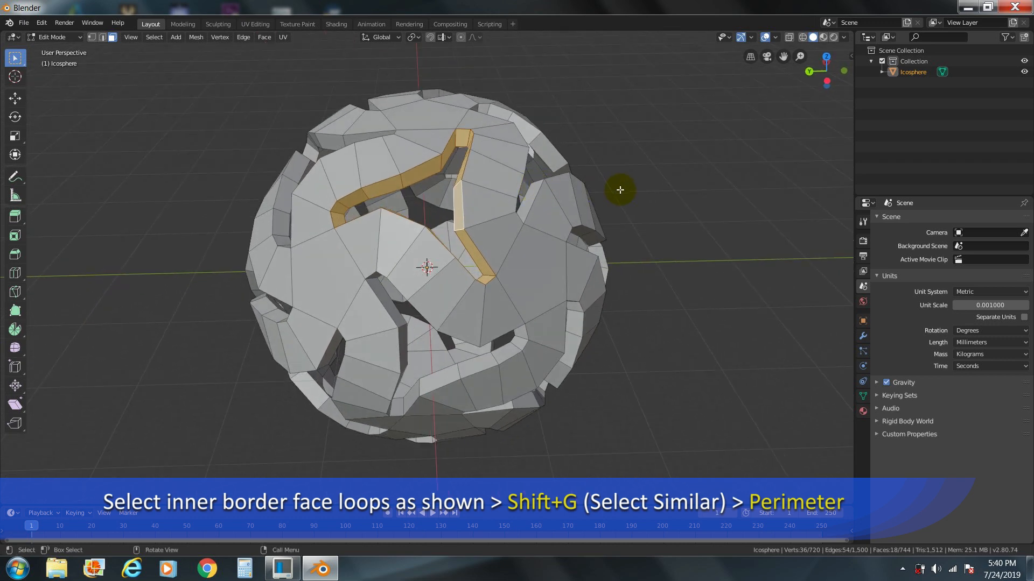
{"action": "key", "text": "shift+g"}
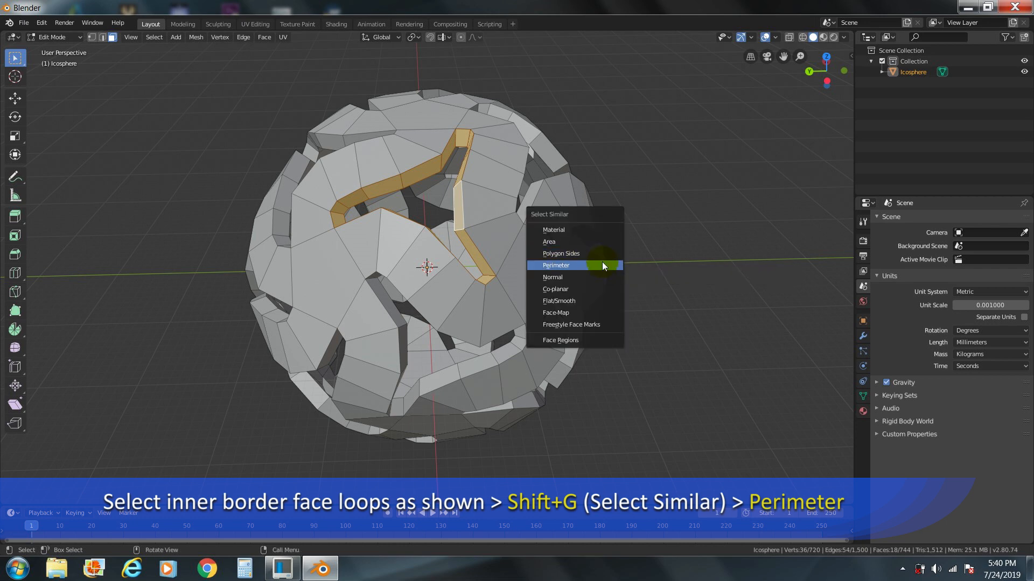
{"action": "left_click", "coordinate": [603, 266]}
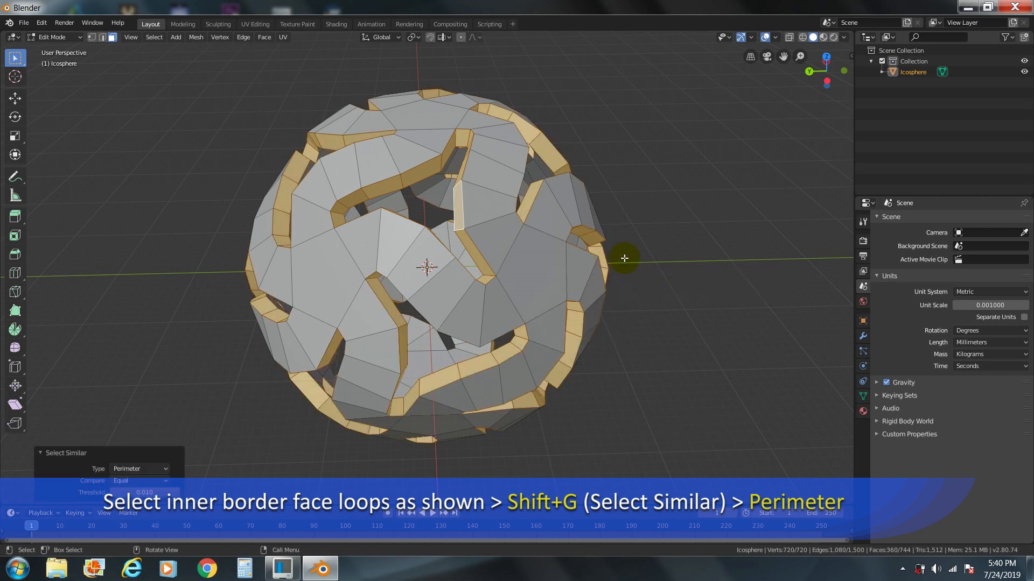
{"action": "mouse_move", "coordinate": [688, 330]}
{"action": "middle_mouse_down"}
{"action": "mouse_move", "coordinate": [641, 281]}
{"action": "mouse_move", "coordinate": [722, 291]}
{"action": "mouse_move", "coordinate": [680, 312]}
{"action": "middle_mouse_up"}
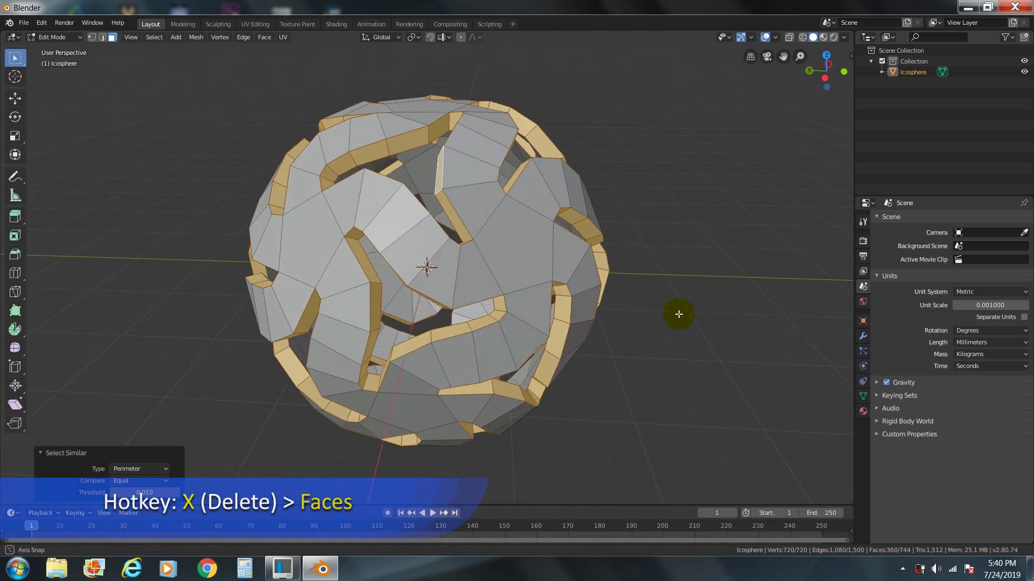
{"action": "key", "text": "x"}
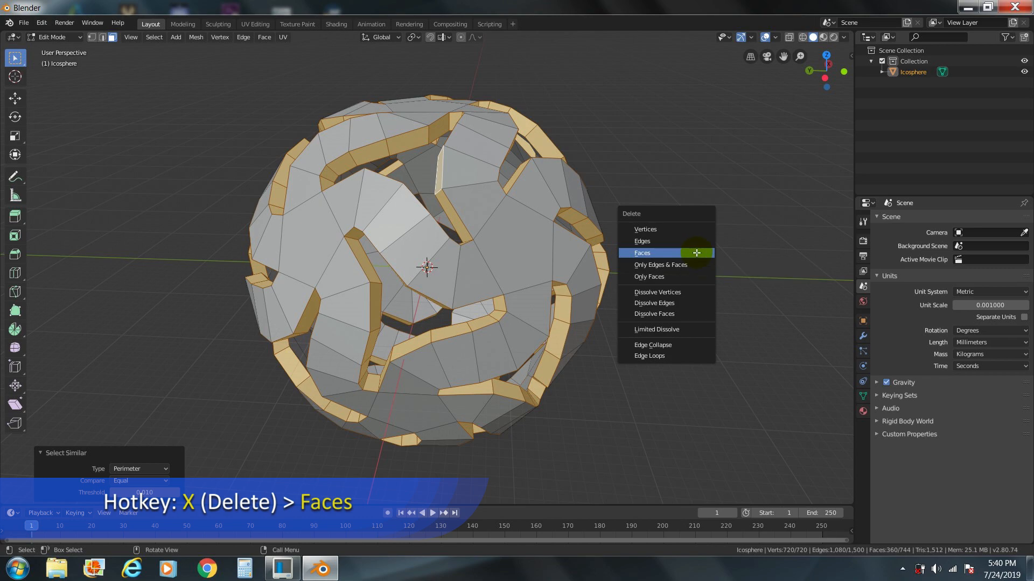
{"action": "left_click", "coordinate": [696, 251]}
- Select all linked faces of the detached inner shell from one of its polygons, and delete those faces
{"action": "middle_click_drag", "start_coordinate": [670, 200], "coordinate": [682, 217]}
{"action": "left_click", "coordinate": [422, 172]}
{"action": "scroll", "coordinate": [423, 170], "scroll_direction": "up", "scroll_amount": 2}
{"action": "middle_click_drag", "start_coordinate": [506, 179], "coordinate": [530, 219], "text": "shift"}
{"action": "middle_click_drag", "start_coordinate": [711, 202], "coordinate": [737, 185]}
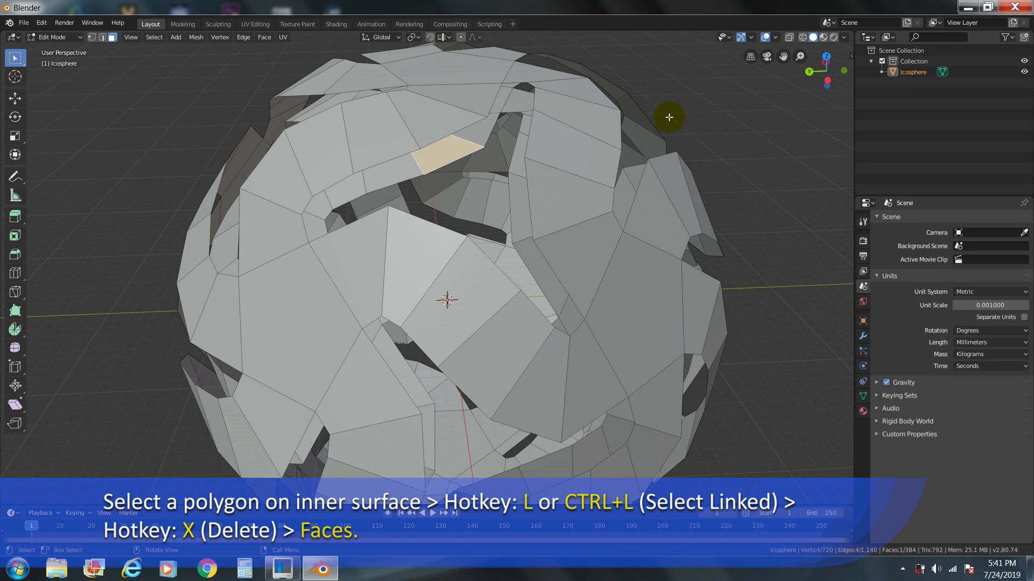
{"action": "scroll", "coordinate": [607, 208], "scroll_direction": "down", "scroll_amount": 3}
{"action": "key", "text": "ctrl+l"}
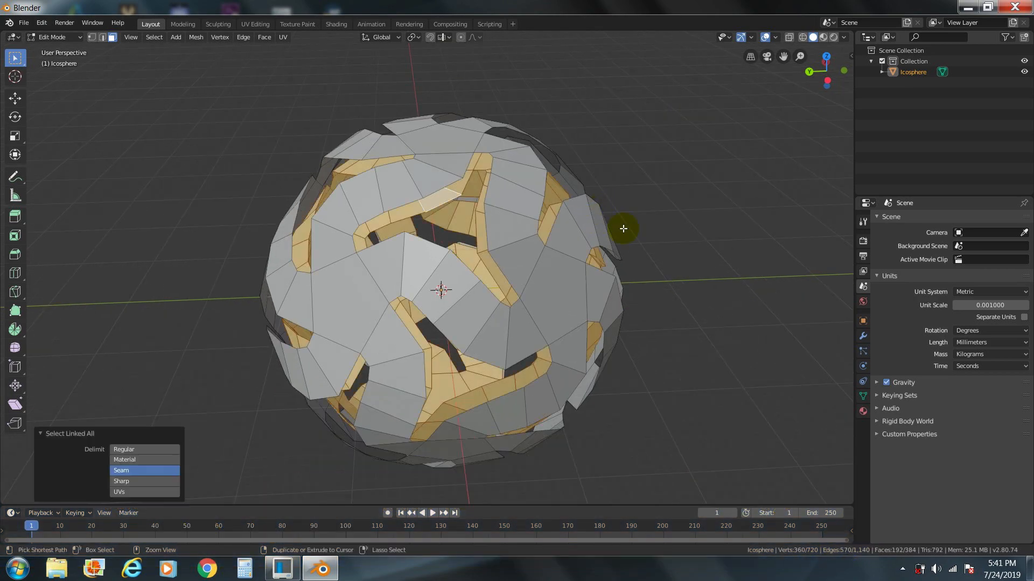
{"action": "middle_click_drag", "start_coordinate": [697, 339], "coordinate": [676, 311]}
{"action": "key", "text": "x"}
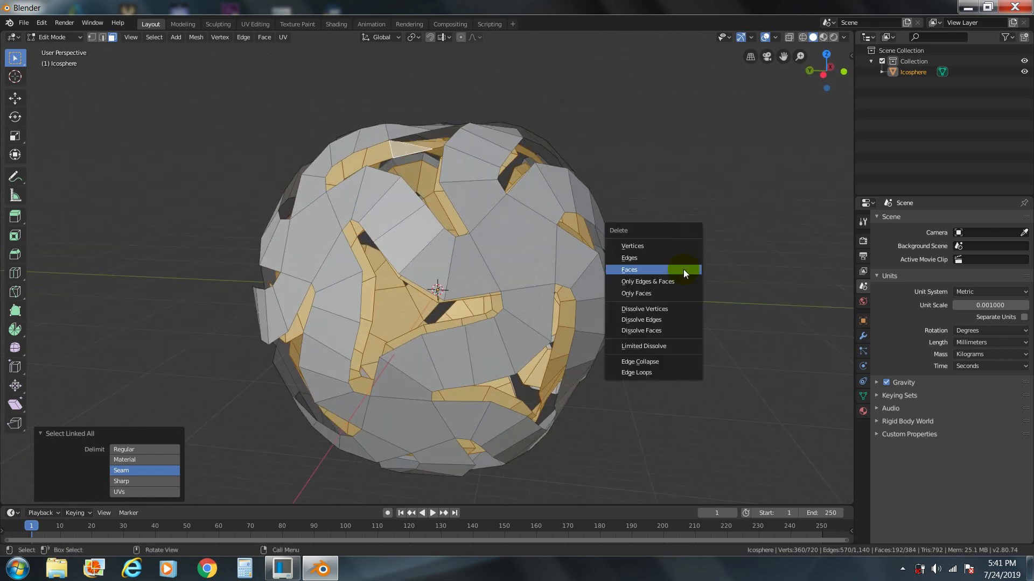
{"action": "left_click", "coordinate": [683, 269]}
- Subdivide the entire remaining outer shell with one cut
{"action": "middle_click_drag", "start_coordinate": [680, 259], "coordinate": [681, 231]}
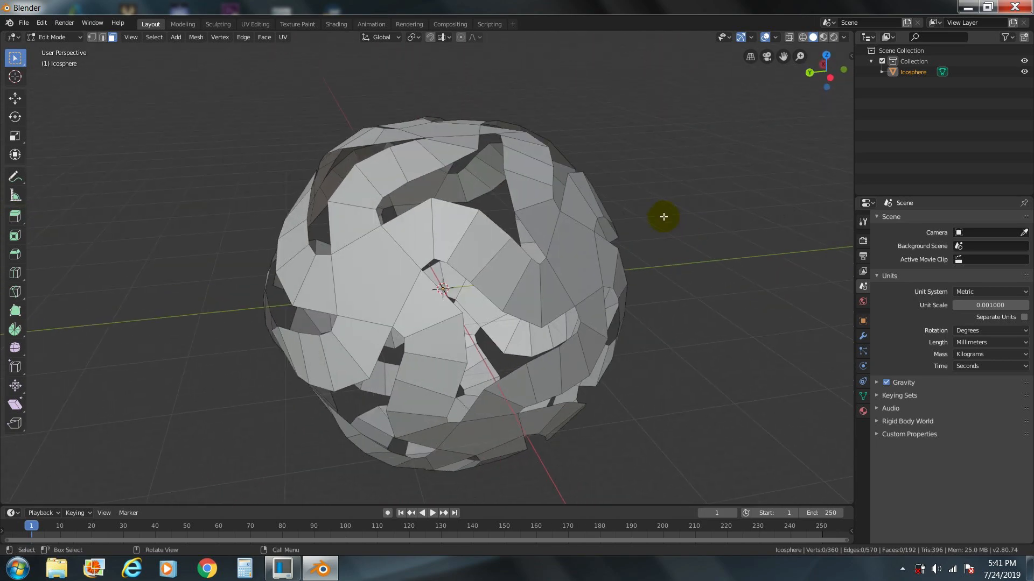
{"action": "scroll", "coordinate": [642, 200], "scroll_direction": "down", "scroll_amount": 1}
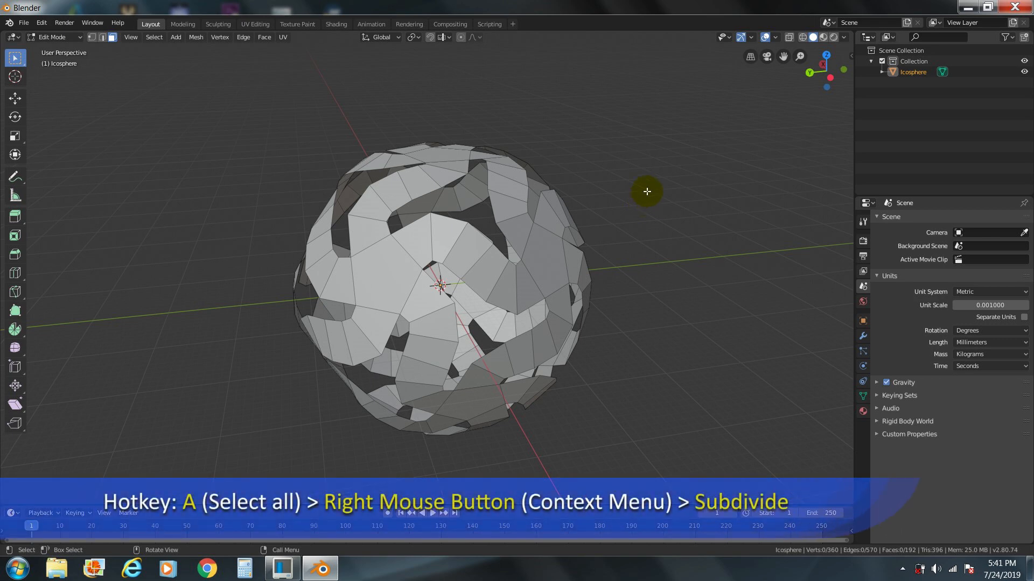
{"action": "key", "text": "a"}
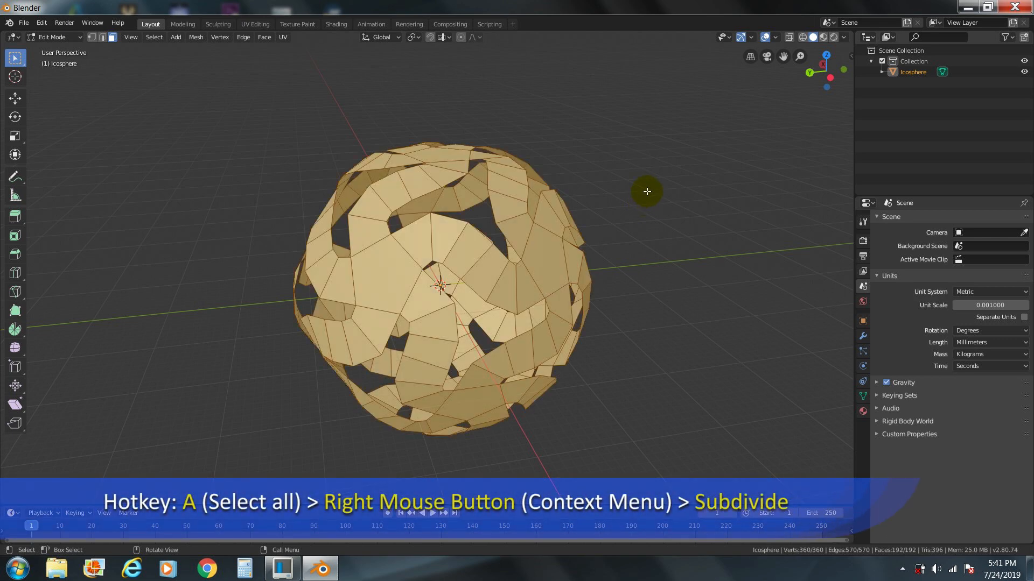
{"action": "right_click", "coordinate": [661, 136]}
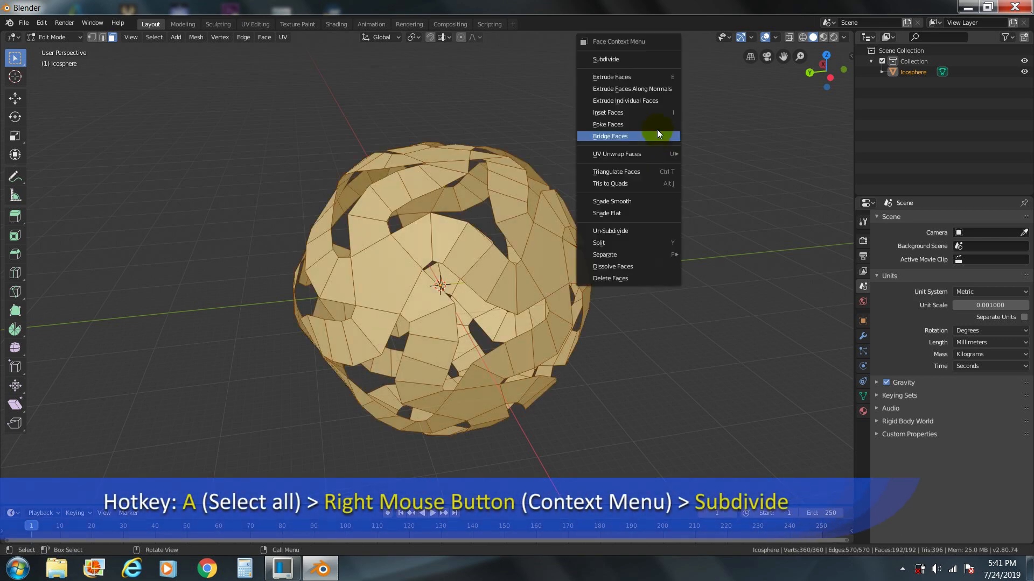
{"action": "left_click", "coordinate": [635, 59]}
- Select all pentagonal cap faces by similar polygon sides, poke them, and convert the resulting triangles to quads
{"action": "middle_click_drag", "start_coordinate": [636, 63], "coordinate": [621, 233]}
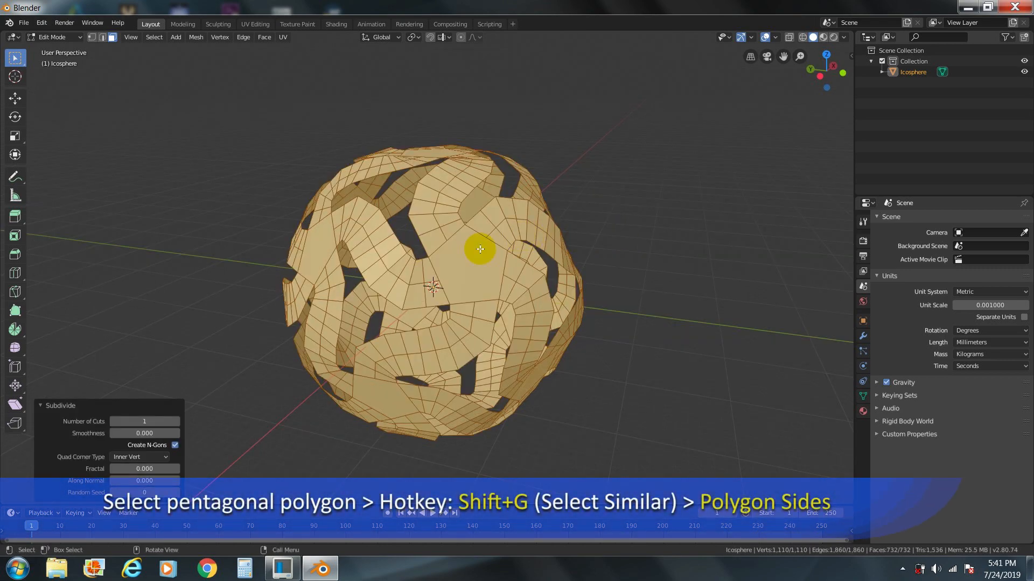
{"action": "left_click", "coordinate": [469, 267]}
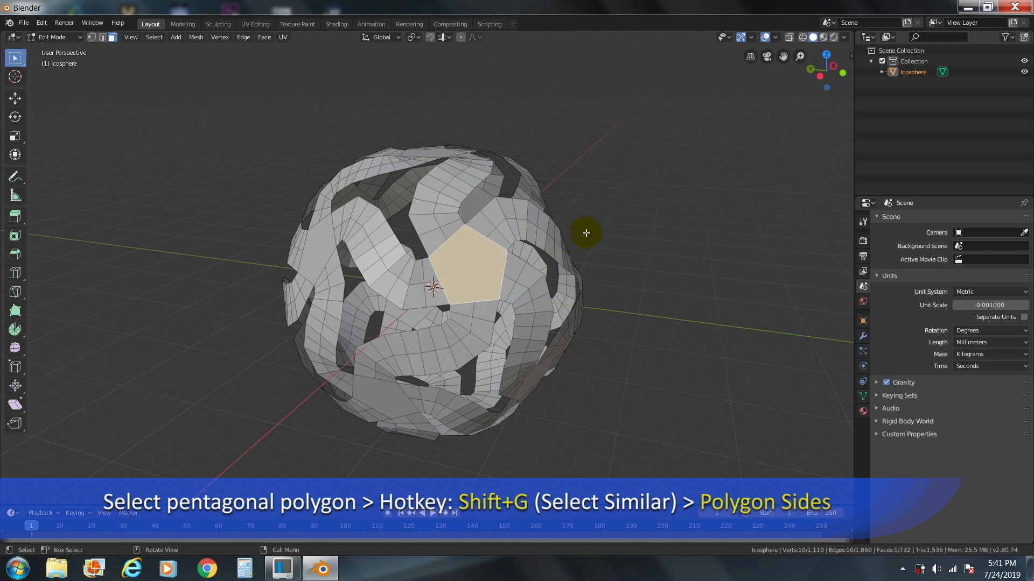
{"action": "key", "text": "shift+g"}
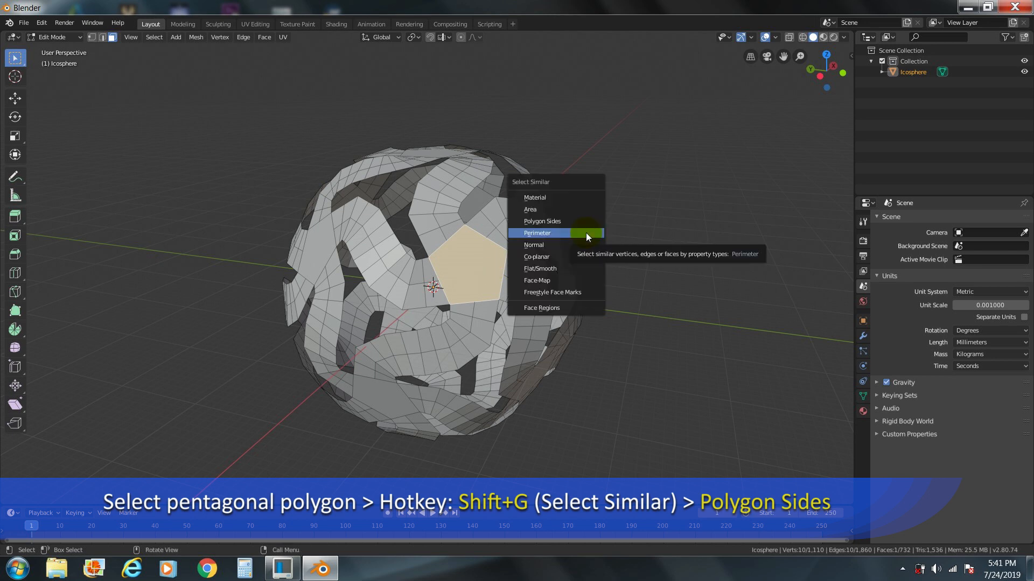
{"action": "left_click", "coordinate": [580, 221]}
{"action": "middle_click_drag", "start_coordinate": [618, 220], "coordinate": [595, 215]}
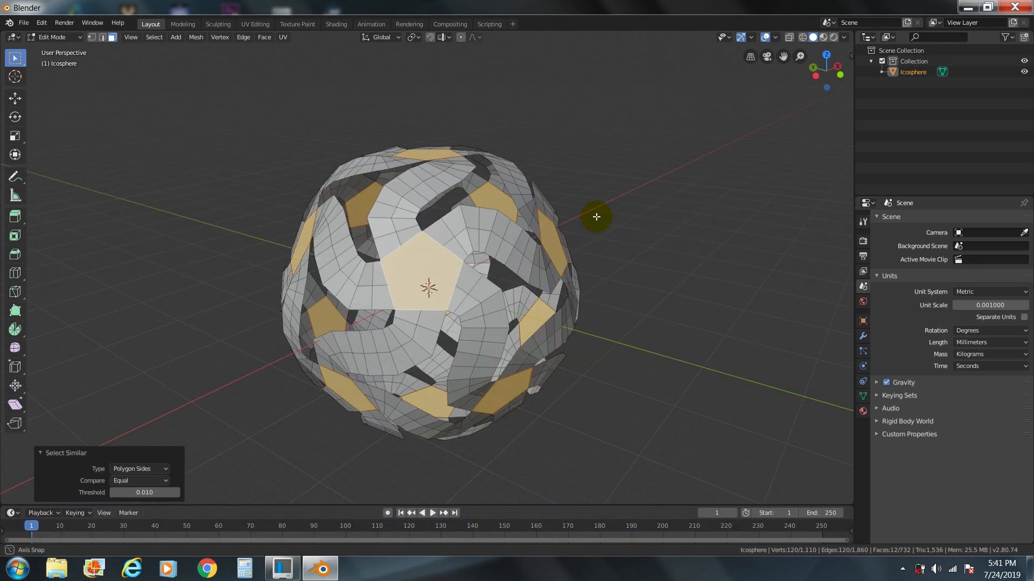
{"action": "right_click", "coordinate": [655, 162]}
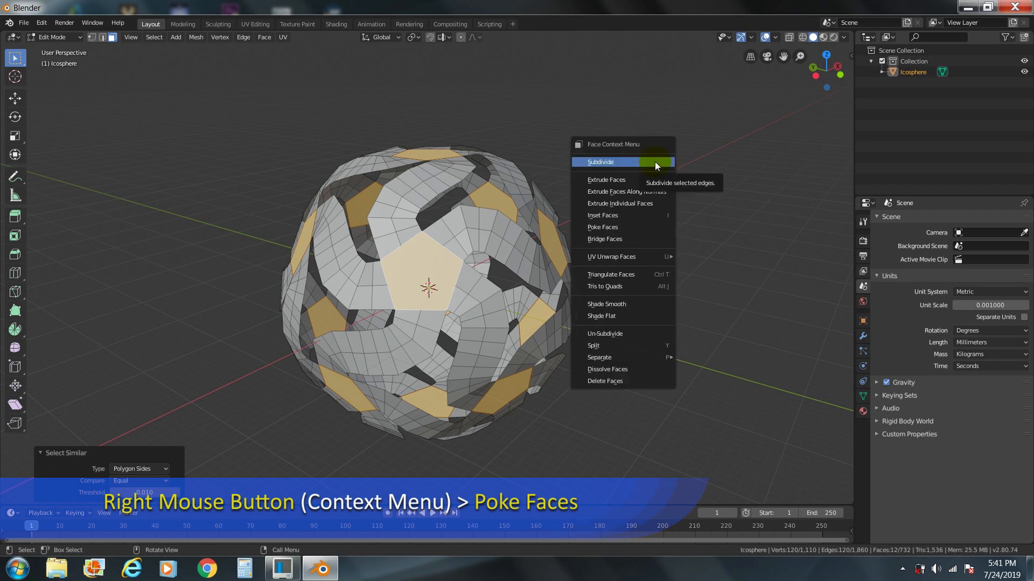
{"action": "left_click", "coordinate": [635, 225]}
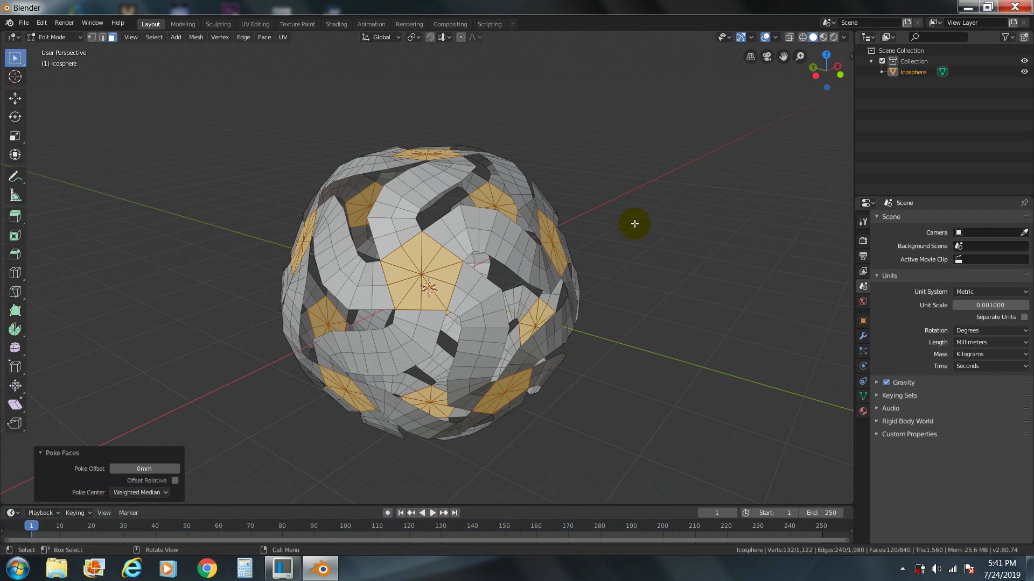
{"action": "right_click", "coordinate": [661, 172]}
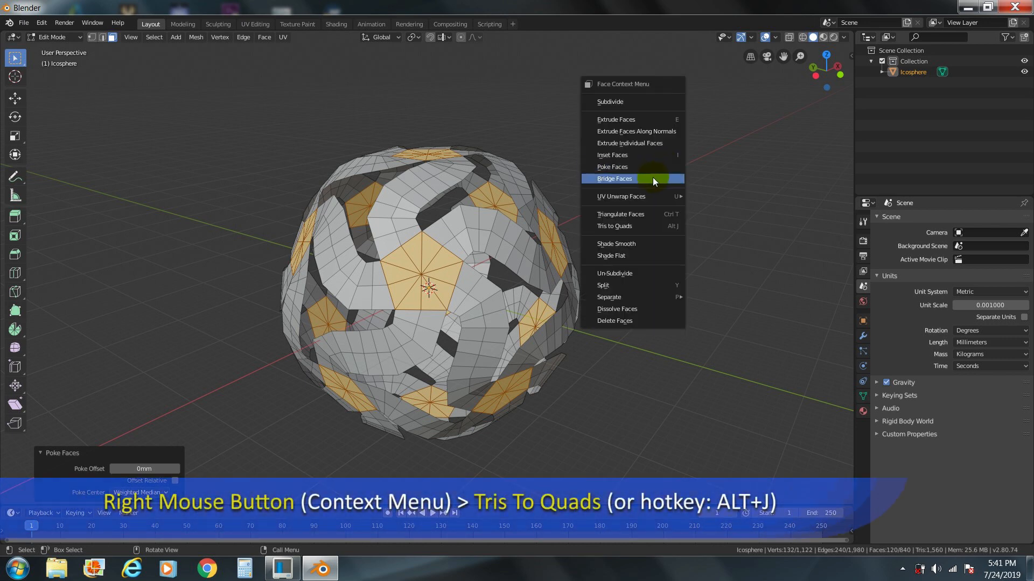
{"action": "left_click", "coordinate": [637, 228]}
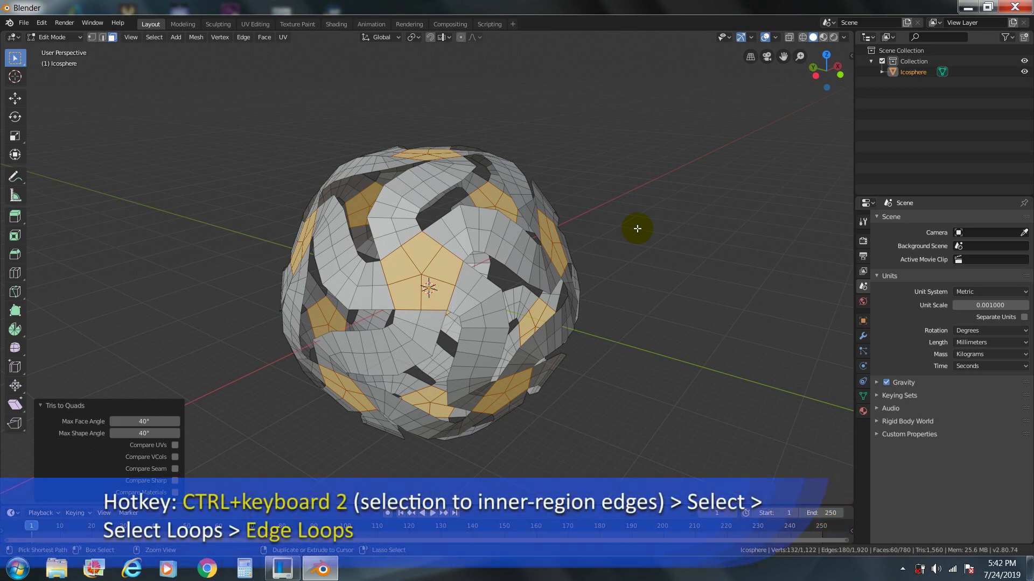
- Convert the cap selection to its inner-region edges, extend it to full edge loops, and mark them as Freestyle edges
{"action": "key", "text": "ctrl+2"}
{"action": "middle_click_drag", "start_coordinate": [473, 258], "coordinate": [488, 267]}
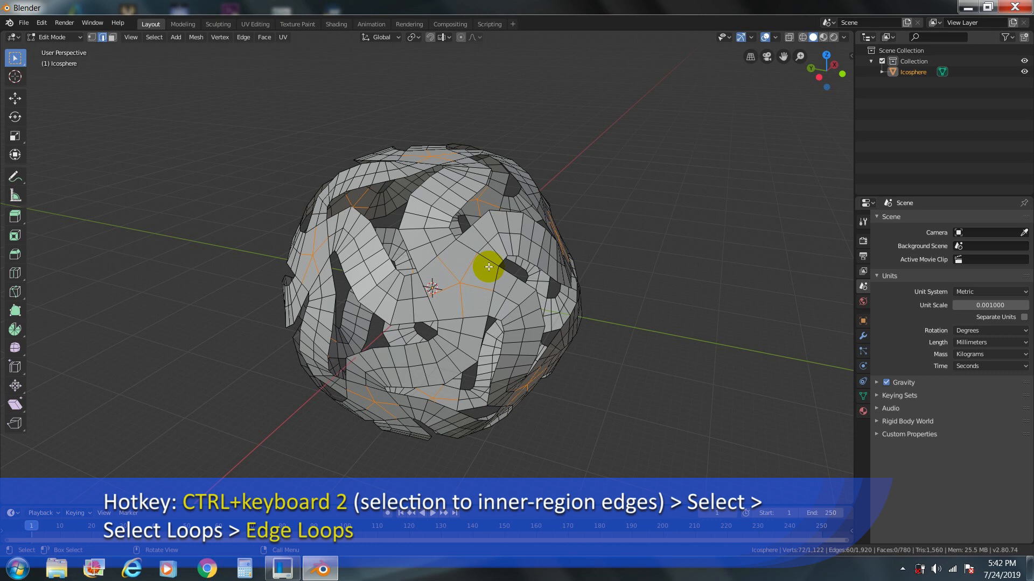
{"action": "left_click", "coordinate": [150, 39]}
{"action": "mouse_move", "coordinate": [215, 201]}
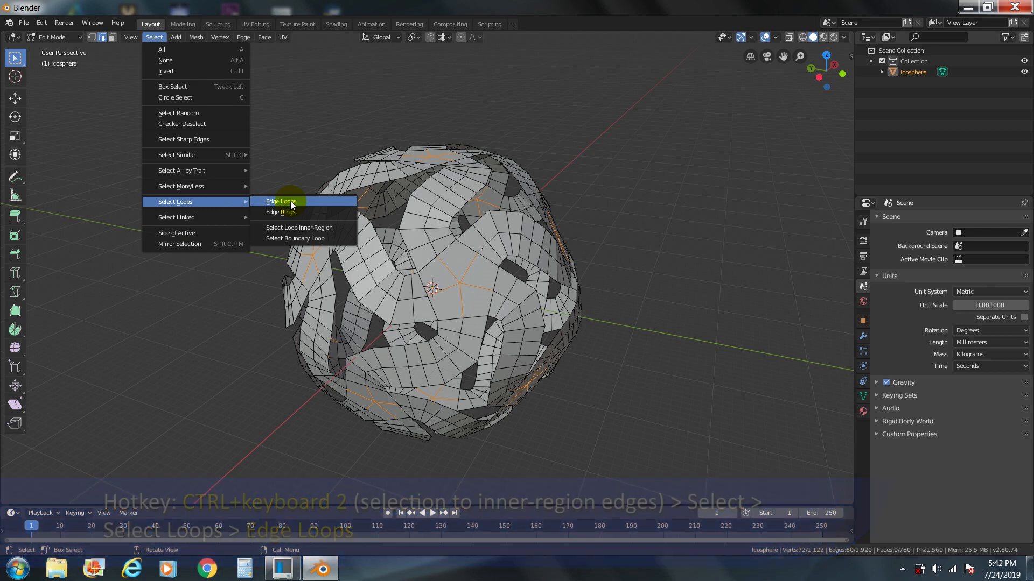
{"action": "left_click", "coordinate": [290, 200]}
{"action": "key", "text": "ctrl+e"}
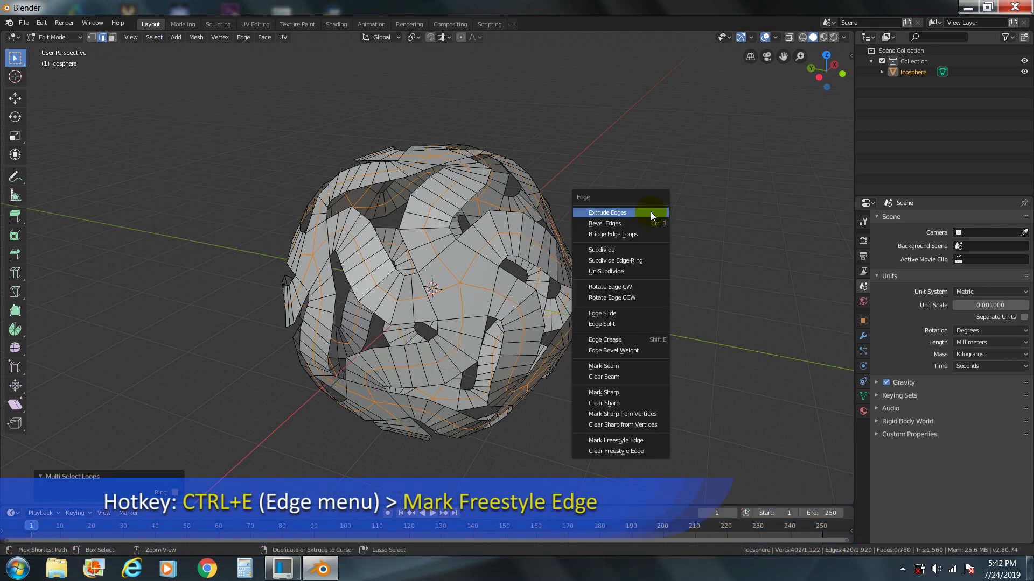
{"action": "left_click", "coordinate": [647, 438]}
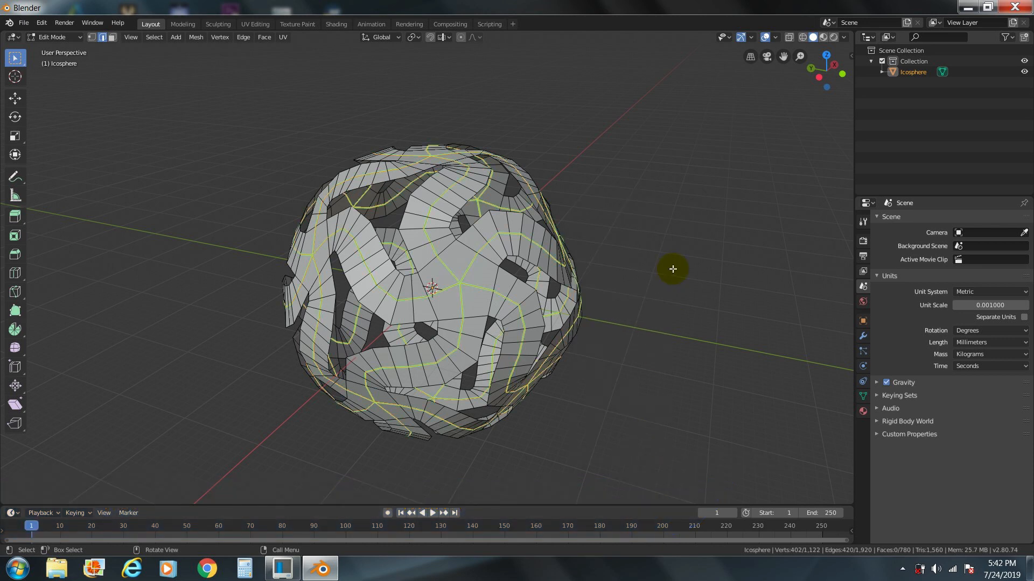
- Apply To Sphere to the whole mesh with a factor of 1
{"action": "key", "text": "a"}
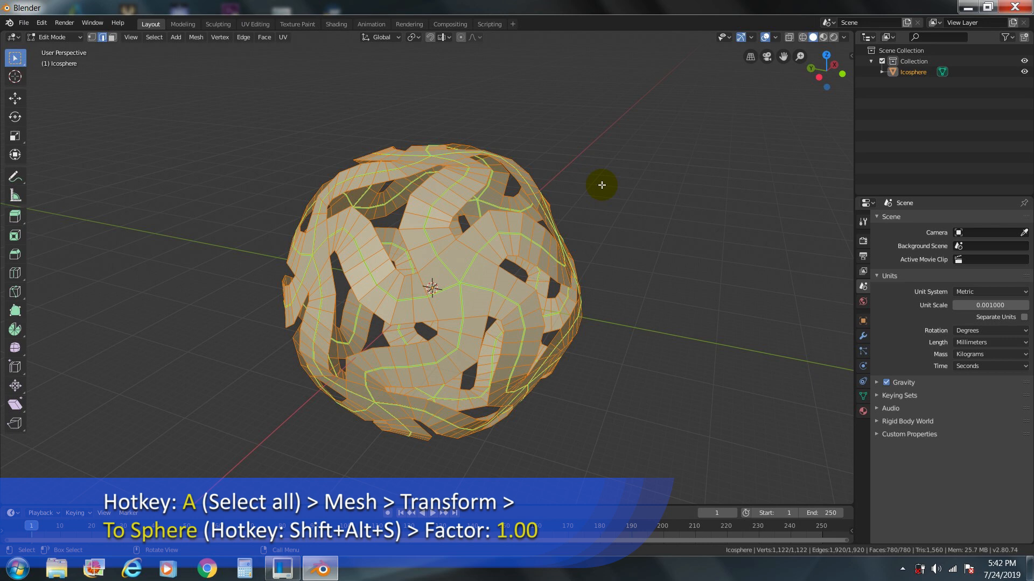
{"action": "left_click", "coordinate": [193, 37]}
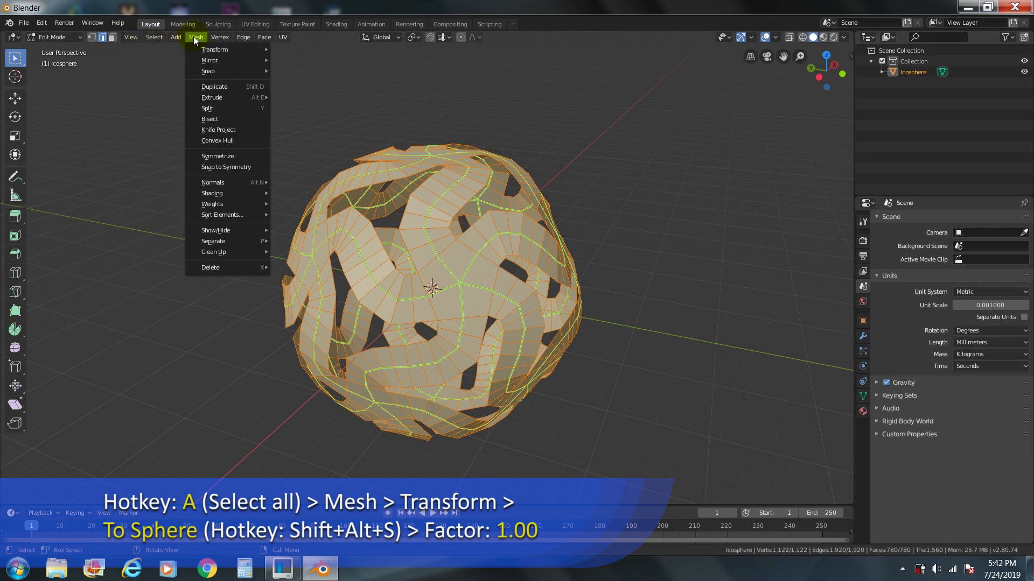
{"action": "mouse_move", "coordinate": [216, 50]}
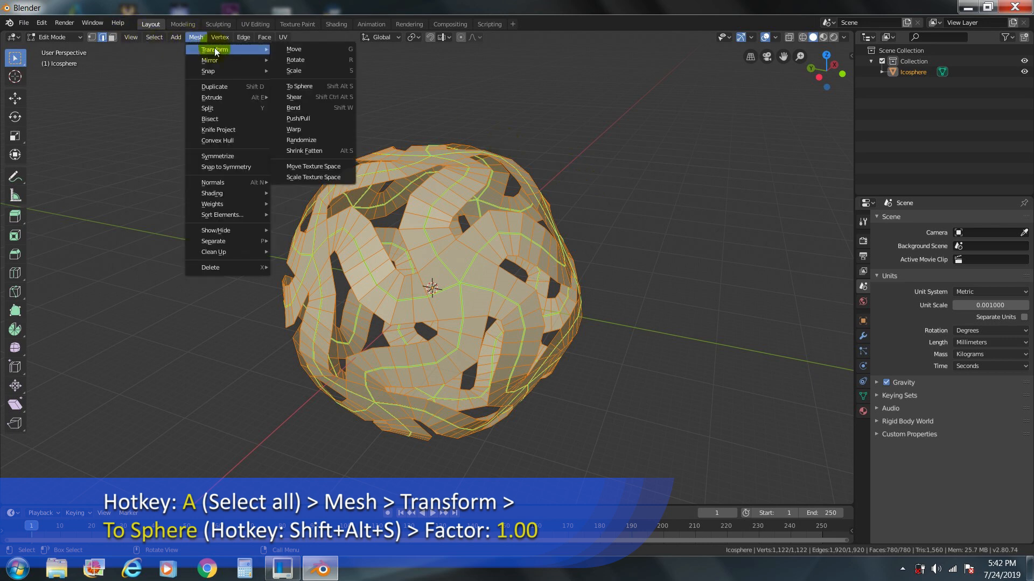
{"action": "left_click", "coordinate": [305, 89]}
{"action": "left_click", "coordinate": [362, 159]}
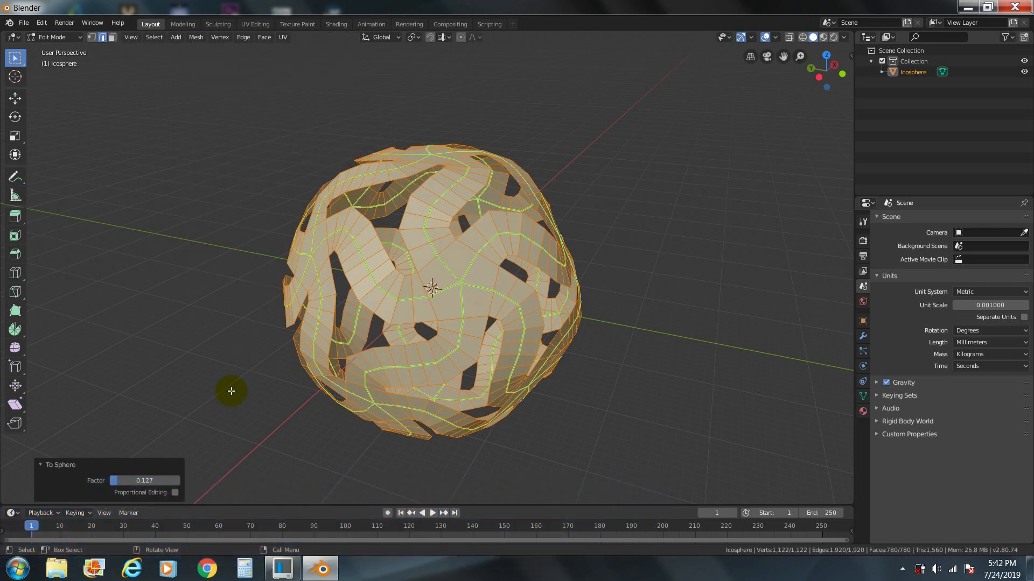
{"action": "left_click", "coordinate": [157, 480]}
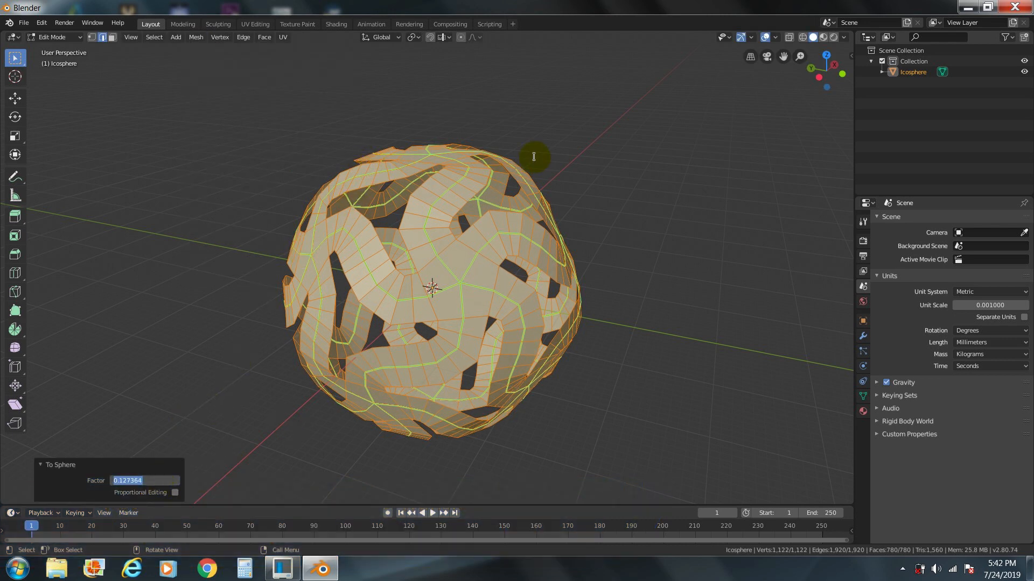
{"action": "type", "text": "1"}
{"action": "key", "text": "Return"}
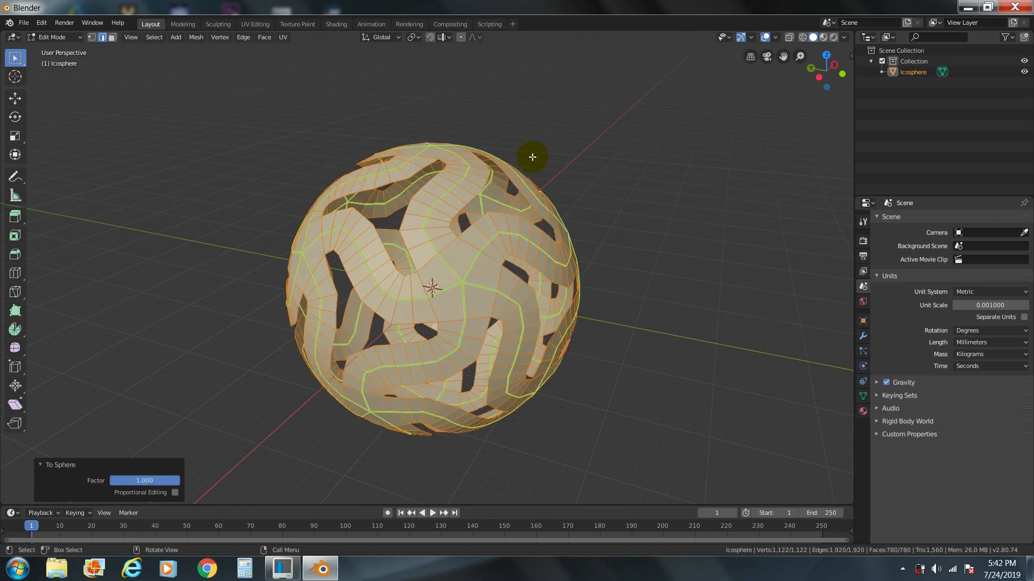
- Solidify all faces of the spherical shell with a thickness of 2.5 mm
{"action": "key", "text": "3"}
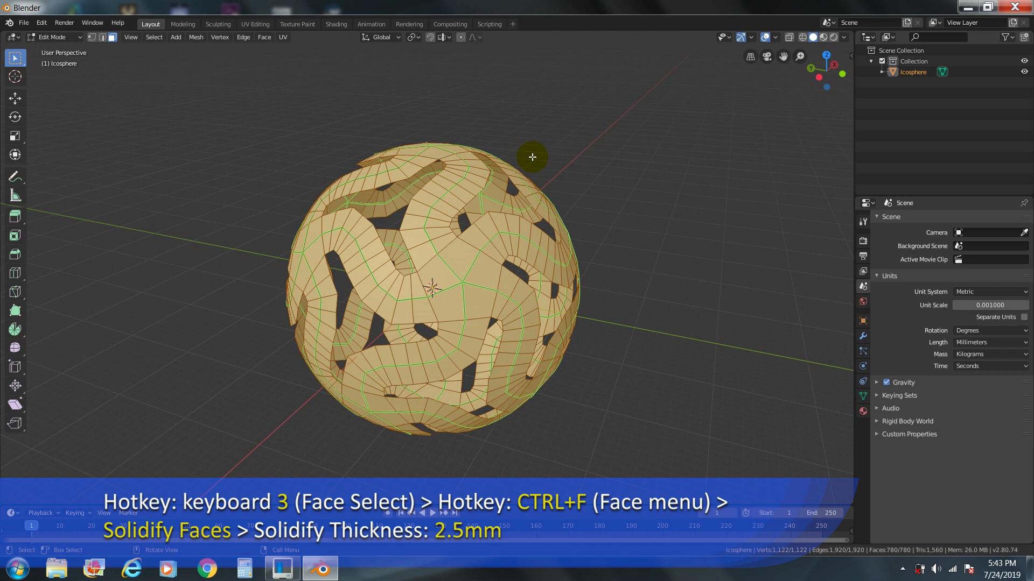
{"action": "key", "text": "ctrl+f"}
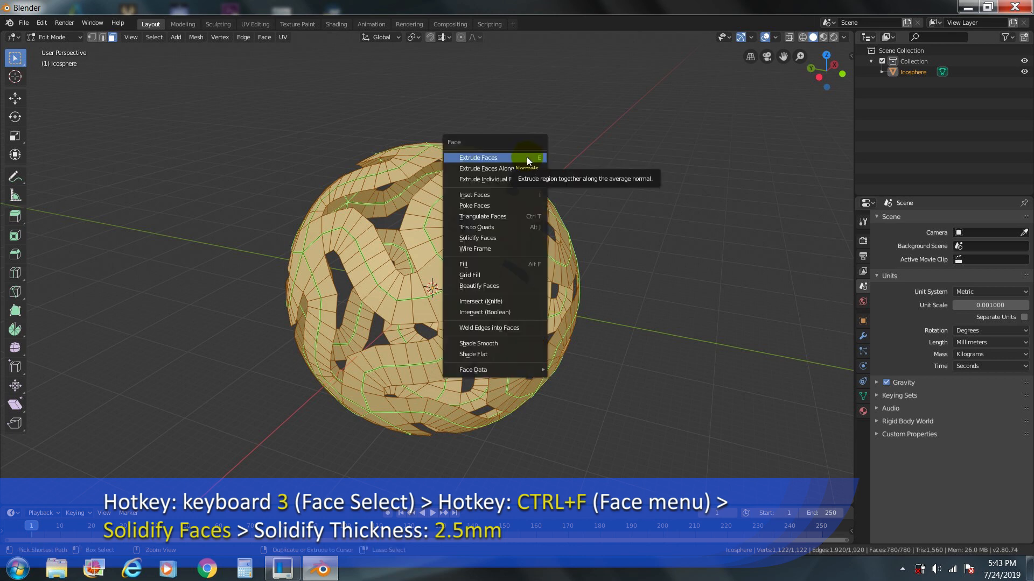
{"action": "left_click", "coordinate": [515, 238]}
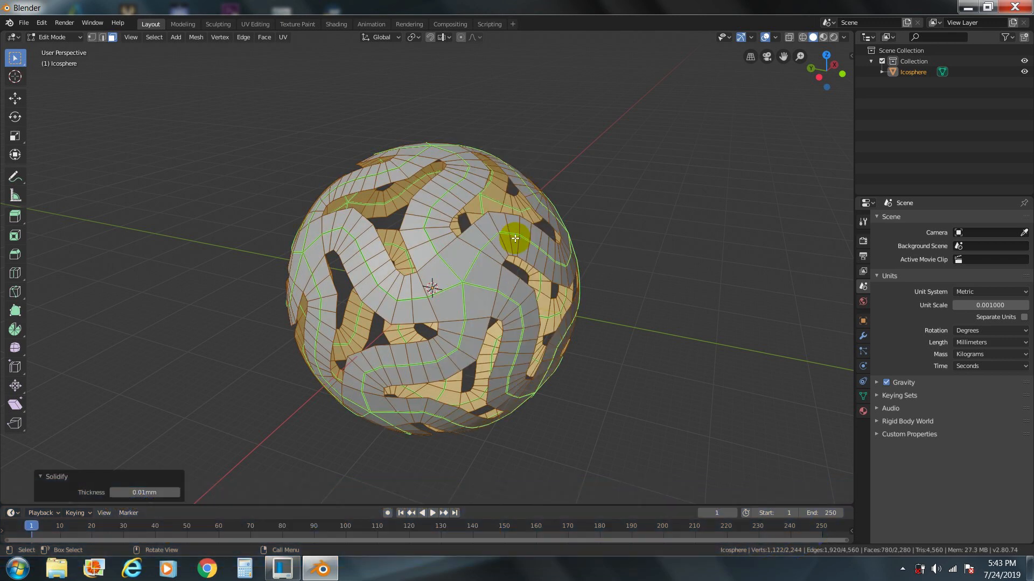
{"action": "left_click", "coordinate": [144, 492]}
{"action": "type", "text": "2.5"}
{"action": "key", "text": "Return"}
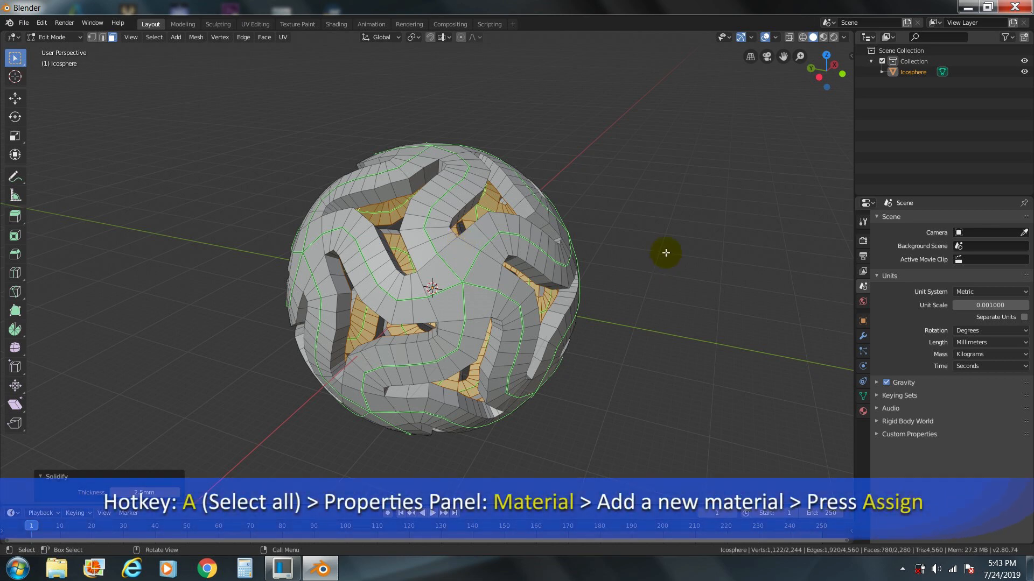
- Select the entire mesh, create a first material for it, and assign that material to all faces
{"action": "key", "text": "a"}
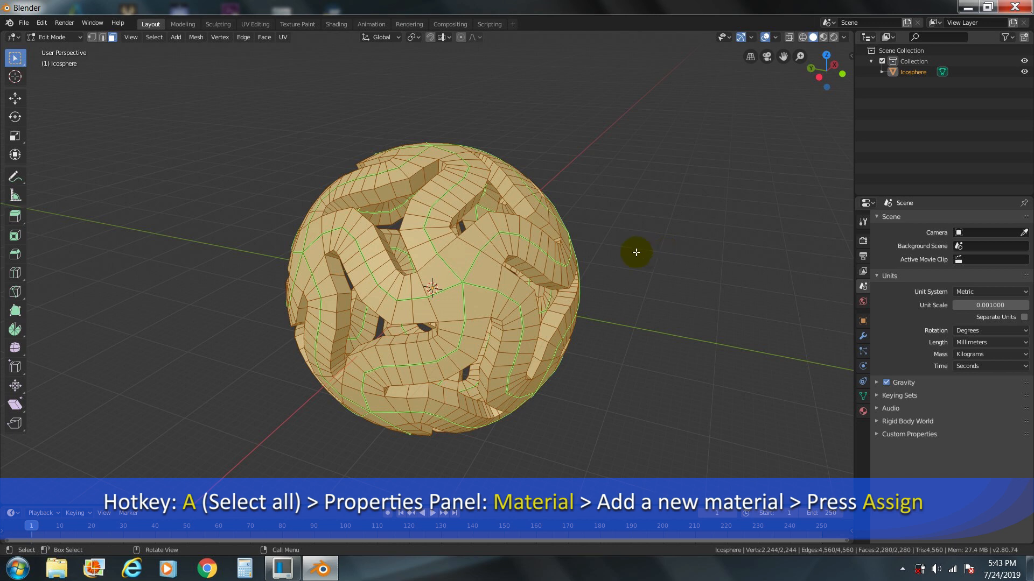
{"action": "left_click", "coordinate": [863, 411]}
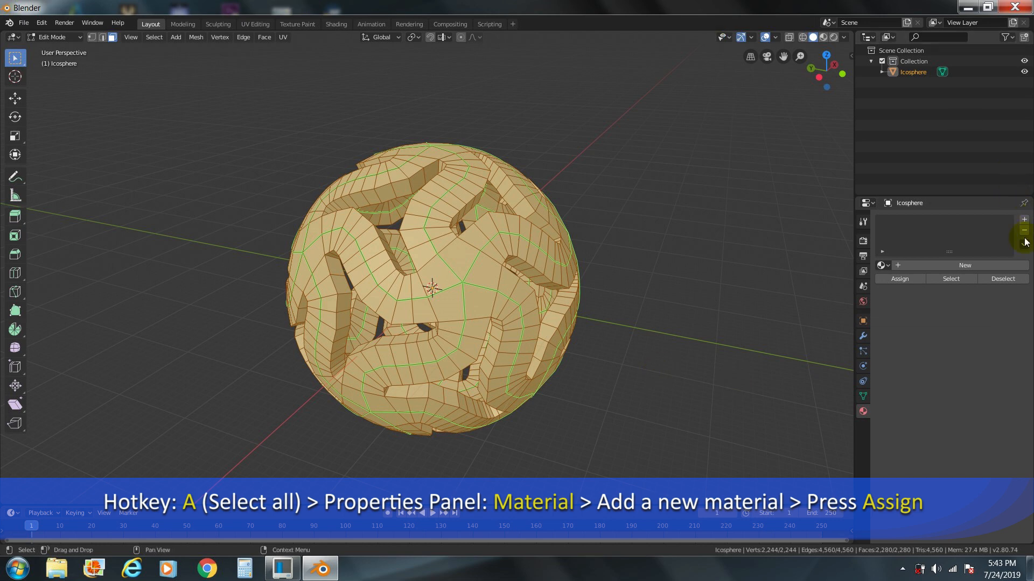
{"action": "left_click", "coordinate": [1024, 220]}
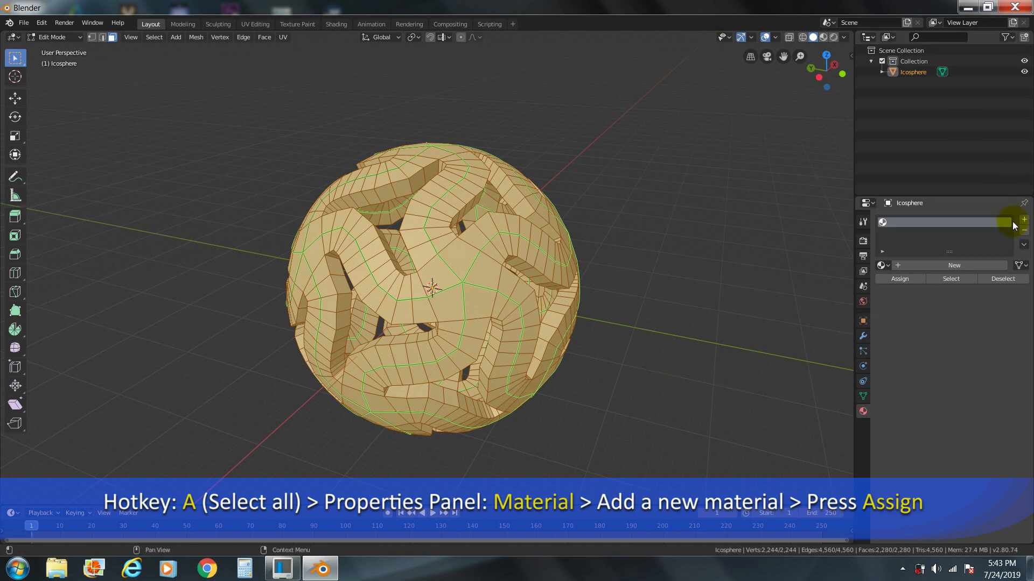
{"action": "left_click", "coordinate": [967, 264]}
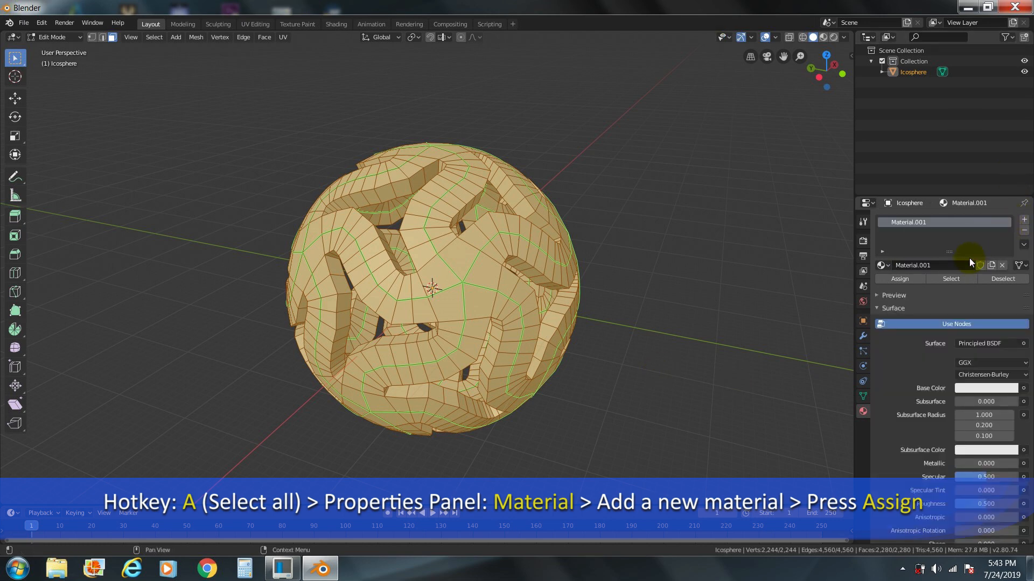
{"action": "left_click", "coordinate": [915, 279]}
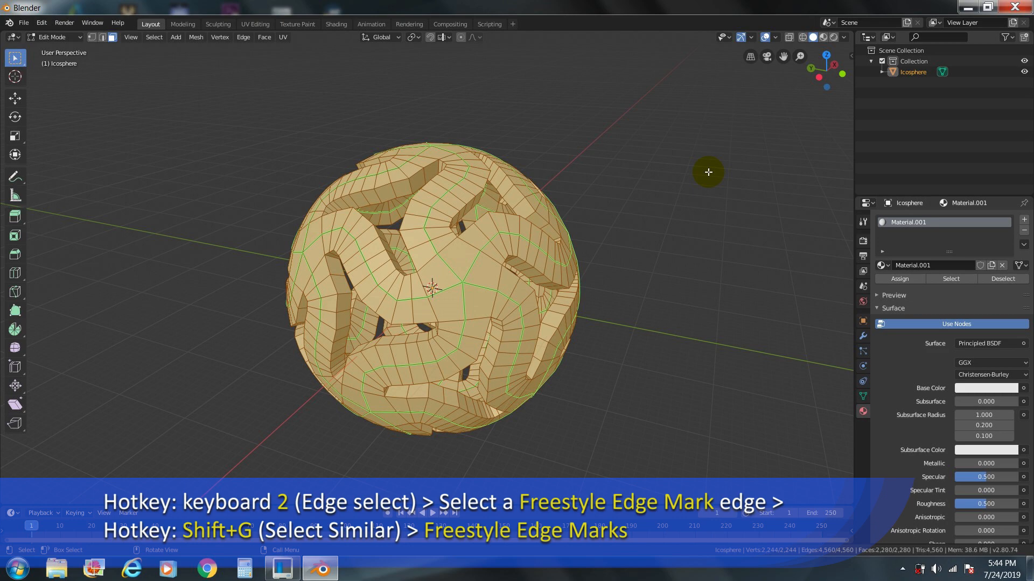
- Select all Freestyle-marked edges by similarity from one centre-loop edge and bevel them with a width of 1 mm
{"action": "key", "text": "2"}
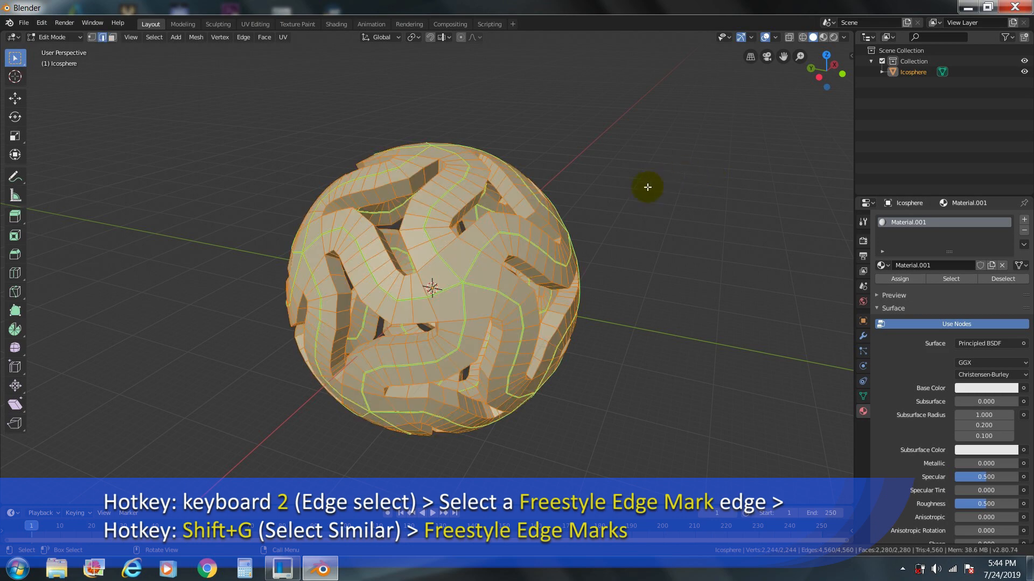
{"action": "left_click", "coordinate": [472, 264]}
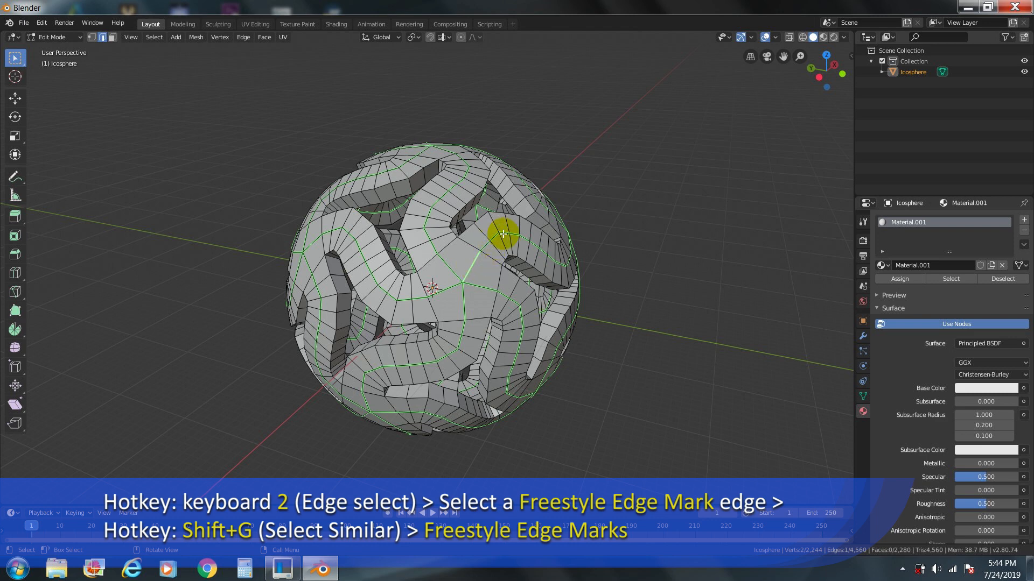
{"action": "key", "text": "shift+g"}
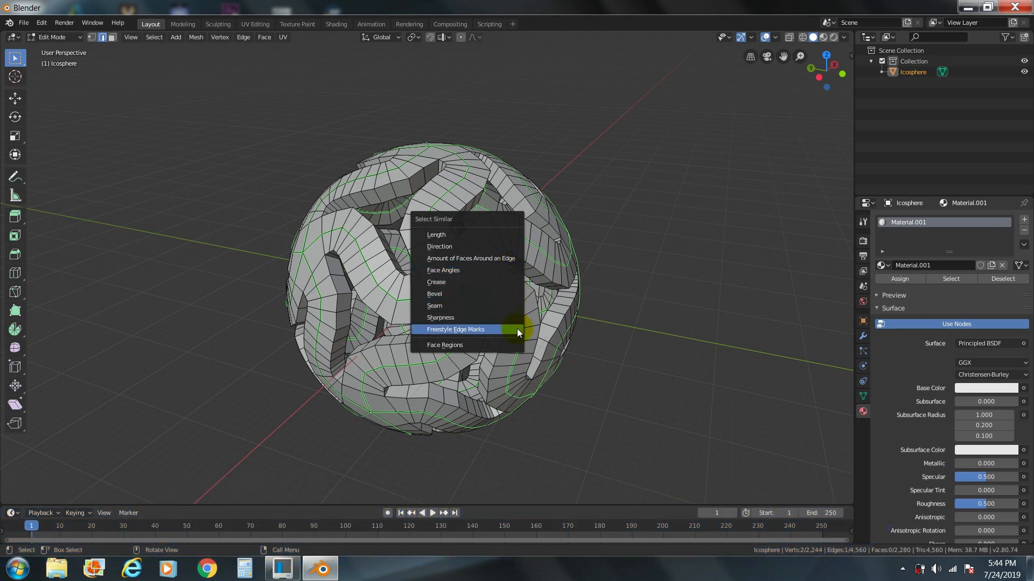
{"action": "left_click", "coordinate": [517, 329]}
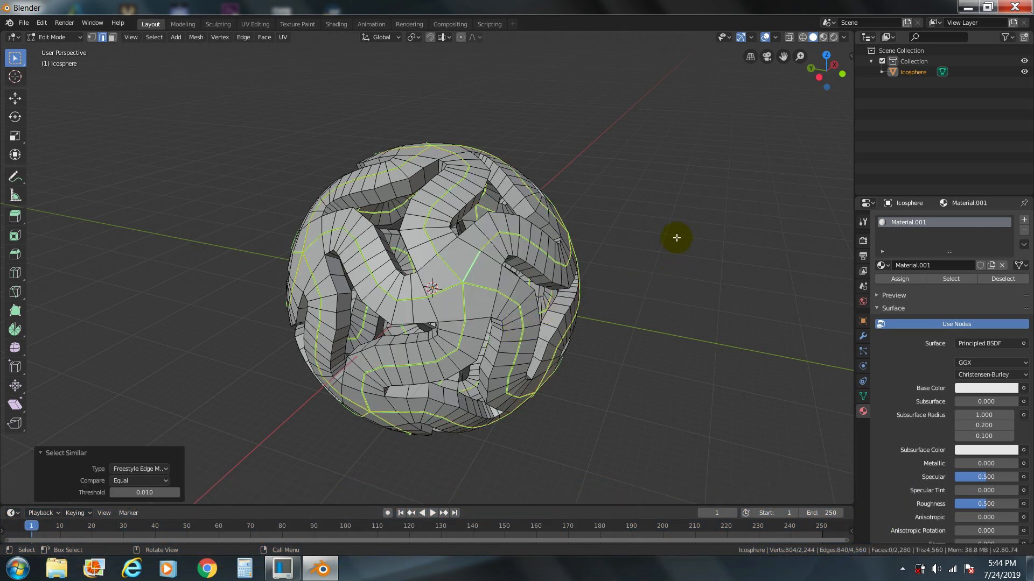
{"action": "key", "text": "ctrl+b"}
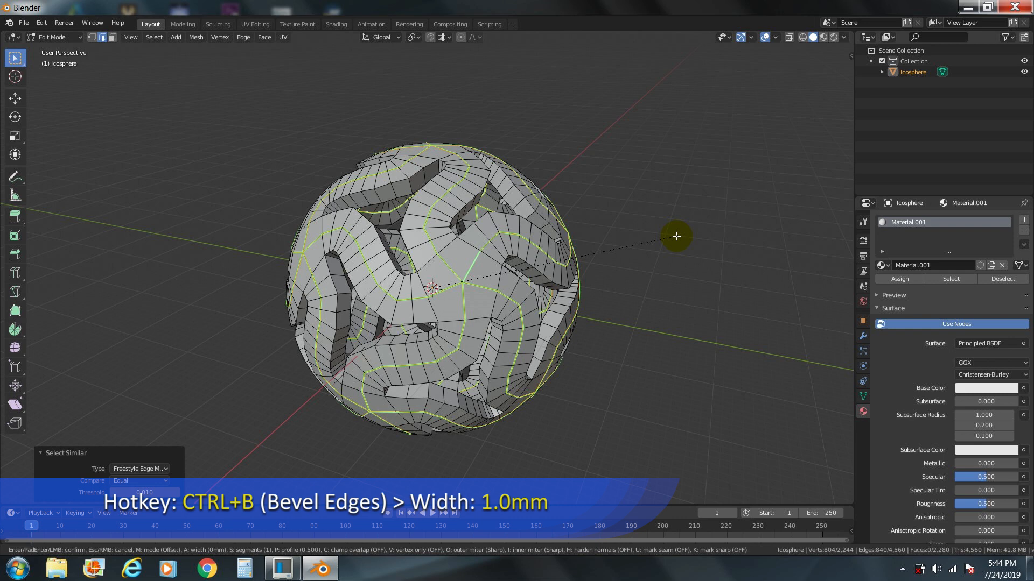
{"action": "key", "text": "1"}
{"action": "key", "text": "Return"}
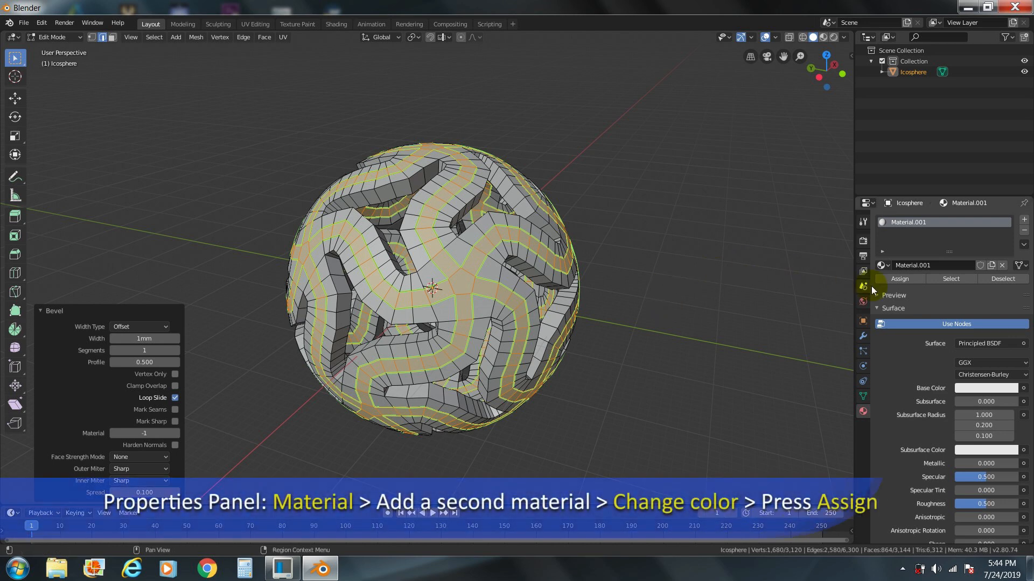
- Create a second material with a near-black base color and assign it to the selected bevel strips
{"action": "left_click", "coordinate": [1024, 220]}
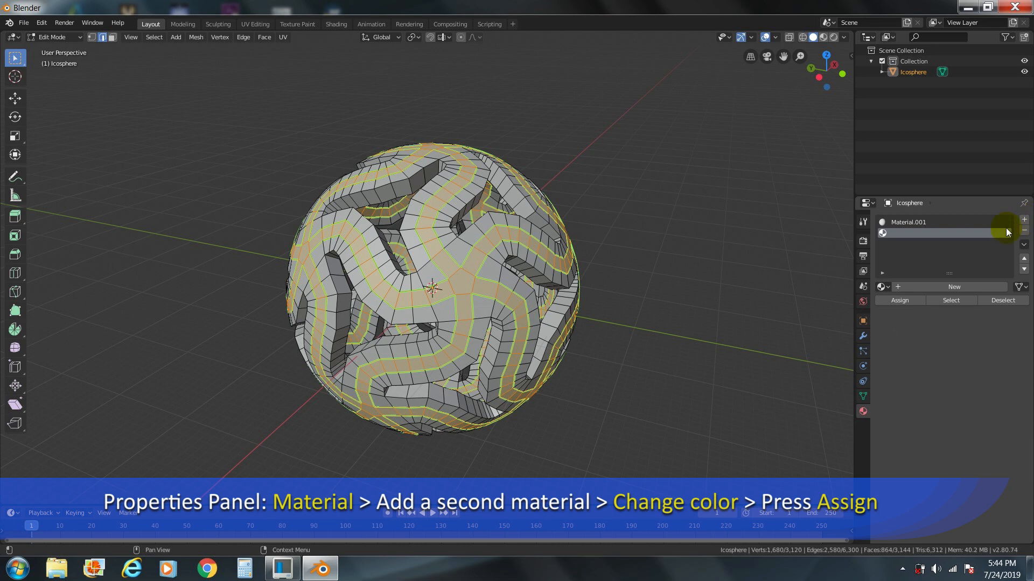
{"action": "left_click", "coordinate": [957, 286]}
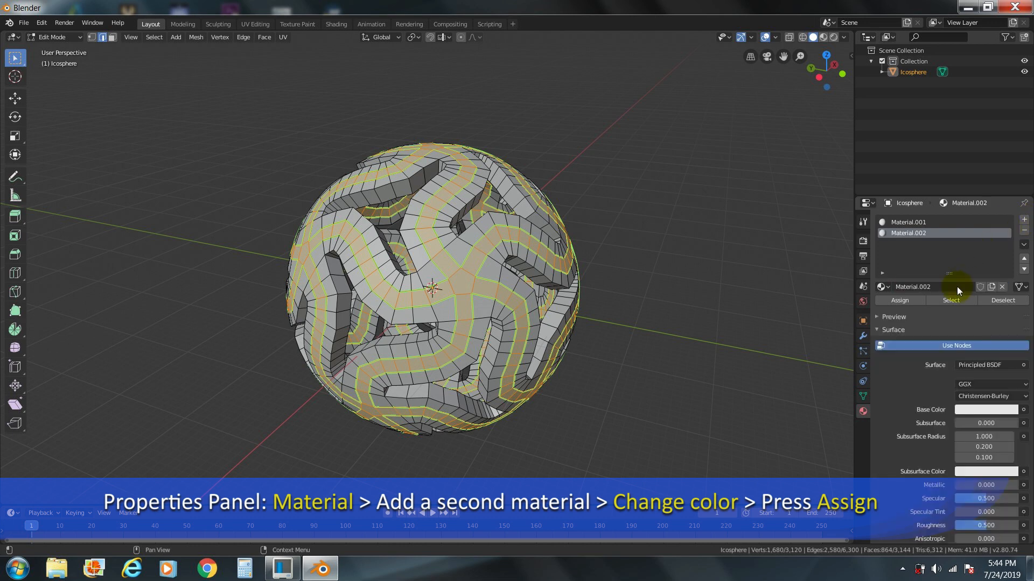
{"action": "left_click", "coordinate": [979, 409]}
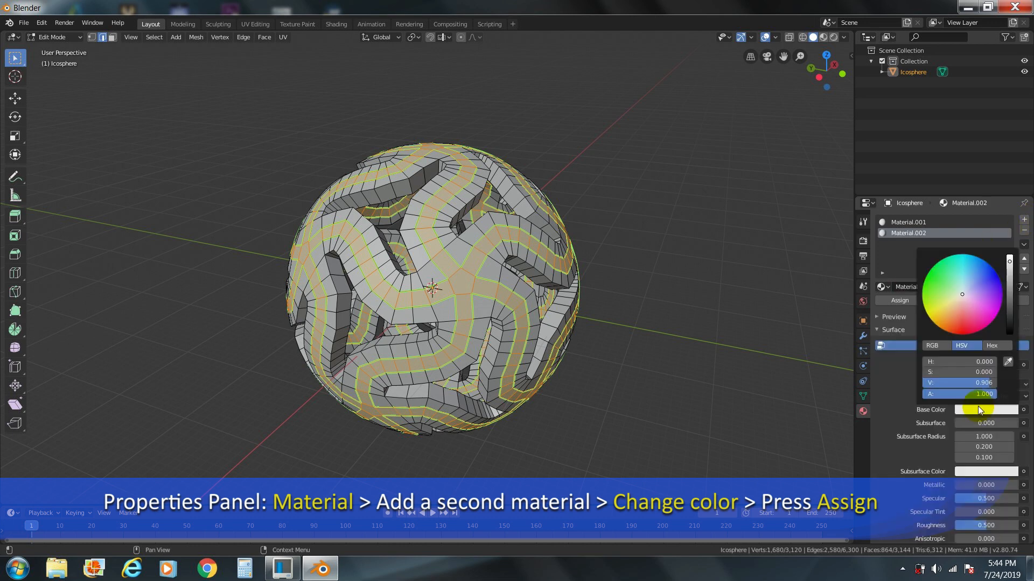
{"action": "left_click_drag", "start_coordinate": [1008, 303], "coordinate": [1009, 329]}
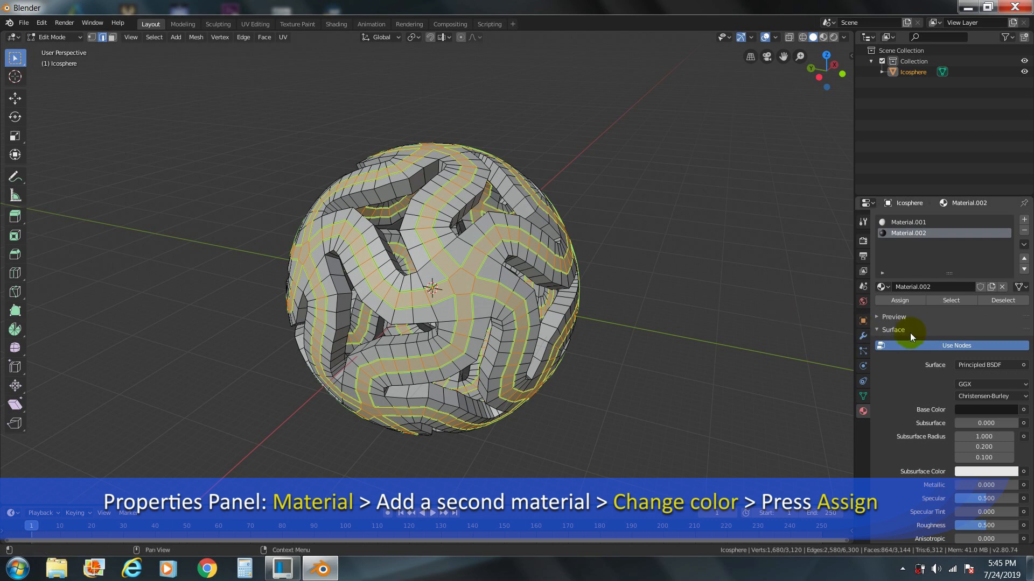
{"action": "left_click", "coordinate": [901, 302]}
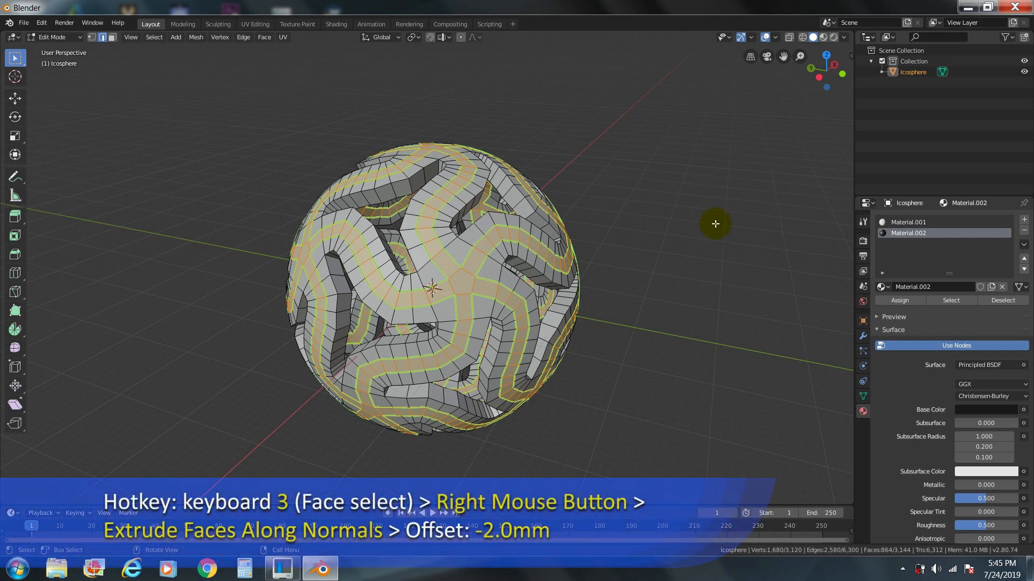
- Extrude the strip faces outward along their normals by 2 mm, and assign Material.002 to the selection grown by one face step
{"action": "key", "text": "3"}
{"action": "right_click", "coordinate": [686, 112]}
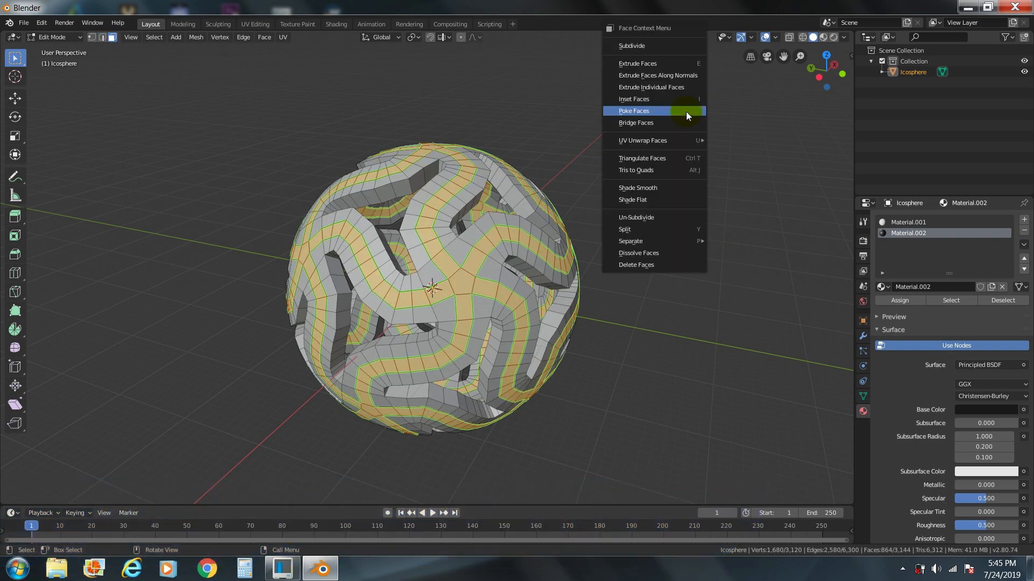
{"action": "left_click", "coordinate": [690, 77]}
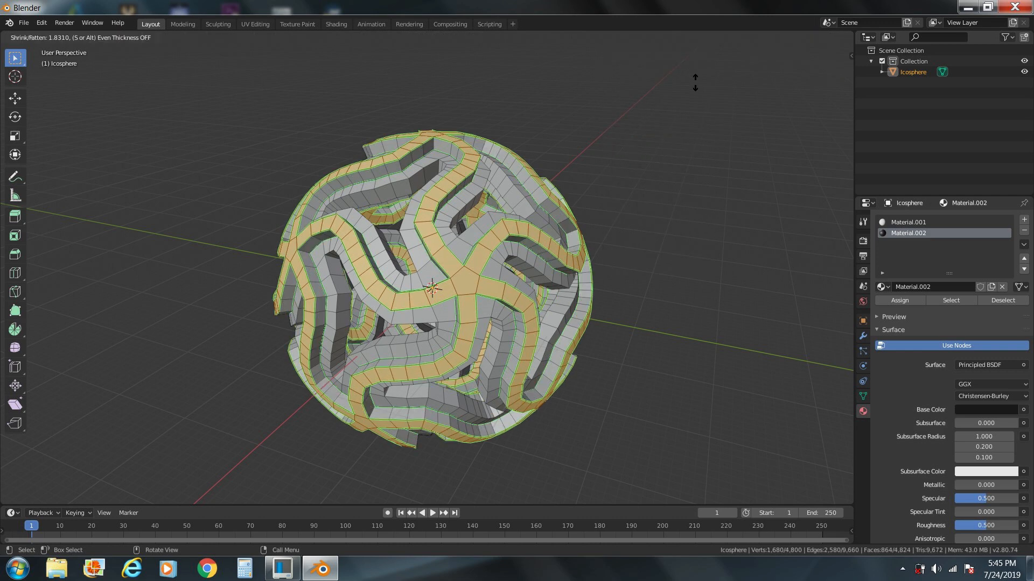
{"action": "type", "text": "2"}
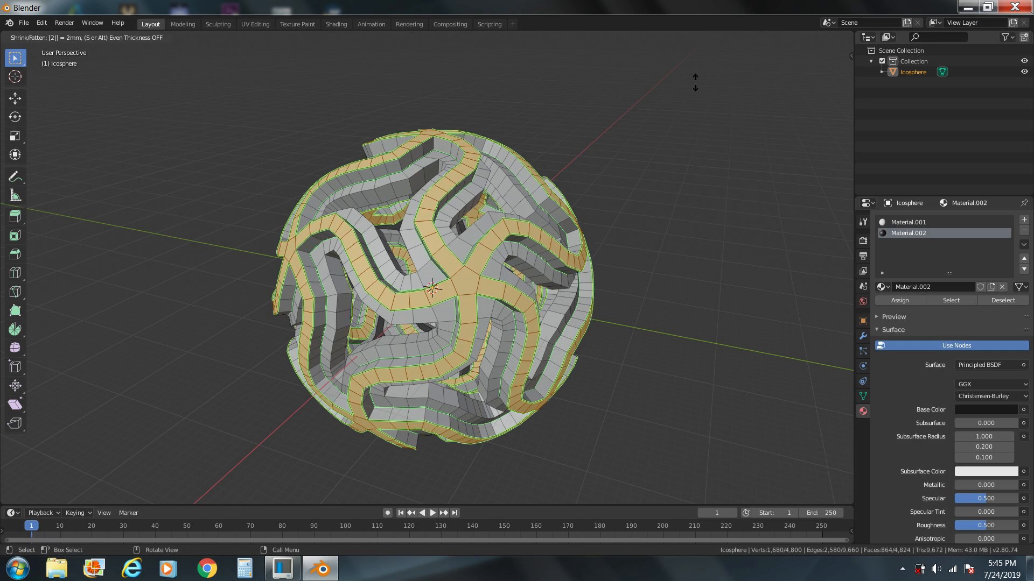
{"action": "left_click", "coordinate": [695, 82]}
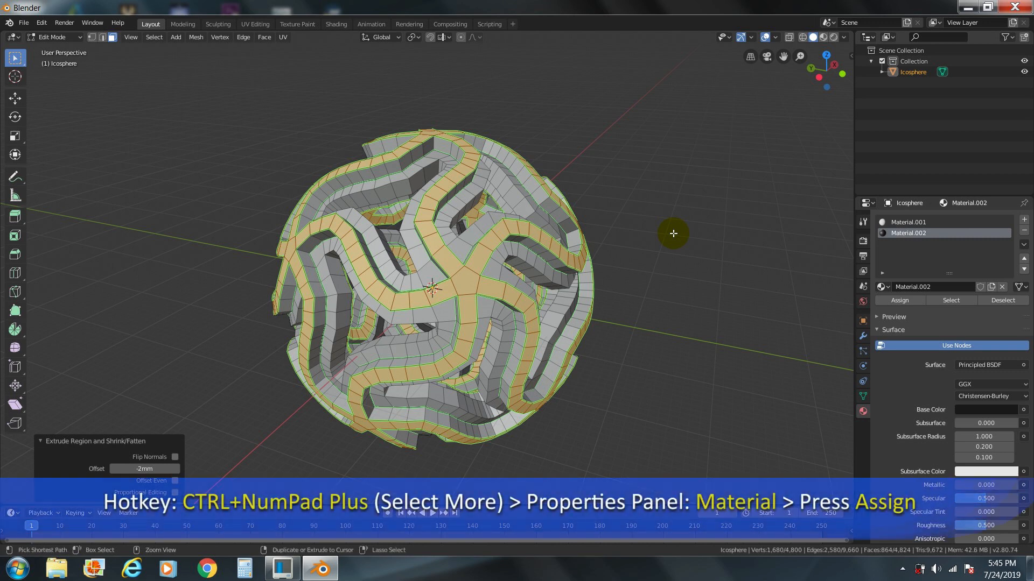
{"action": "key", "text": "ctrl+KP_Add"}
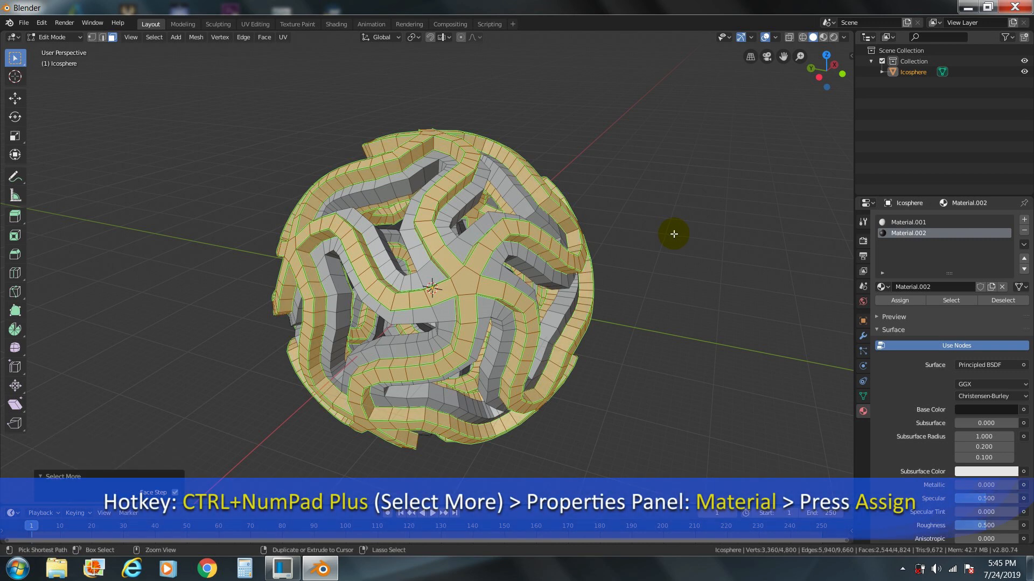
{"action": "left_click", "coordinate": [897, 302]}
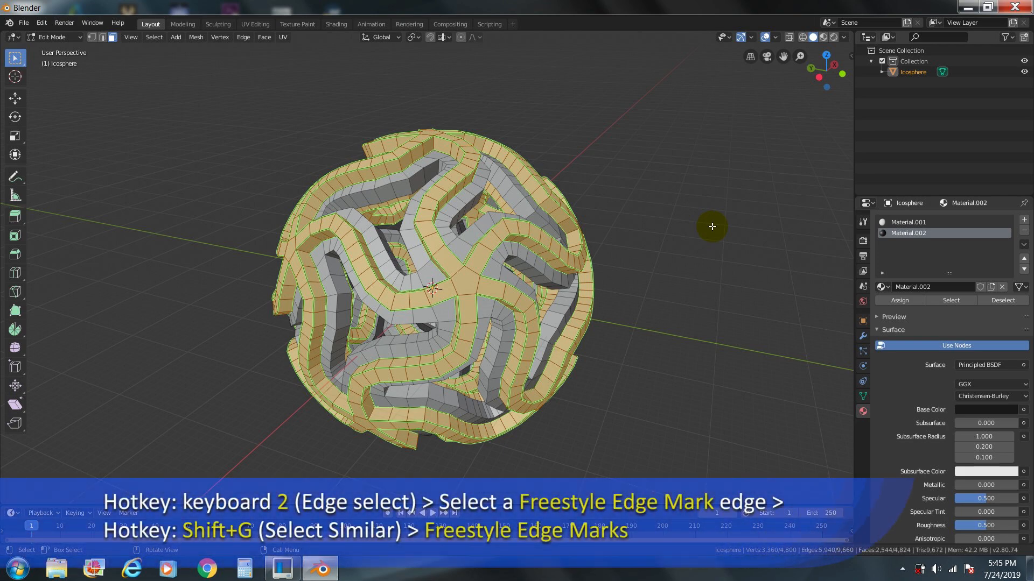
- Select all Freestyle-marked edges of the raised strips by similarity and bevel them with a width of 0.15 mm
{"action": "key", "text": "2"}
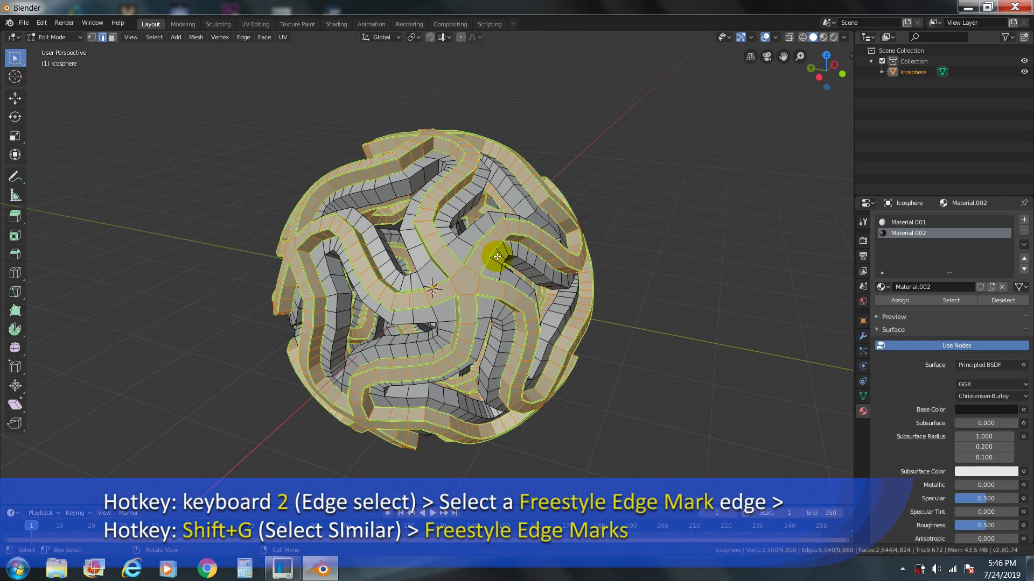
{"action": "scroll", "coordinate": [435, 249], "scroll_direction": "up", "scroll_amount": 3}
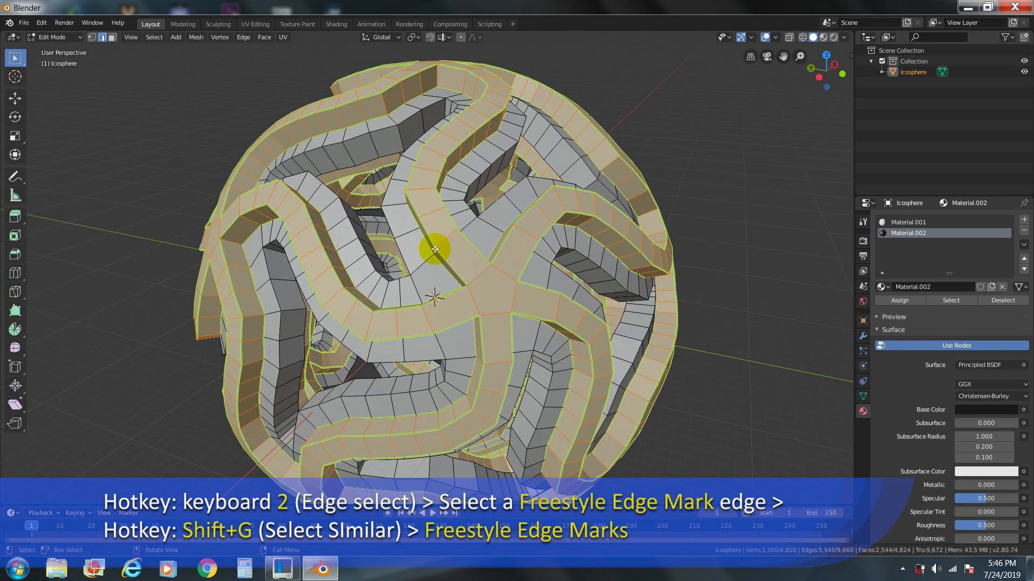
{"action": "left_click", "coordinate": [453, 271]}
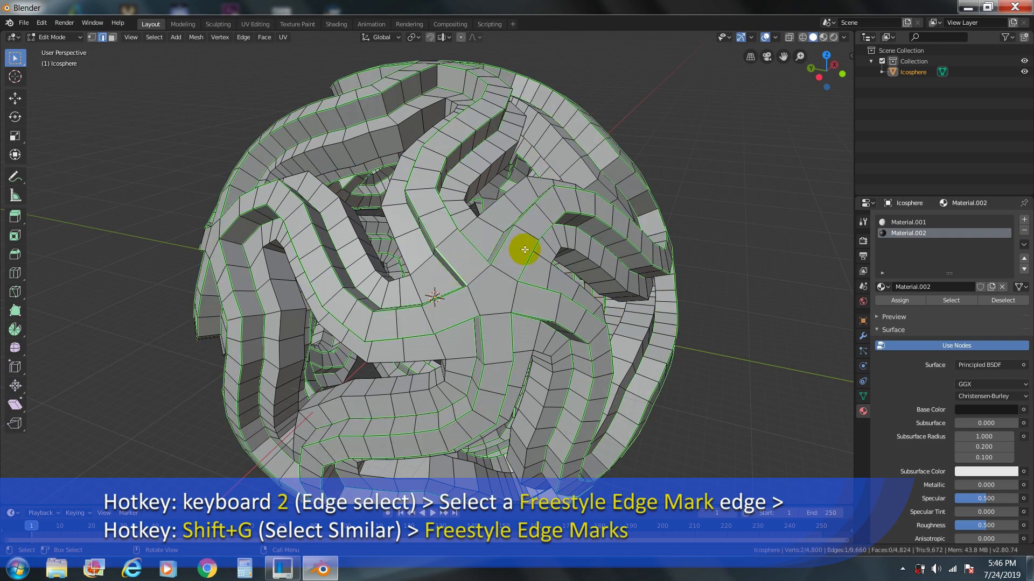
{"action": "key", "text": "shift+g"}
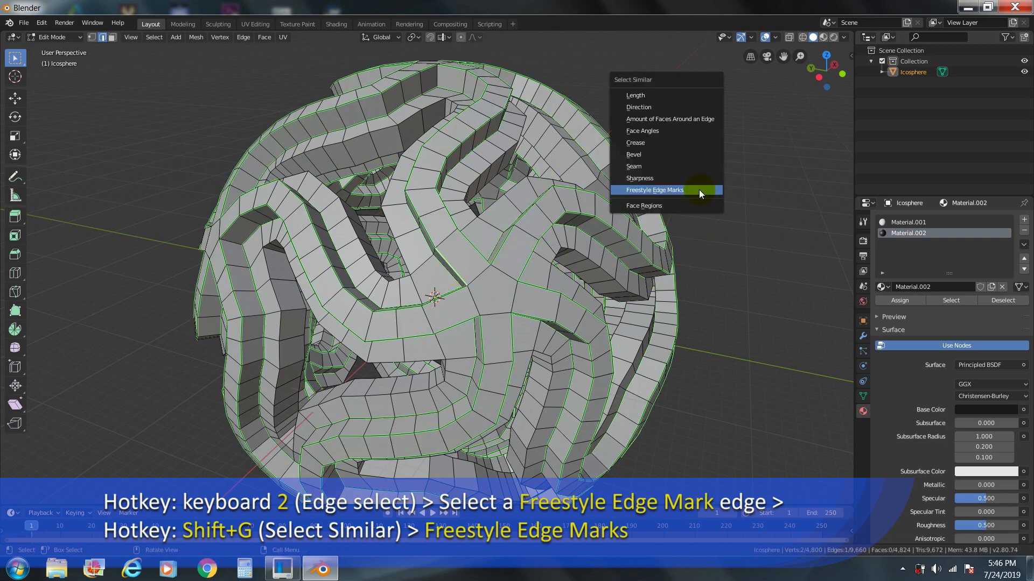
{"action": "left_click", "coordinate": [699, 190]}
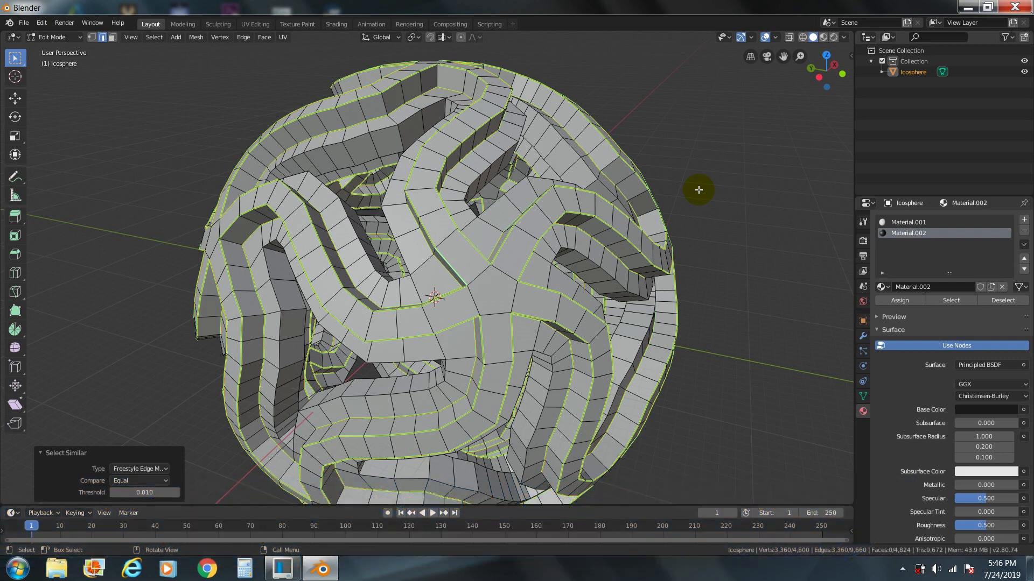
{"action": "key", "text": "ctrl+b"}
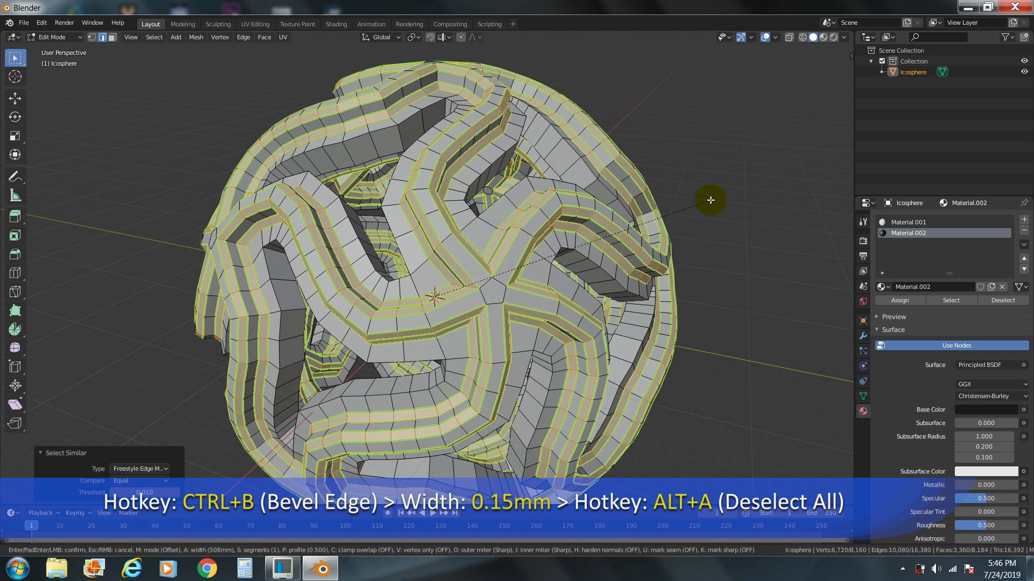
{"action": "type", "text": "0.15"}
{"action": "key", "text": "Return"}
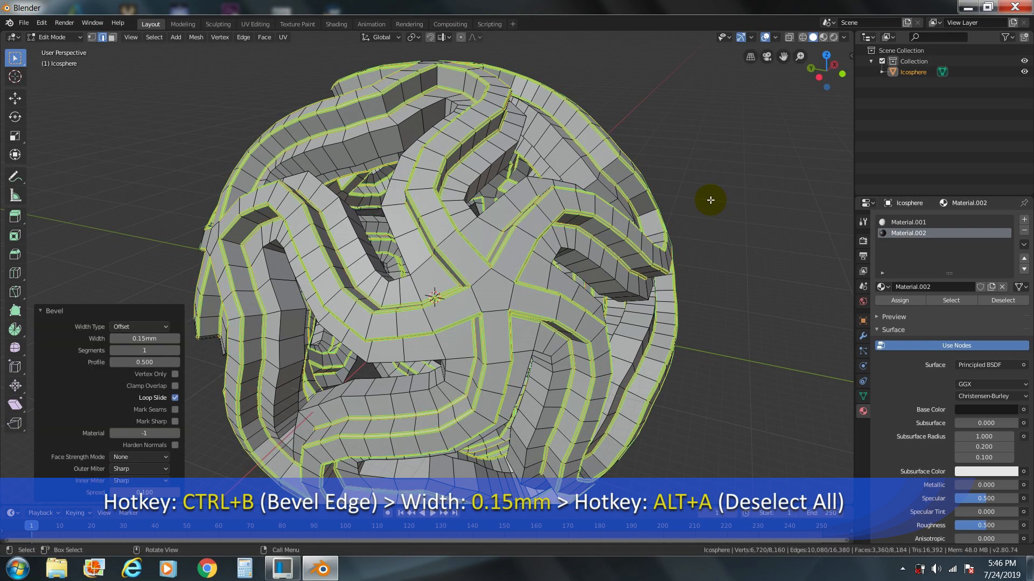
- Clear the previous selection and loop-select the first border edges around one triangular hole of the lattice
{"action": "middle_click_drag", "start_coordinate": [613, 213], "coordinate": [663, 230]}
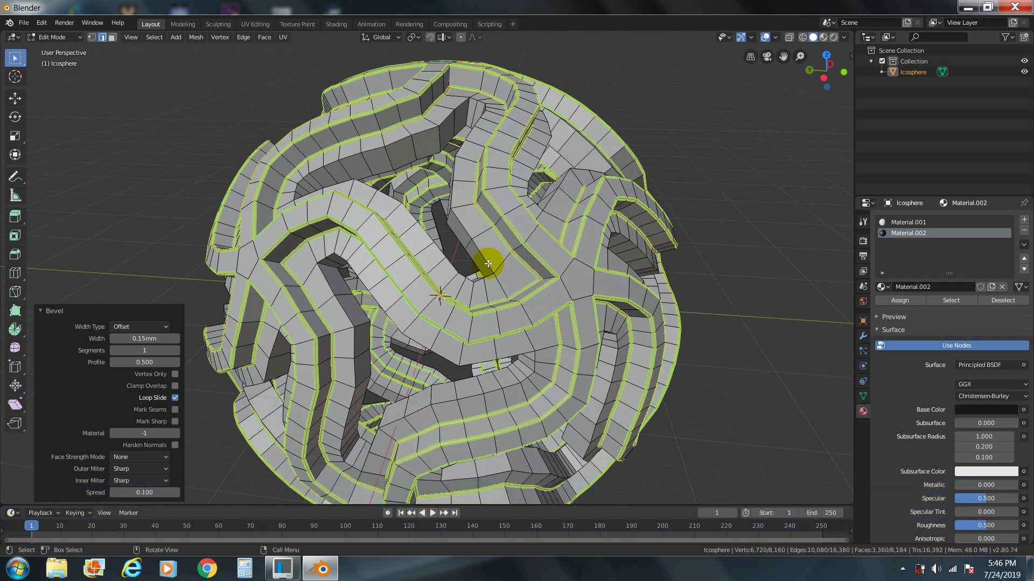
{"action": "scroll", "coordinate": [512, 253], "scroll_direction": "up", "scroll_amount": 4}
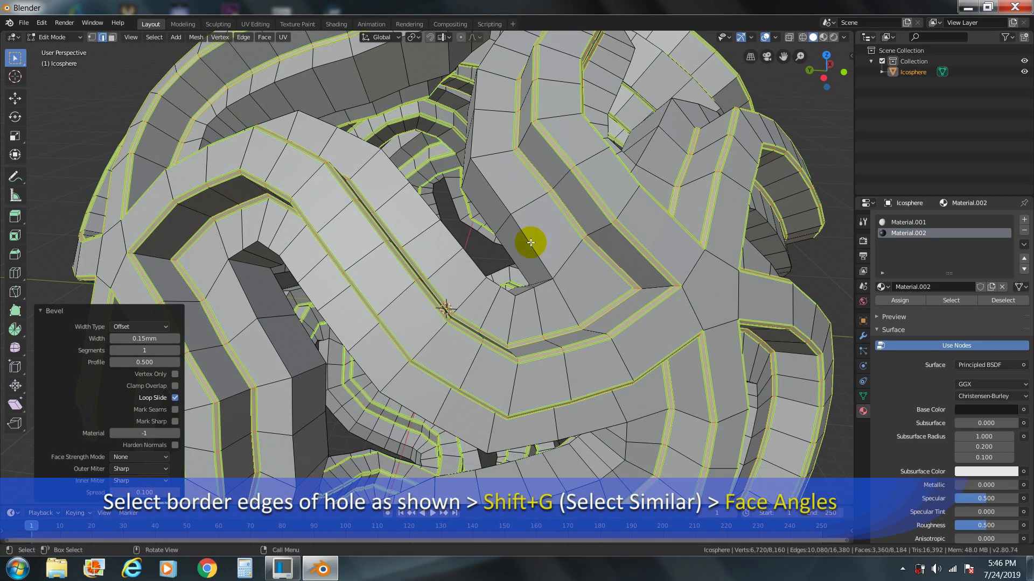
{"action": "left_click", "coordinate": [769, 93]}
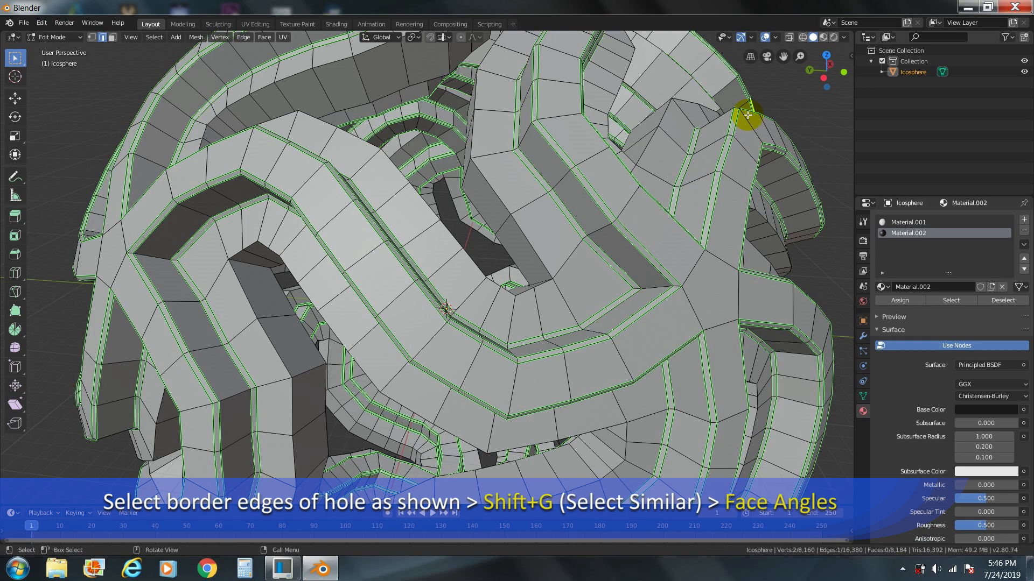
{"action": "scroll", "coordinate": [517, 235], "scroll_direction": "down", "scroll_amount": 4}
{"action": "left_click", "coordinate": [683, 275], "text": "alt"}
{"action": "left_click", "coordinate": [647, 270], "text": "alt+shift"}
{"action": "left_click", "coordinate": [568, 228], "text": "alt+shift"}
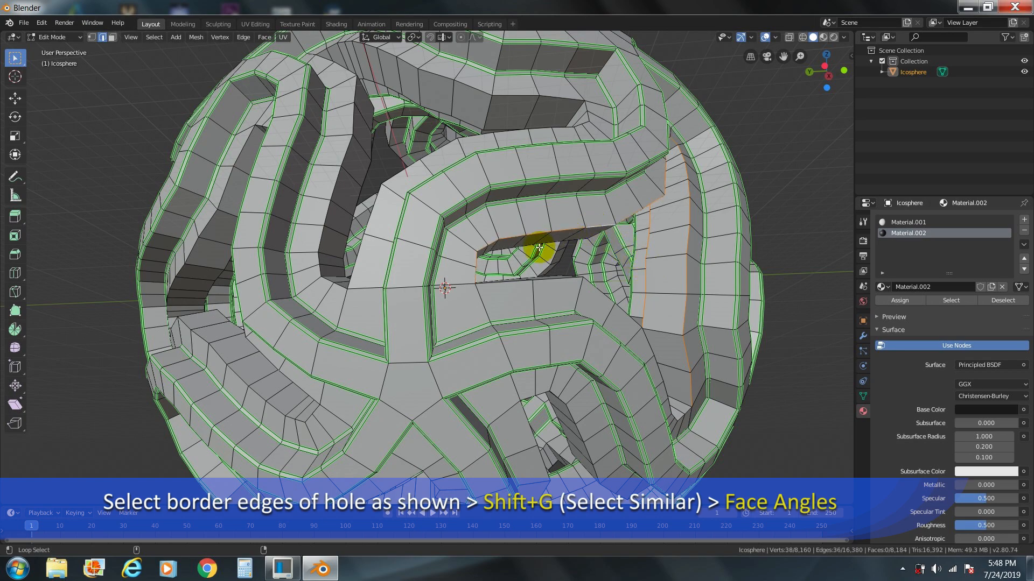
{"action": "left_click", "coordinate": [554, 240], "text": "alt+shift"}
- Add the remaining border edge loops of the hole and extend the selection to all edges with similar face angles
{"action": "middle_click_drag", "start_coordinate": [577, 251], "coordinate": [517, 293]}
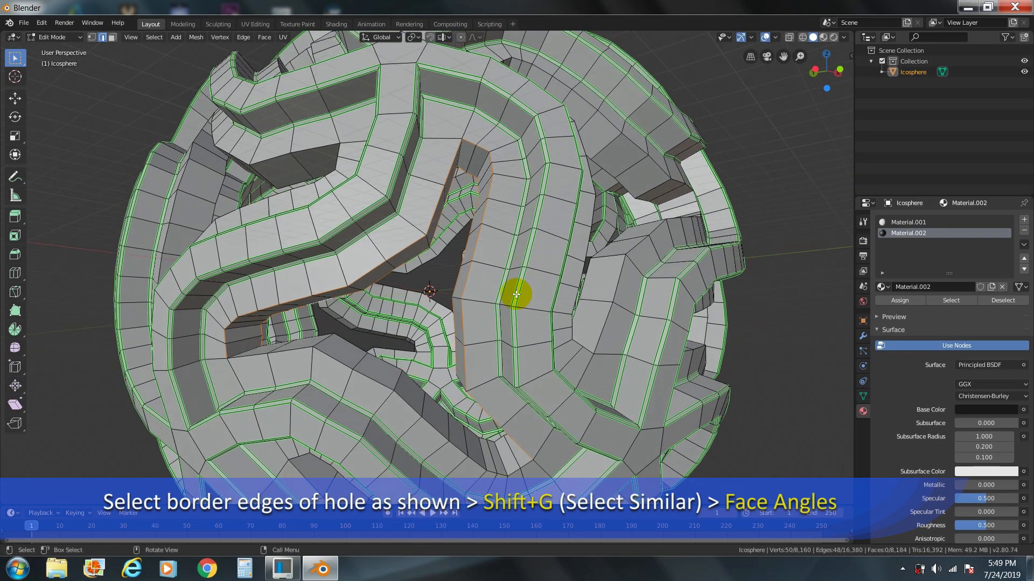
{"action": "left_click", "coordinate": [380, 379], "text": "alt+shift"}
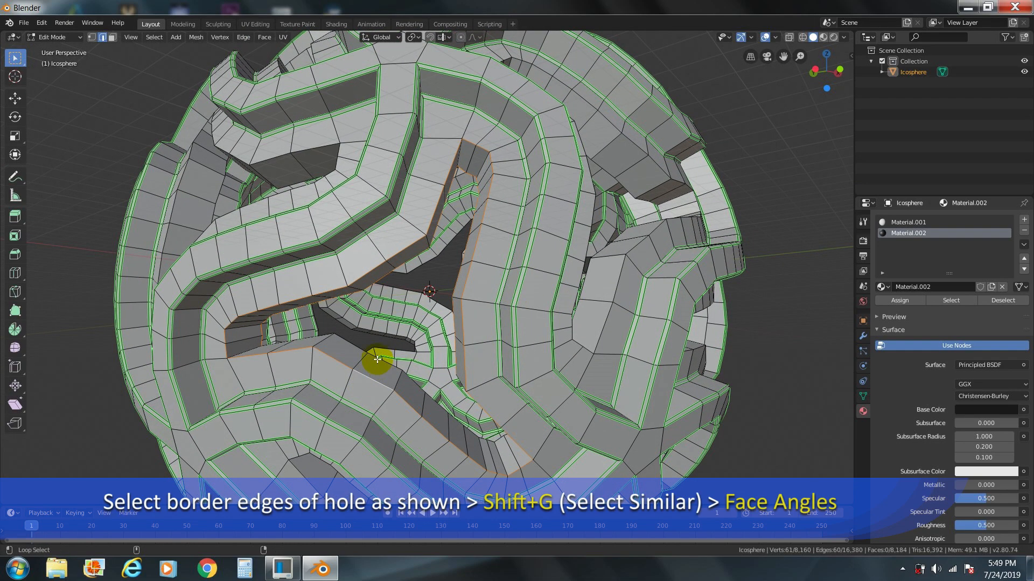
{"action": "left_click", "coordinate": [377, 357], "text": "alt+shift"}
{"action": "middle_click_drag", "start_coordinate": [438, 323], "coordinate": [468, 293]}
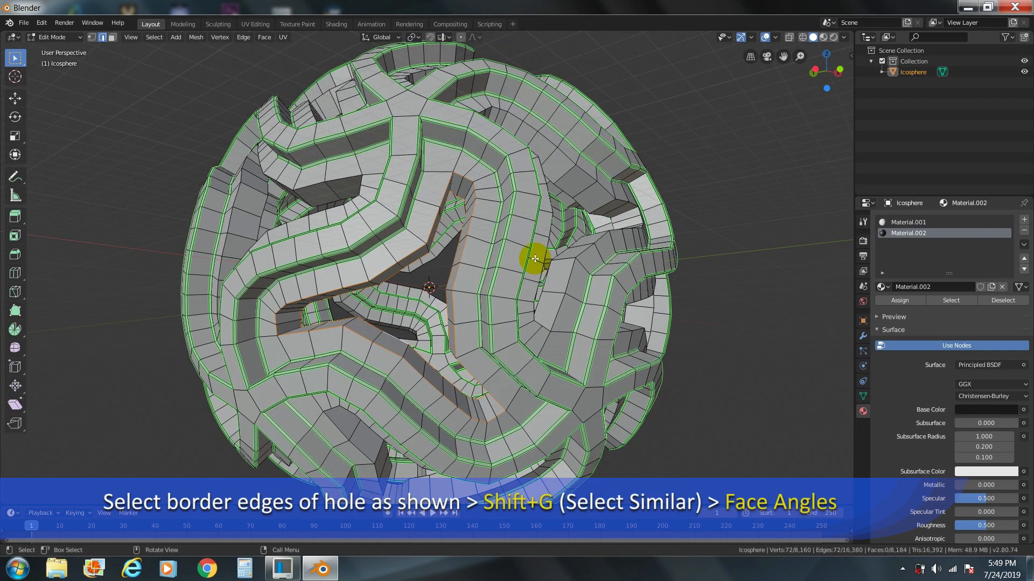
{"action": "key", "text": "shift+g"}
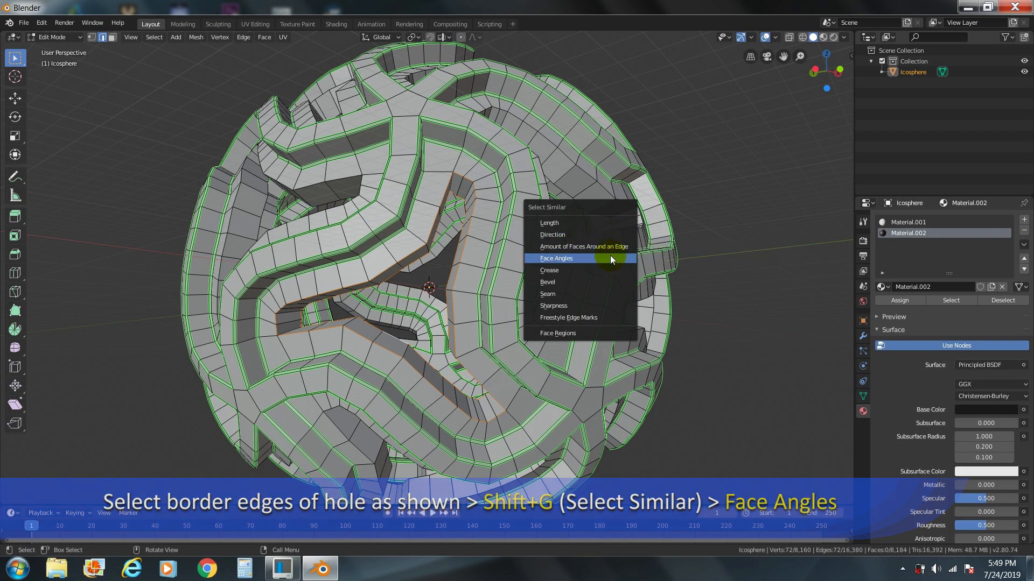
{"action": "left_click", "coordinate": [610, 258]}
- Bevel the selected hole border edges with a width of 0.15 mm and deselect everything
{"action": "key", "text": "ctrl+b"}
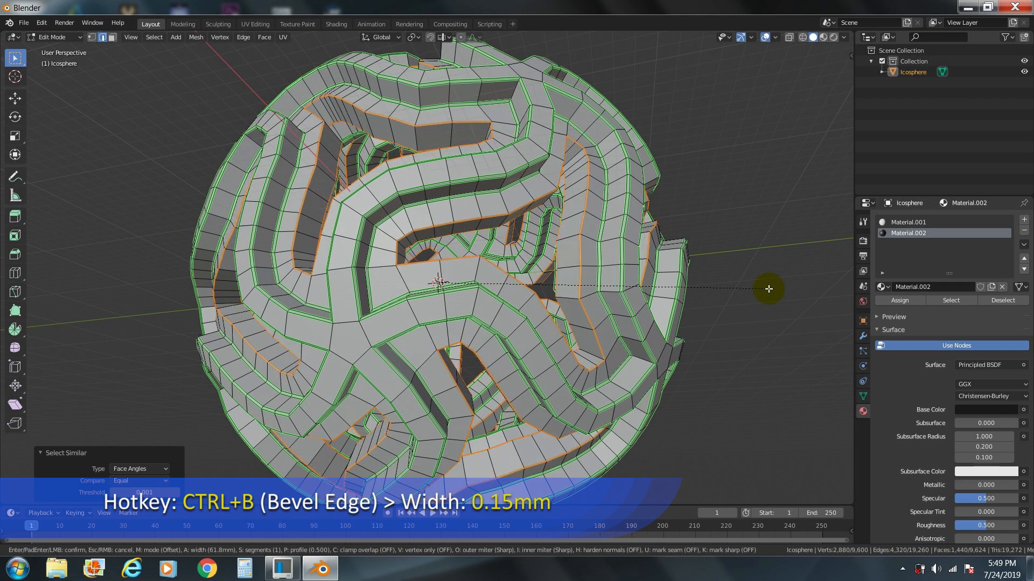
{"action": "type", "text": "0.15"}
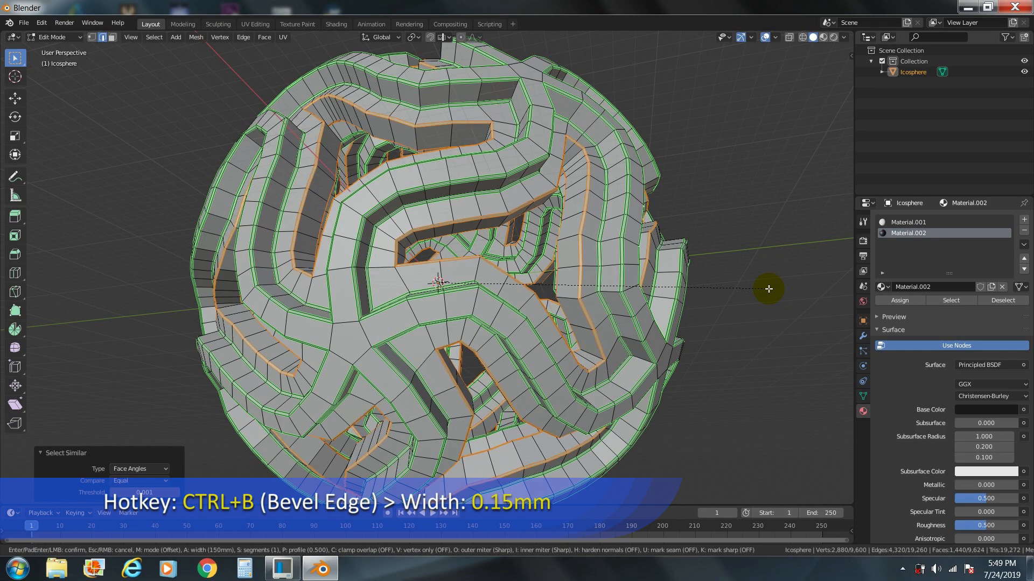
{"action": "key", "text": "Return"}
{"action": "middle_click_drag", "start_coordinate": [750, 247], "coordinate": [664, 258]}
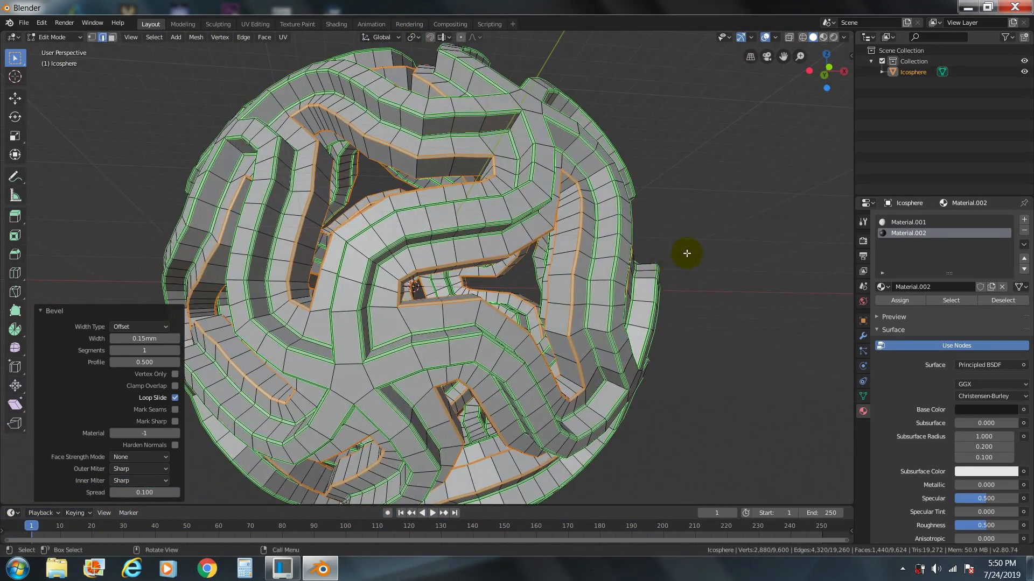
{"action": "left_click", "coordinate": [725, 239]}
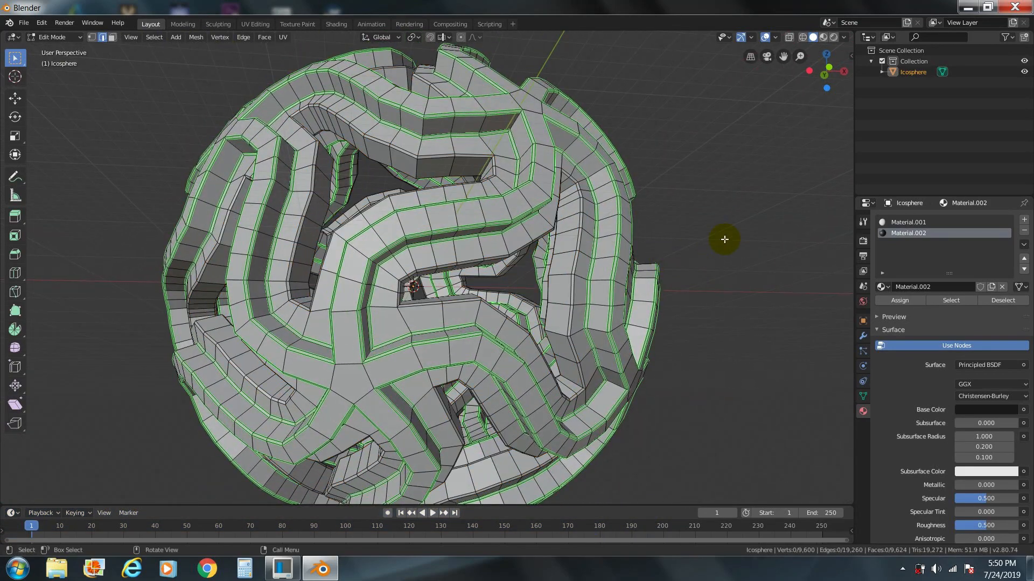
- Show the ball with its materials in LookDev shading and return to Object Mode
{"action": "left_click", "coordinate": [824, 38]}
{"action": "middle_click_drag", "start_coordinate": [743, 181], "coordinate": [721, 198]}
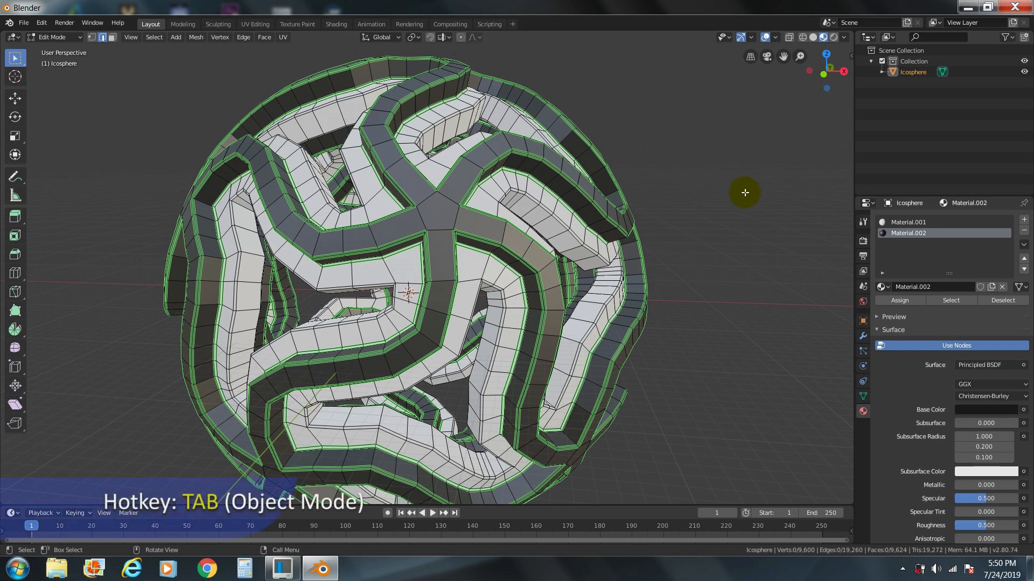
{"action": "key", "text": "Tab"}
{"action": "scroll", "coordinate": [744, 222], "scroll_direction": "down", "scroll_amount": 1}
{"action": "mouse_move", "coordinate": [715, 292]}
{"action": "middle_mouse_down"}
{"action": "mouse_move", "coordinate": [796, 306]}
{"action": "mouse_move", "coordinate": [709, 285]}
{"action": "middle_mouse_up"}
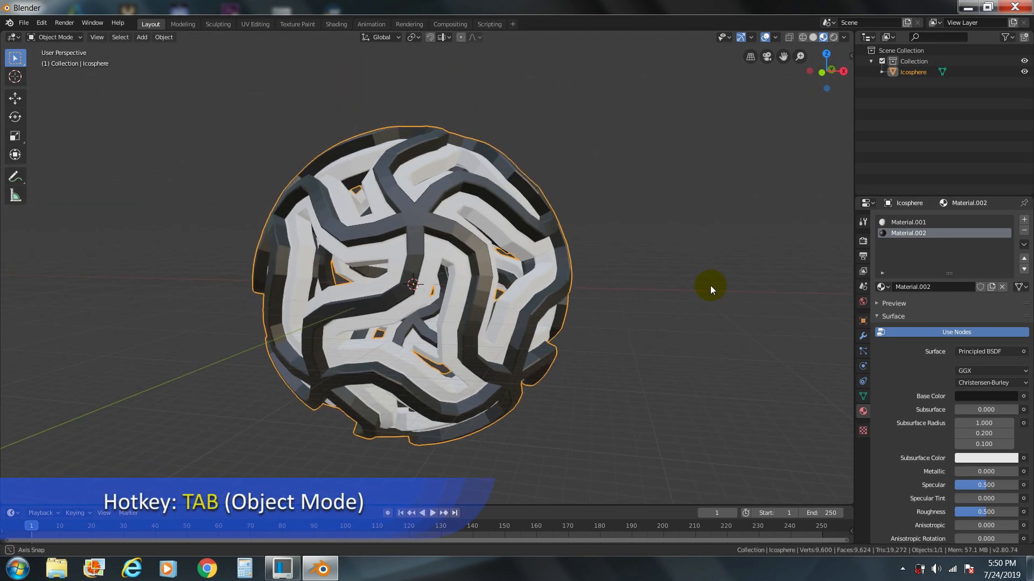
- Add a Subdivision Surface modifier to the ball with viewport and render subdivisions both set to 4
{"action": "left_click", "coordinate": [865, 336]}
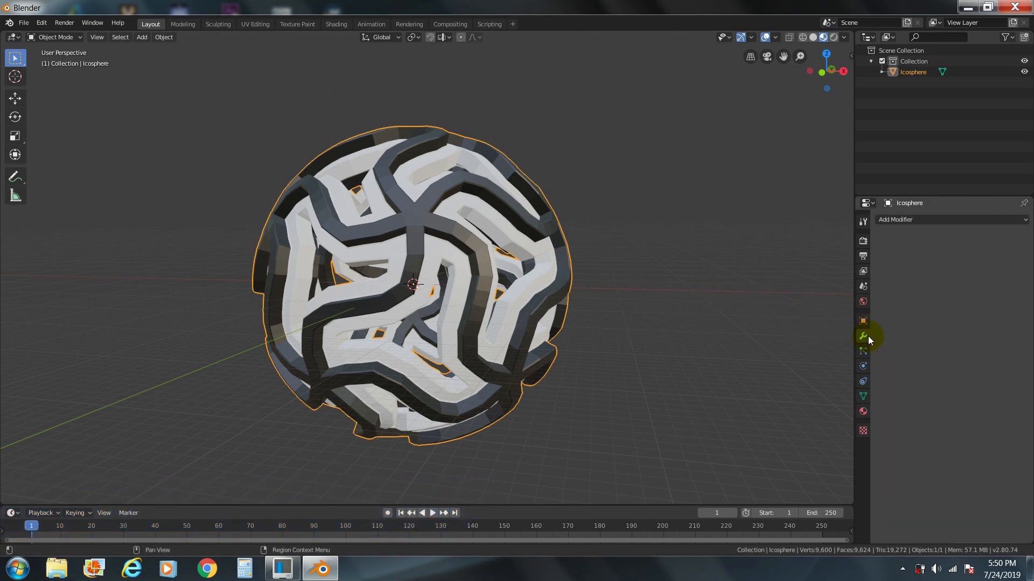
{"action": "left_click", "coordinate": [975, 219]}
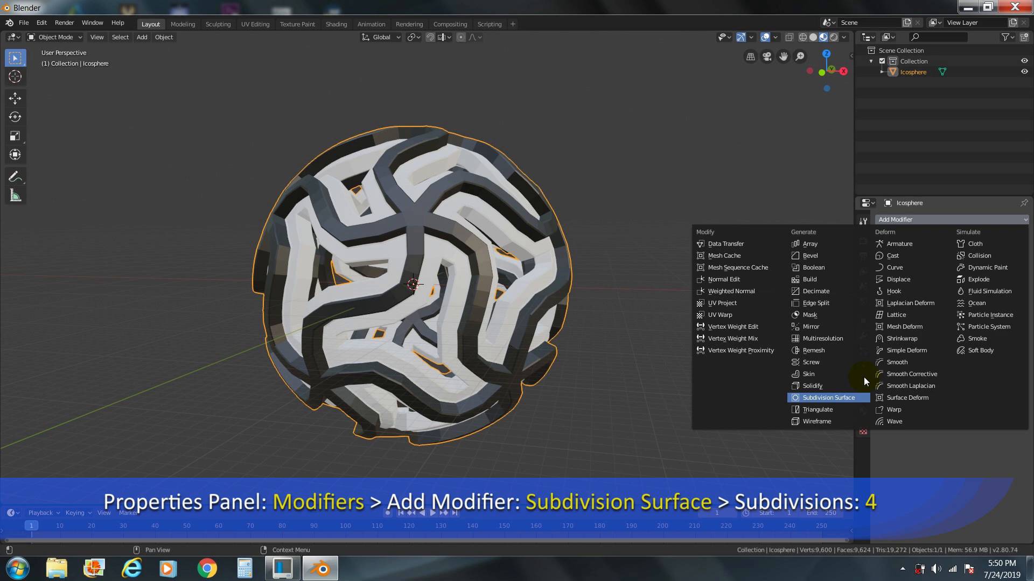
{"action": "key", "text": "Return"}
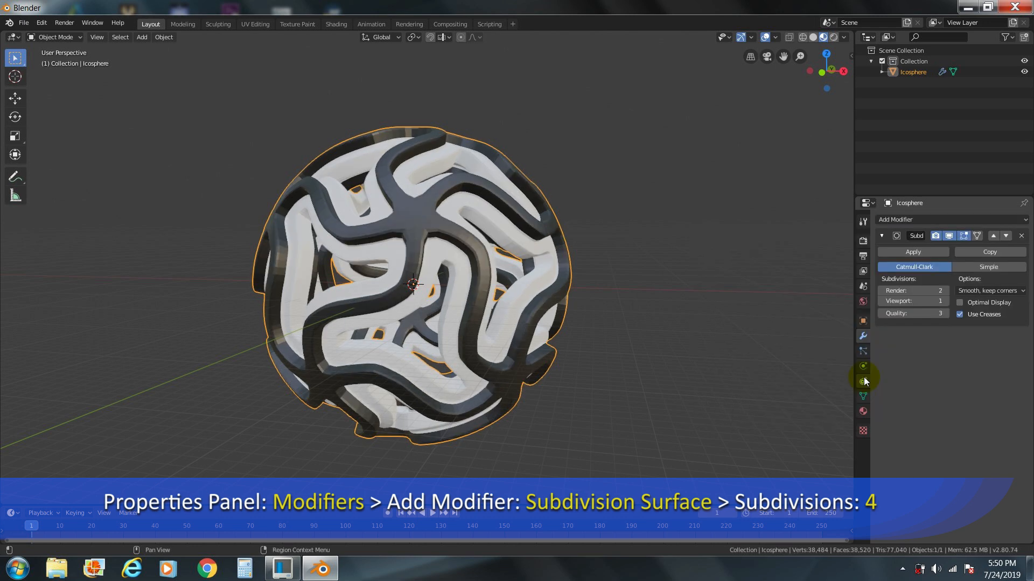
{"action": "left_click", "coordinate": [942, 301]}
{"action": "type", "text": "4"}
{"action": "key", "text": "Return"}
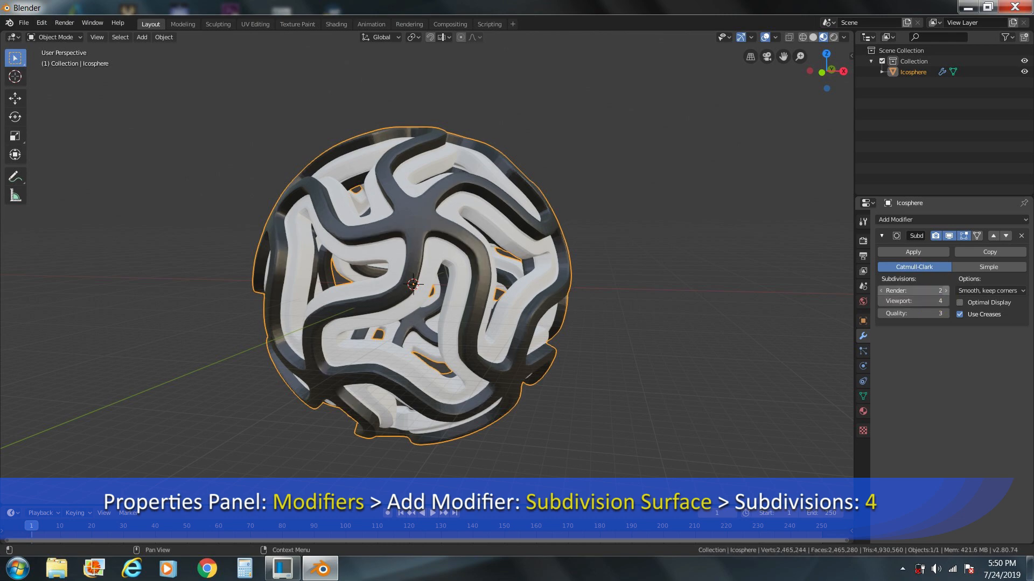
{"action": "left_click", "coordinate": [944, 291]}
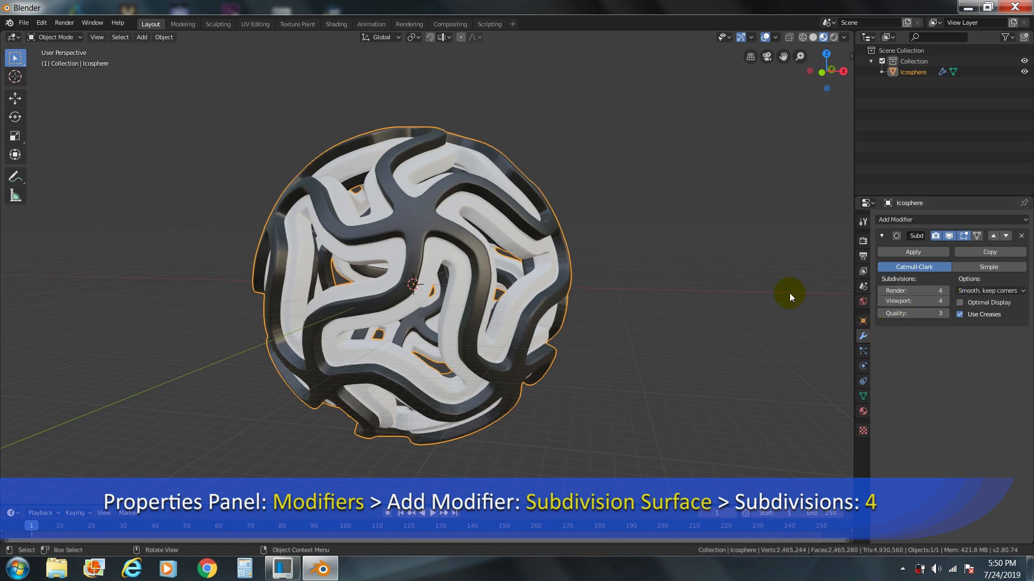
- Examine the smoothed lattice ball from different sides and distances
{"action": "middle_click_drag", "start_coordinate": [612, 253], "coordinate": [534, 259]}
{"action": "scroll", "coordinate": [527, 257], "scroll_direction": "up", "scroll_amount": 4}
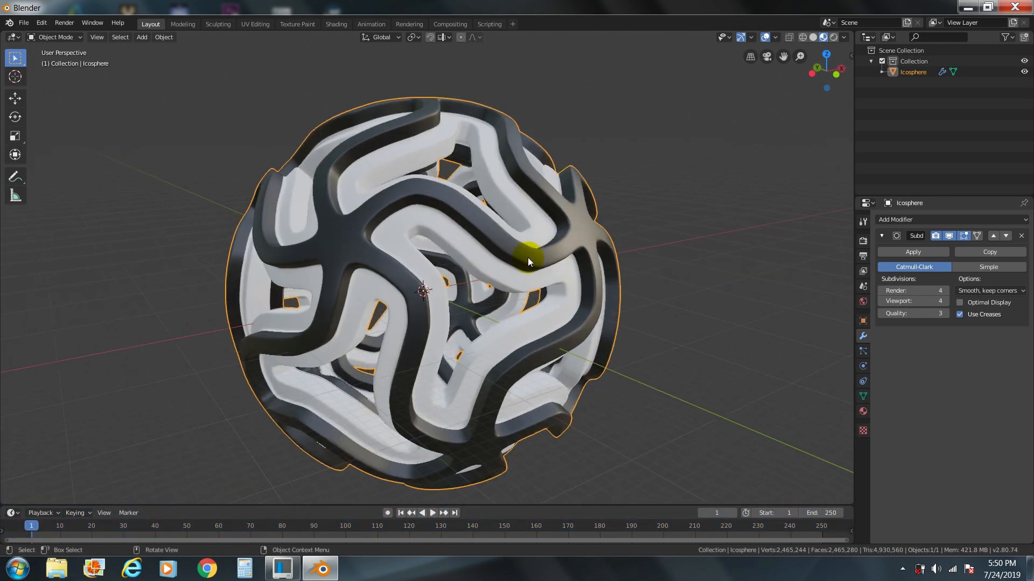
{"action": "scroll", "coordinate": [528, 257], "scroll_direction": "up", "scroll_amount": 1}
{"action": "scroll", "coordinate": [528, 257], "scroll_direction": "down", "scroll_amount": 3}
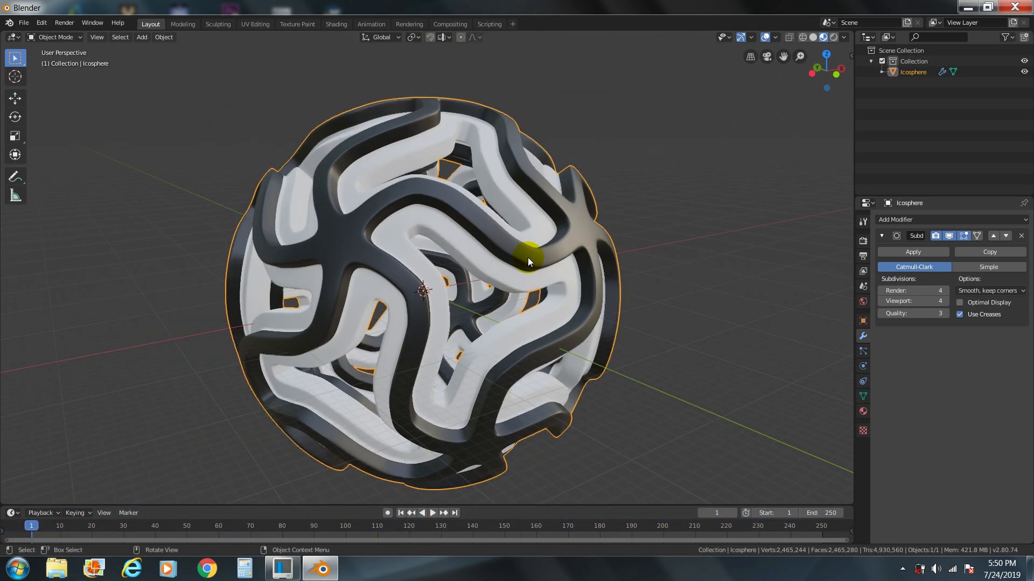
{"action": "scroll", "coordinate": [527, 257], "scroll_direction": "down", "scroll_amount": 1}
{"action": "middle_click_drag", "start_coordinate": [493, 287], "coordinate": [735, 354]}
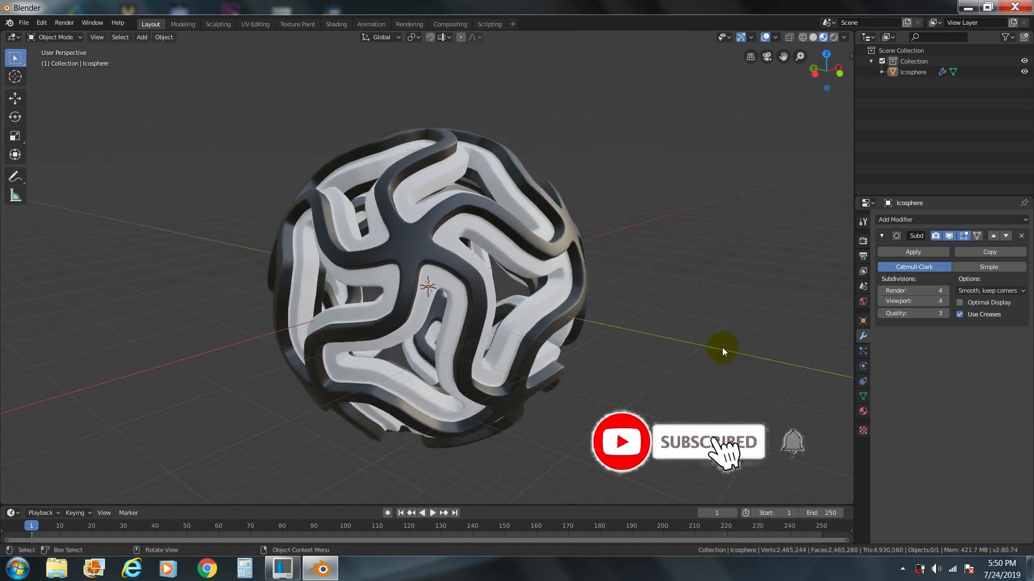